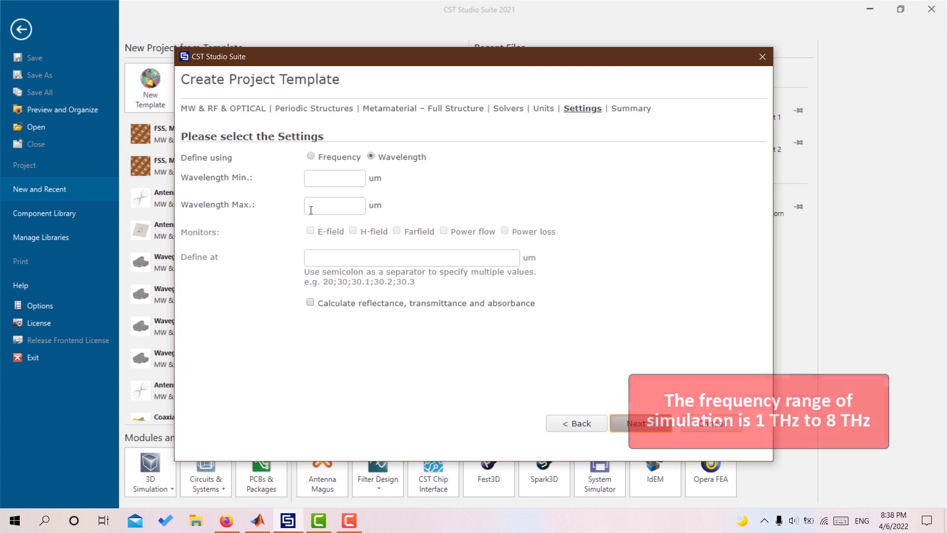
Define the template settings by frequency, from 1 THz to 8 THz, and finish creating the project.
left_click(339, 157)
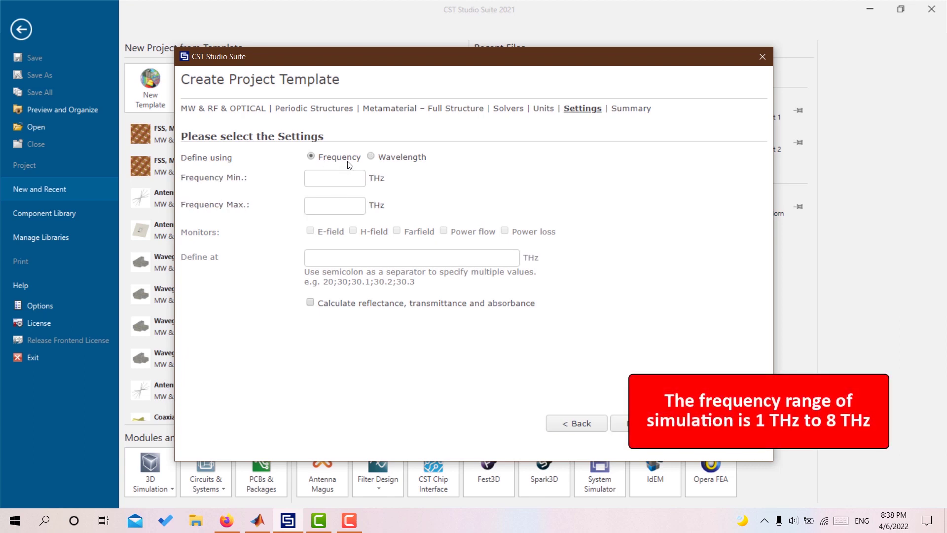
type("1")
left_click(351, 202)
type("8")
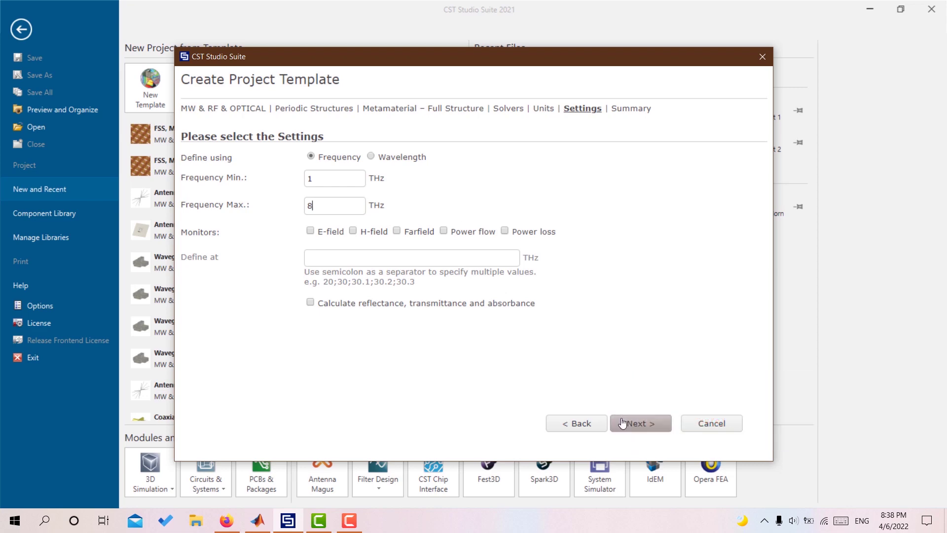
left_click(623, 423)
left_click(623, 422)
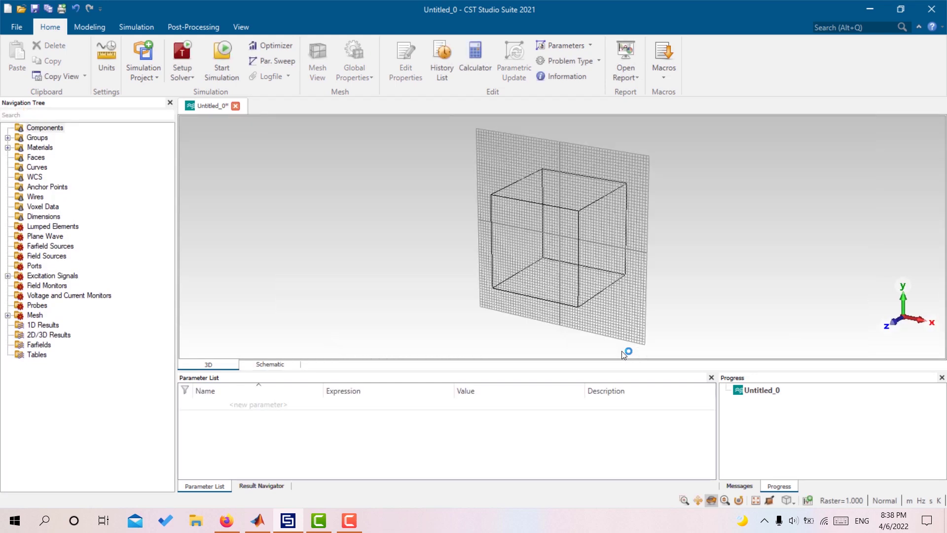
Load the design parameters from the Parameters (CST) text file in Downloads and review the full parameter list.
mouse_move(510, 335)
left_mouse_down()
mouse_move(546, 259)
mouse_move(461, 312)
left_mouse_up()
right_click(442, 427)
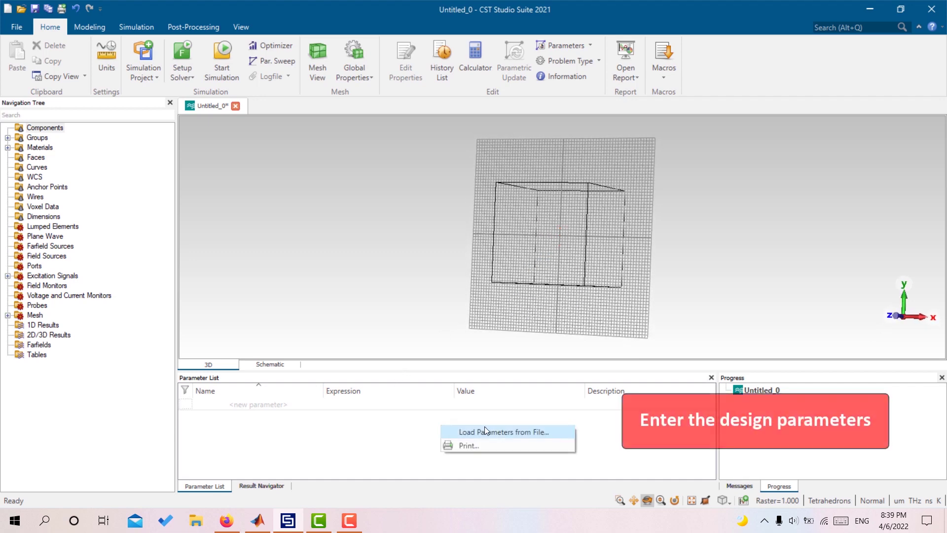
left_click(523, 434)
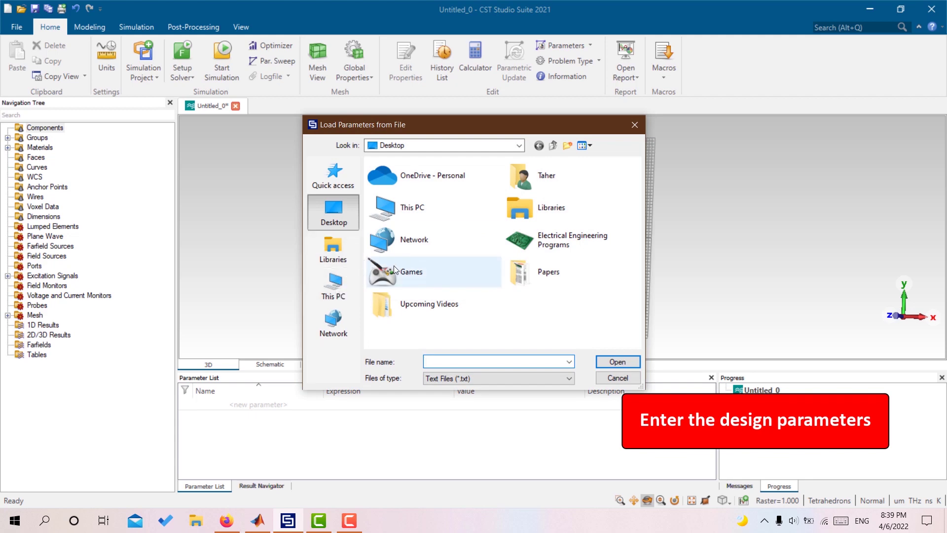
left_click(329, 280)
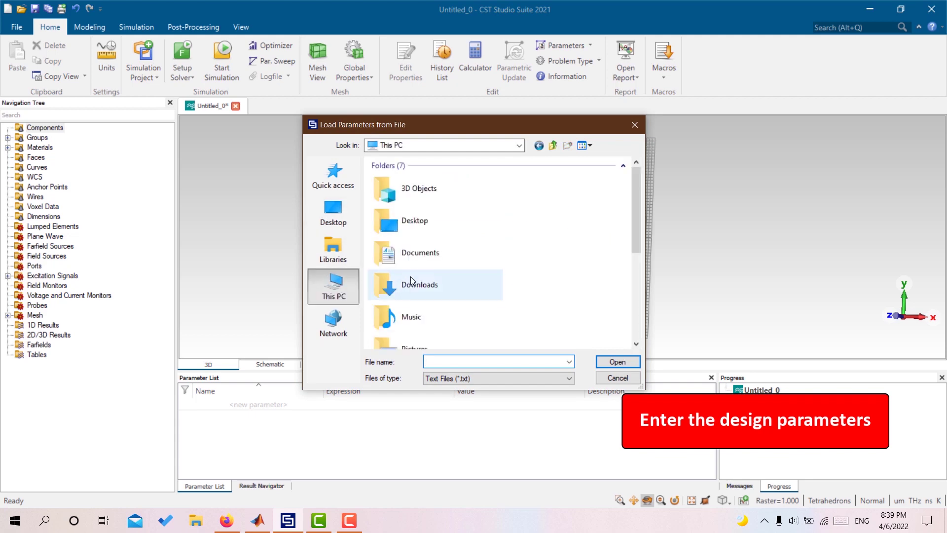
double_click(412, 275)
left_click(407, 191)
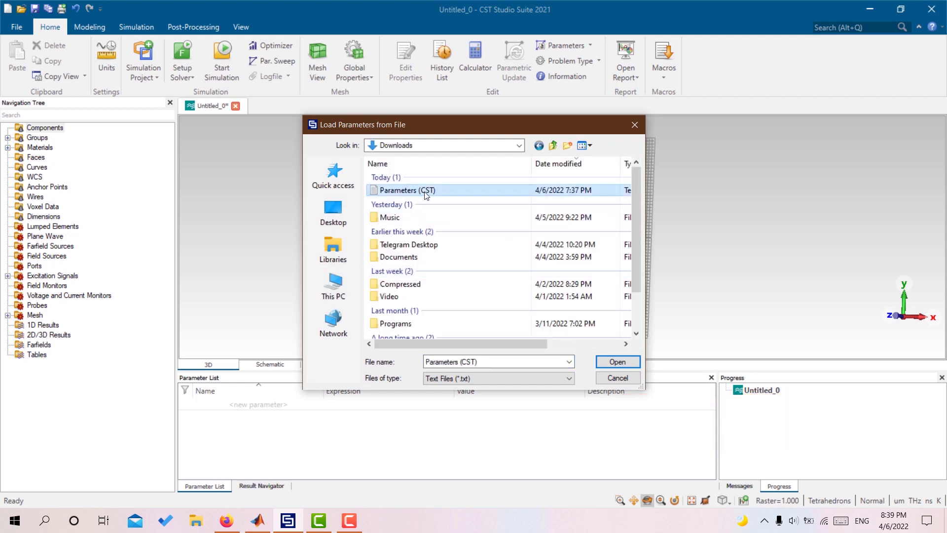
left_click(617, 361)
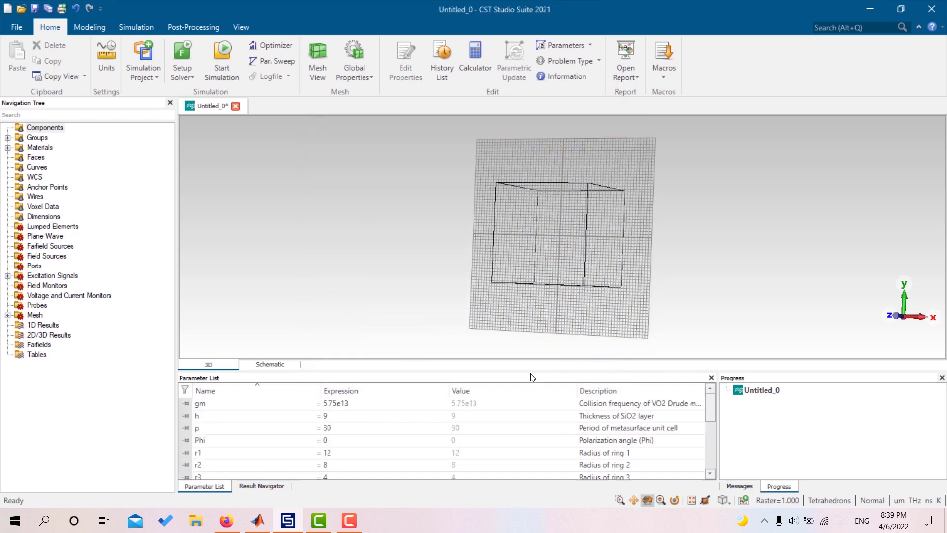
left_click_drag(534, 373, 536, 248)
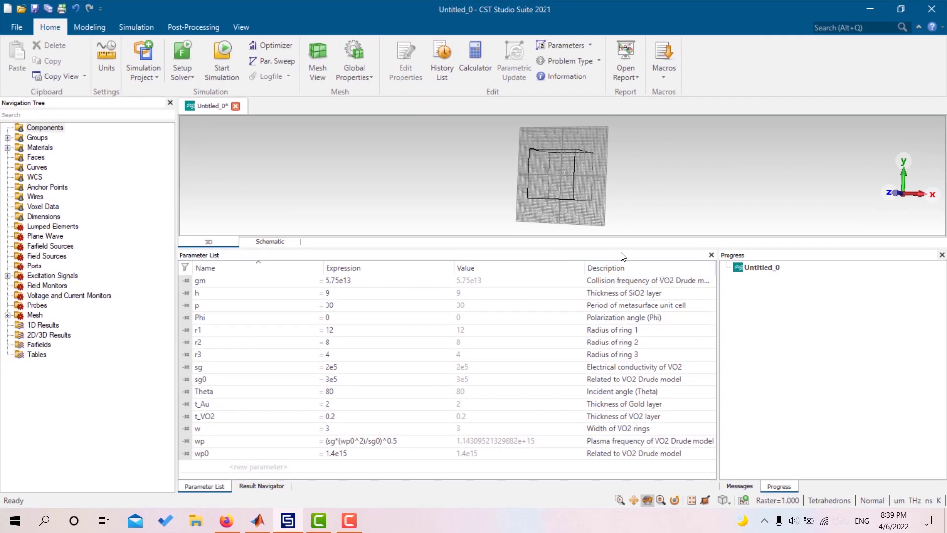
left_click_drag(630, 255, 620, 392)
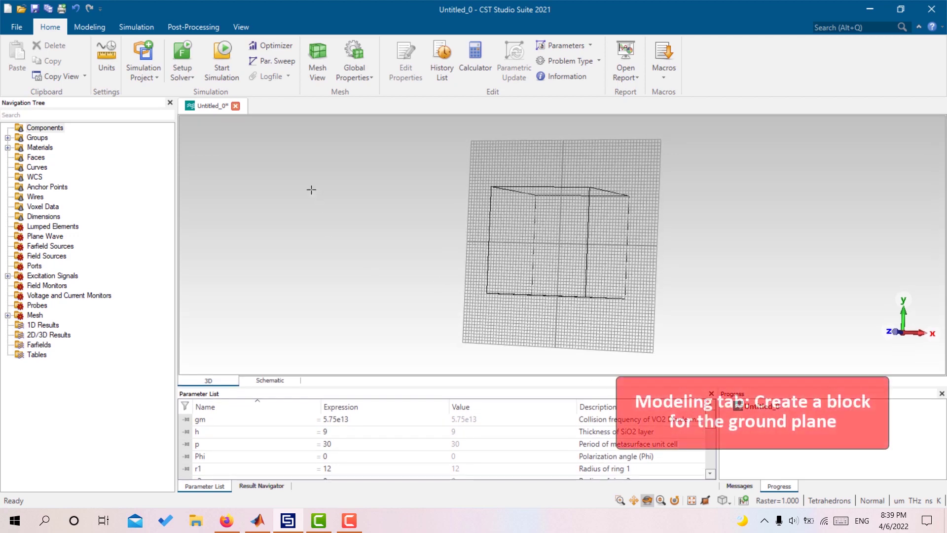
Draw a brick about 16 by 13 um and 28 um high around the centre of the working plane.
left_click(90, 27)
left_click(152, 49)
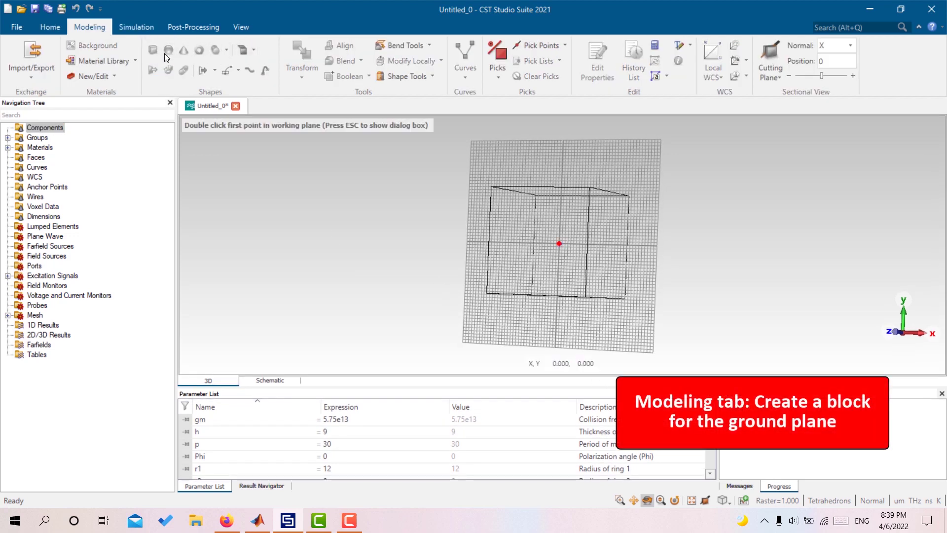
double_click(539, 222)
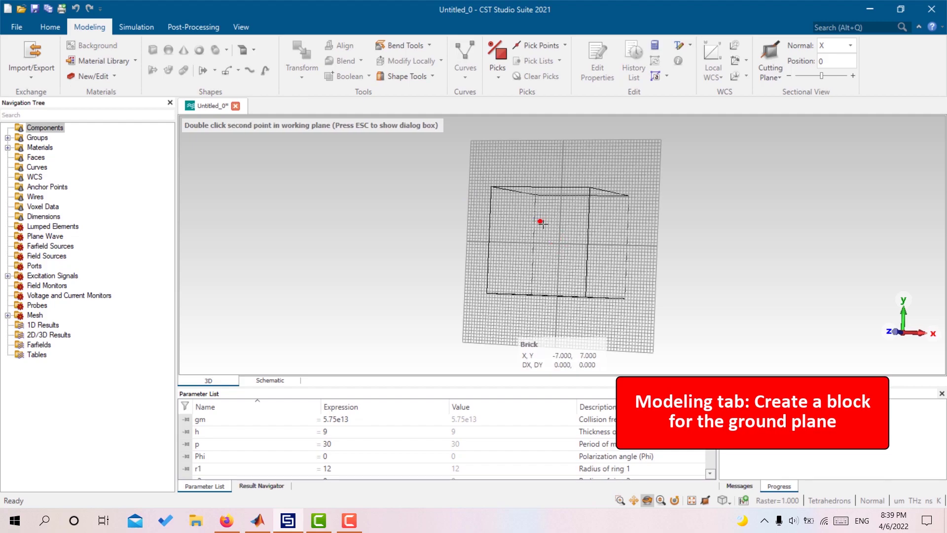
double_click(585, 263)
double_click(585, 227)
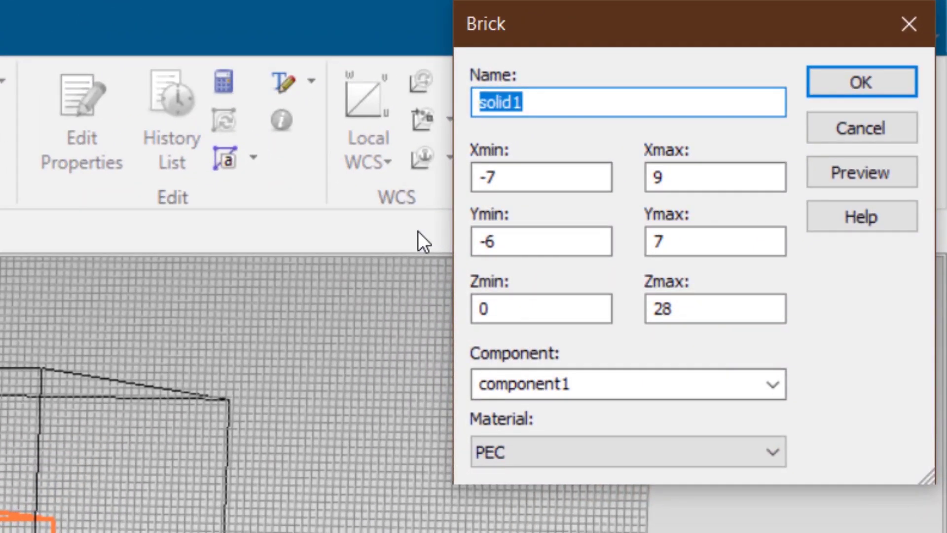
Name the brick Ground Plane and set both its X and Y extents from -p/2 to p/2.
key("BackSpace")
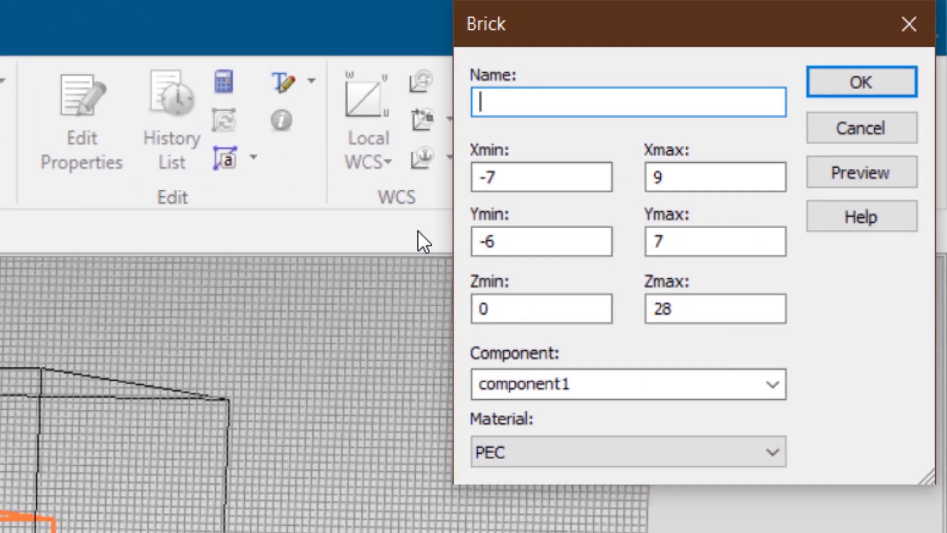
type("Ground")
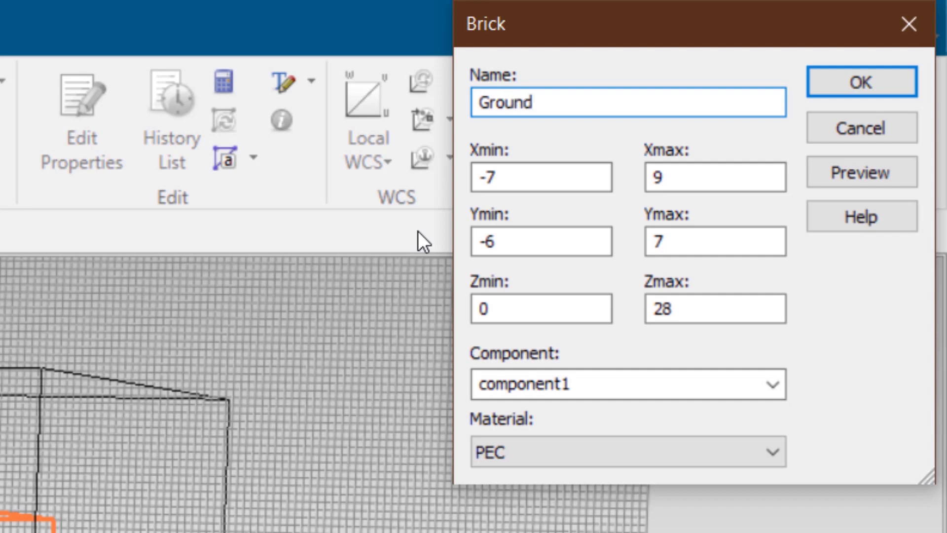
type(" Plane")
key("Tab")
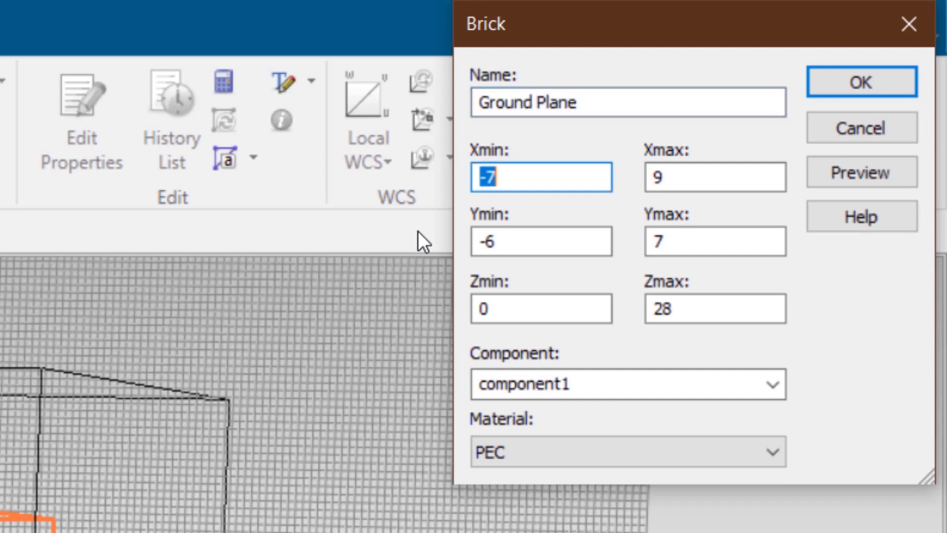
type("-p/2")
key("Tab")
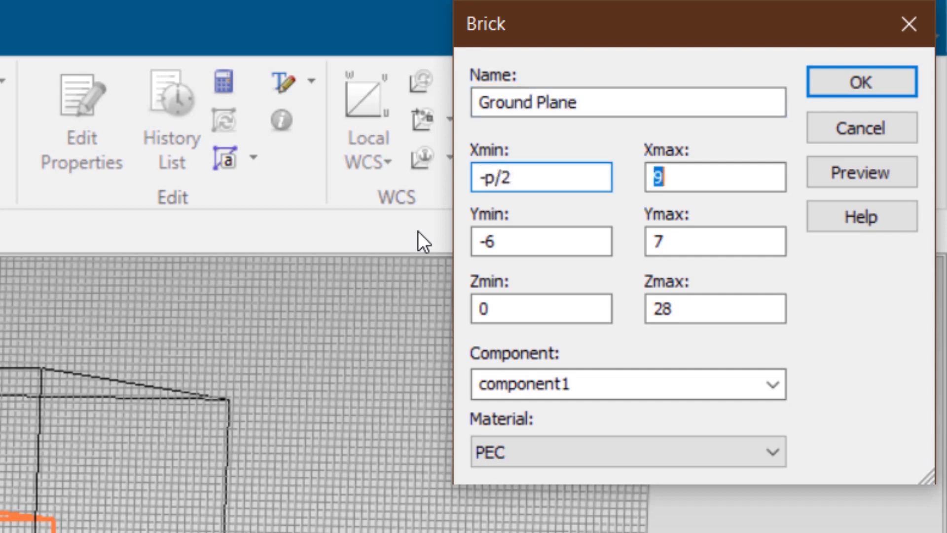
type("p/2")
key("Tab")
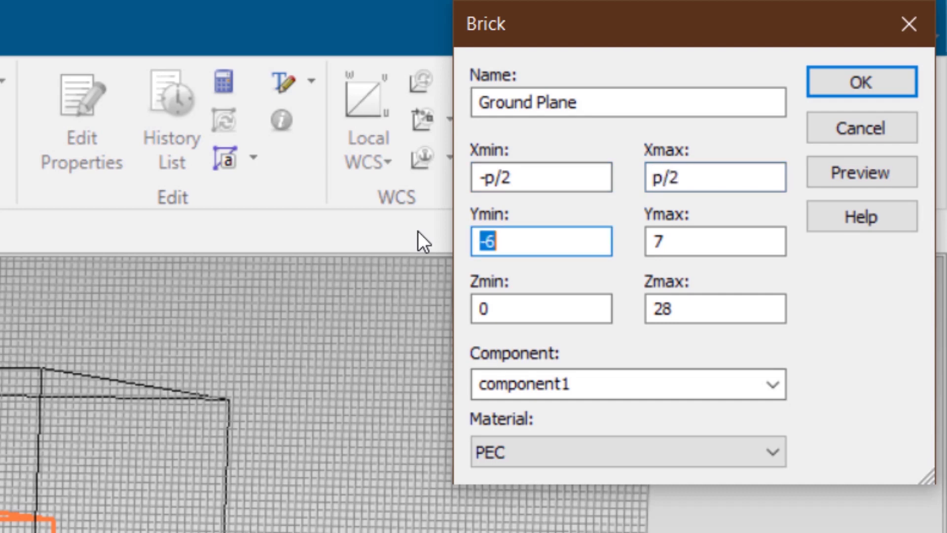
type("-p/2")
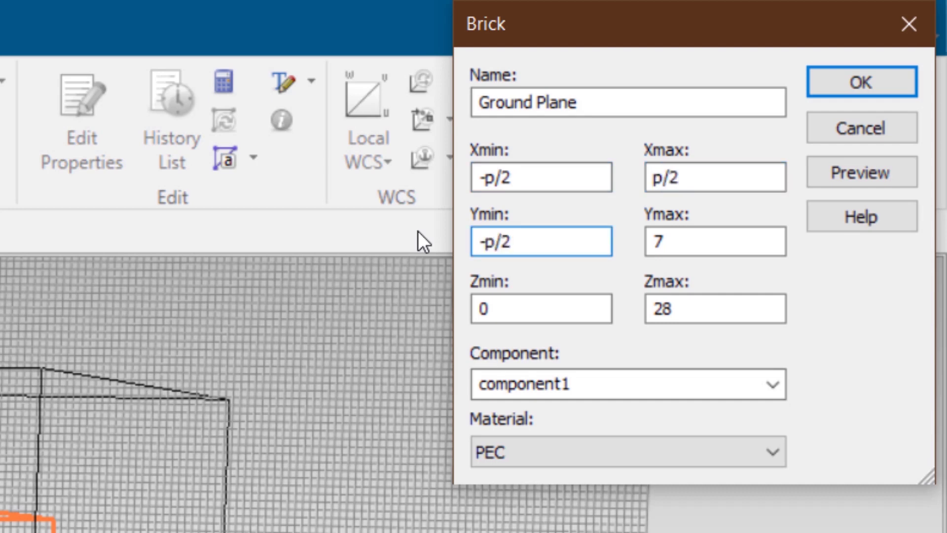
key("Tab")
type("p/2")
key("Tab")
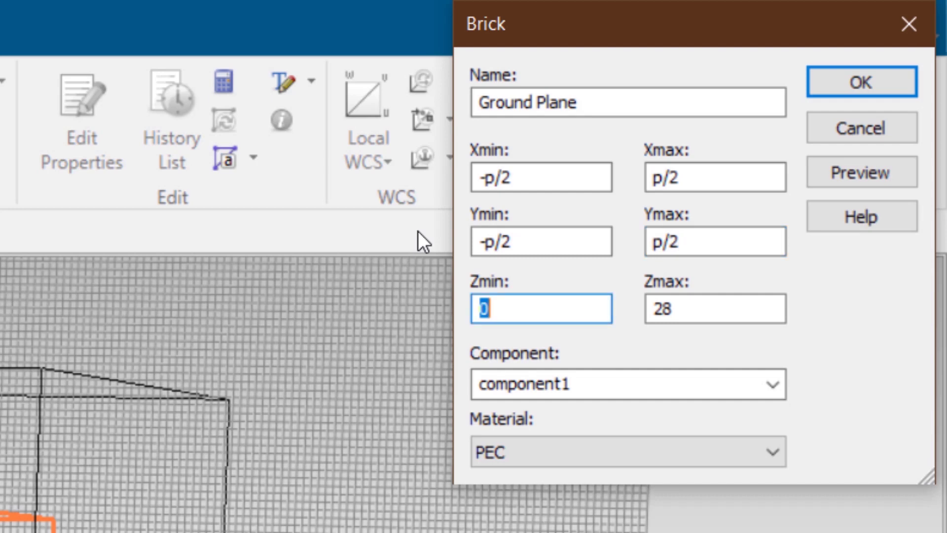
Set the brick's Zmax to t_Aur and assign it to a component named Metasurface Absorber.
key("Tab")
type("t")
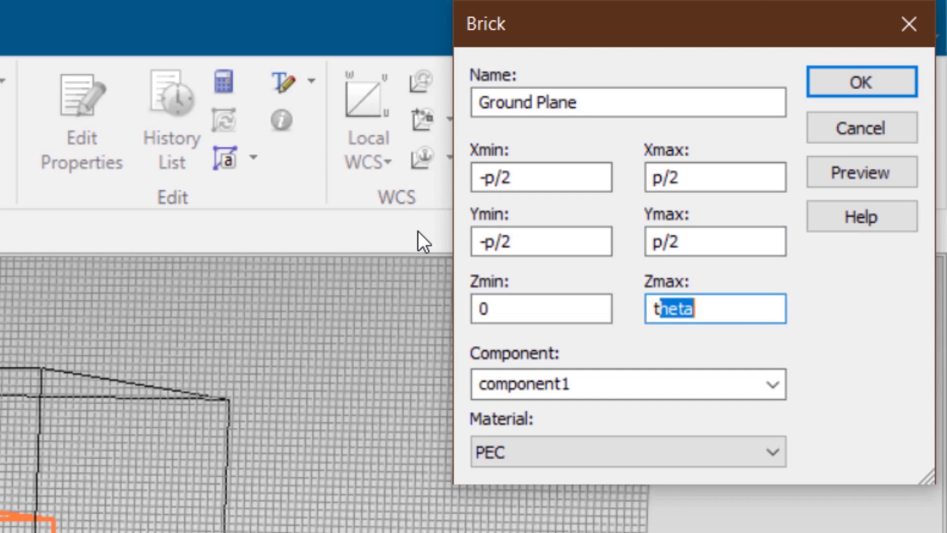
type("_Aur")
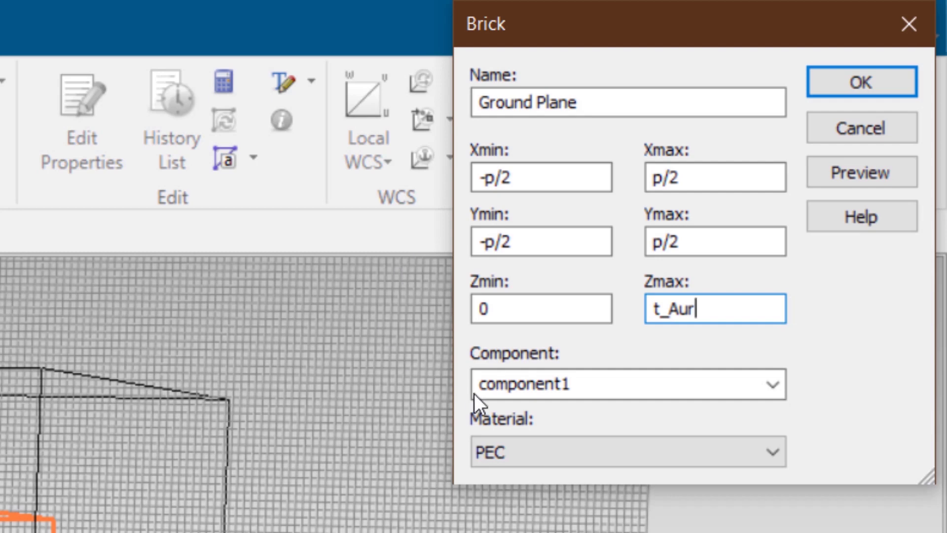
key("Tab")
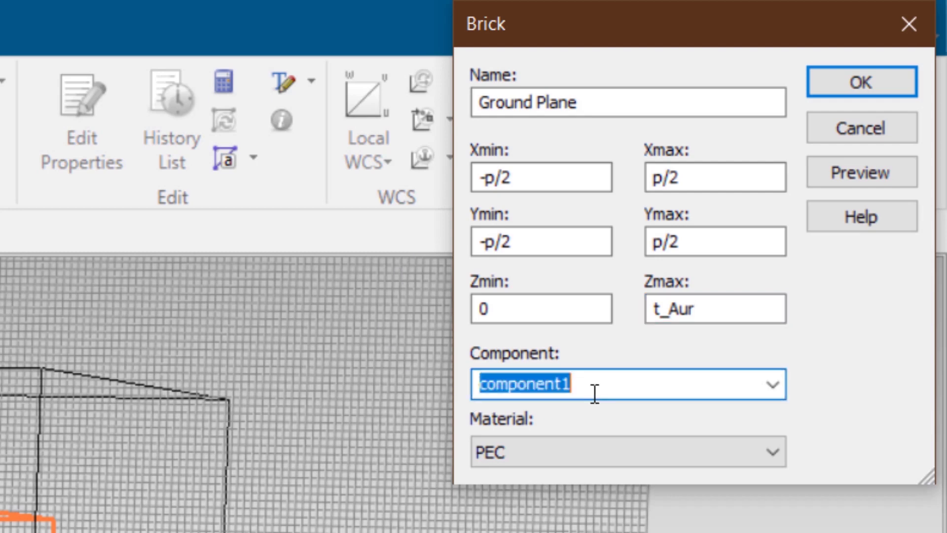
type("Metasu")
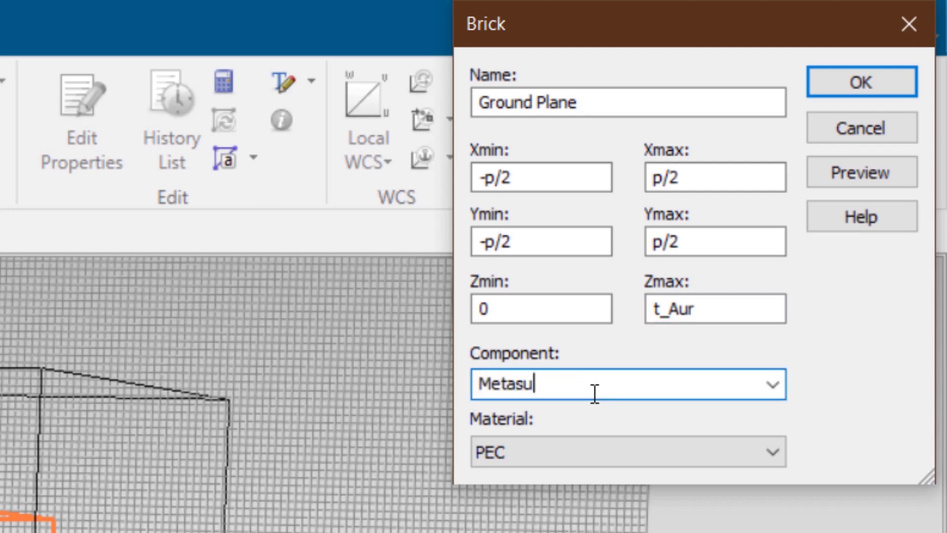
type("rface Absorber")
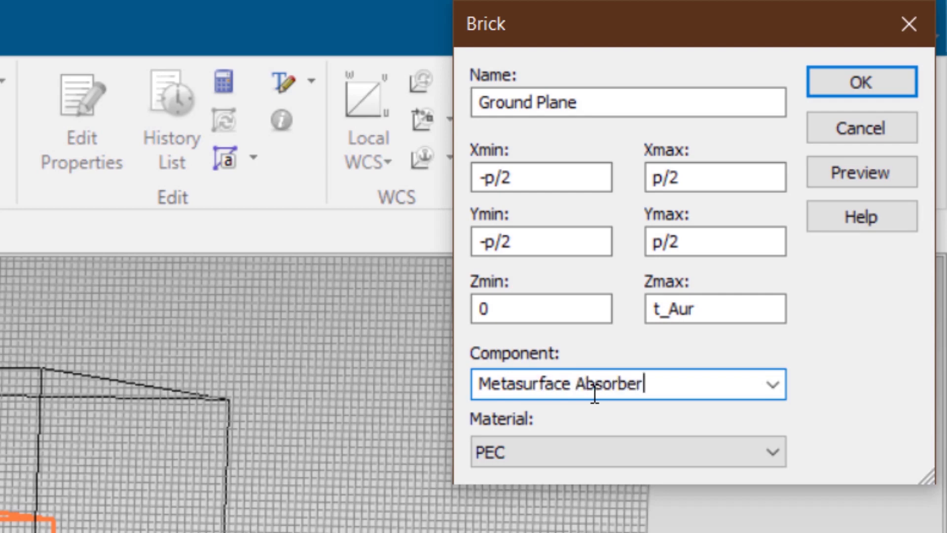
Start a new material for the brick, naming it Au and giving it a yellow colour.
left_click(584, 453)
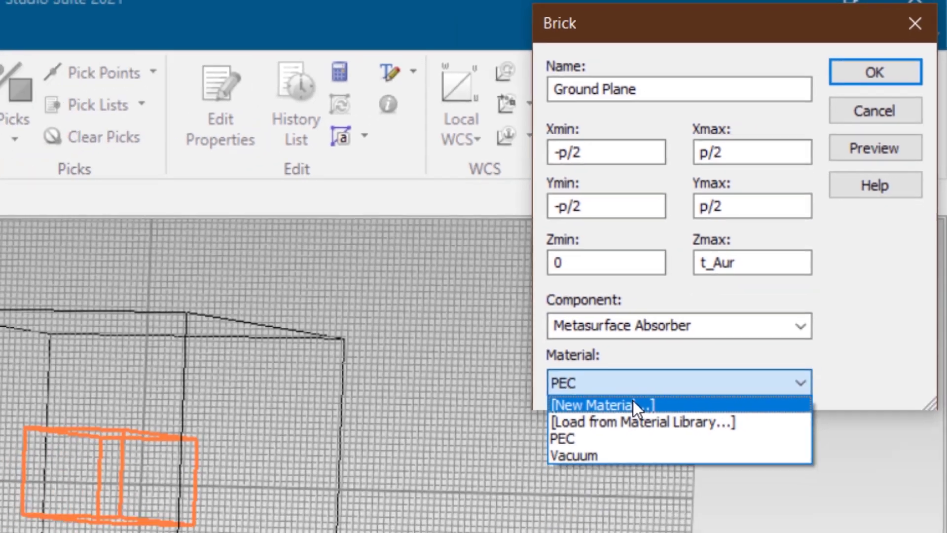
left_click(540, 477)
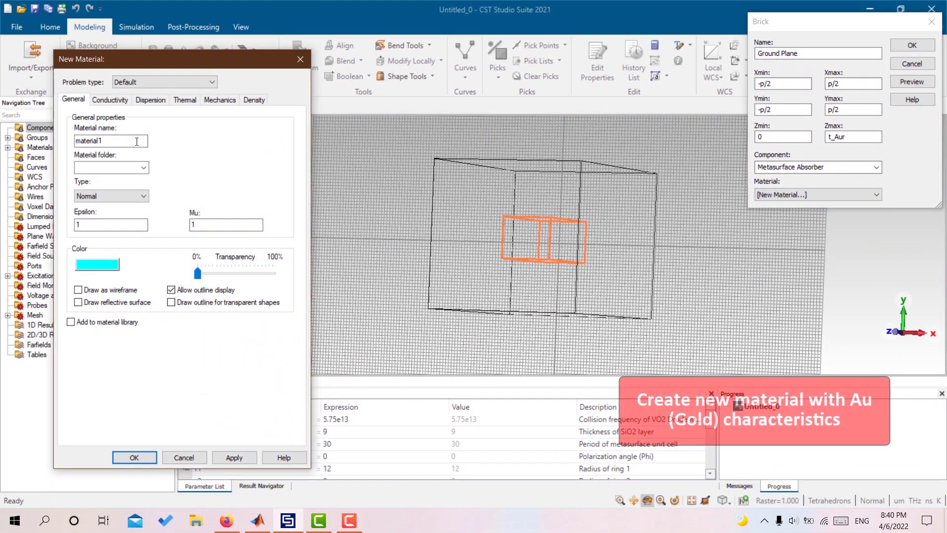
left_click_drag(137, 142, 52, 145)
type("A")
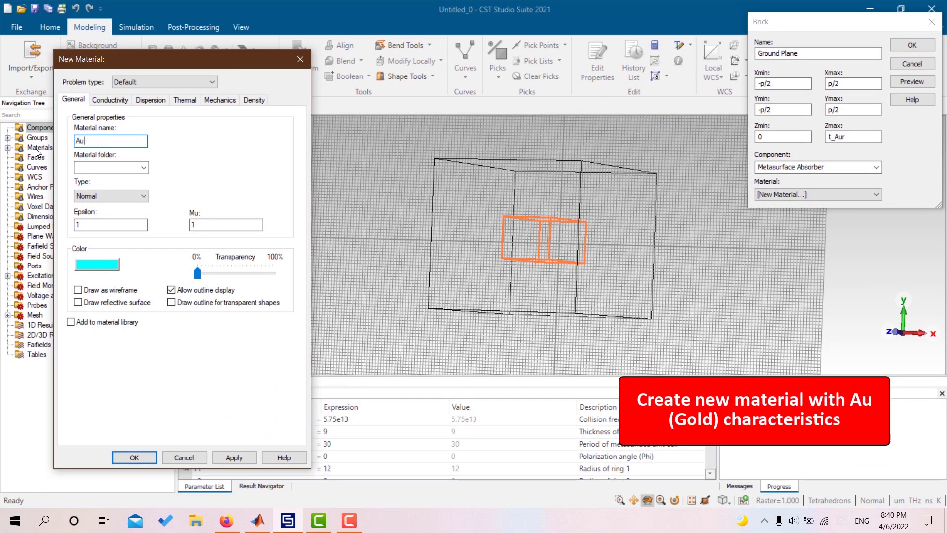
type("u")
left_click(108, 266)
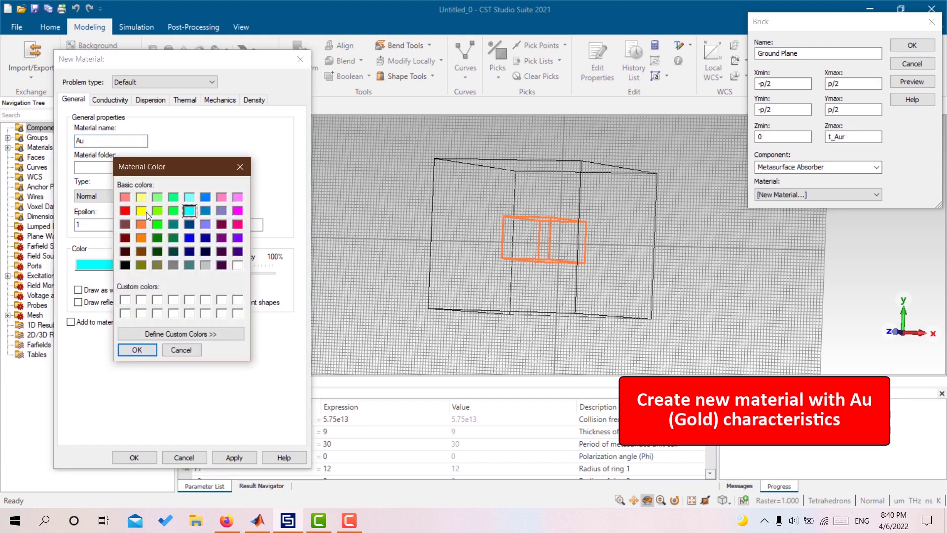
left_click(146, 215)
left_click(137, 350)
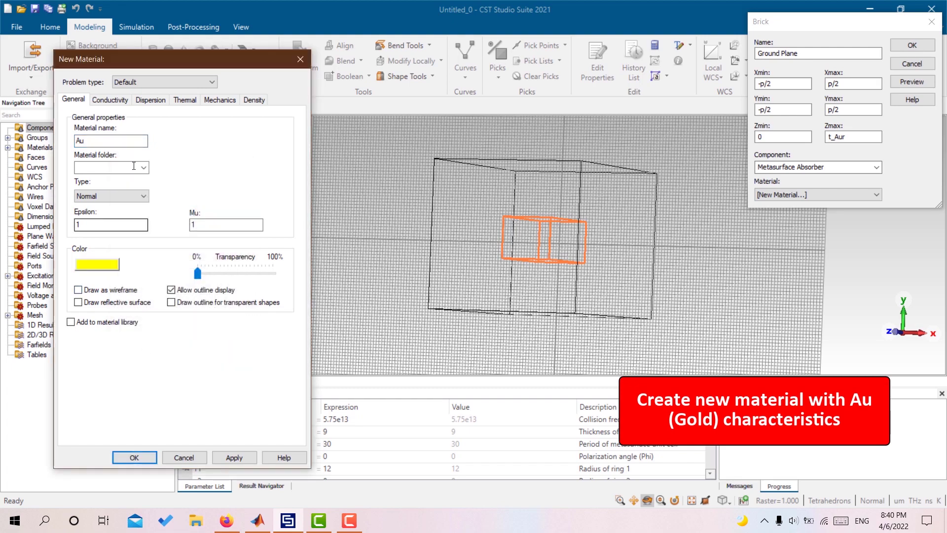
Set the electric conductivity of the Au material and create it.
left_click(117, 100)
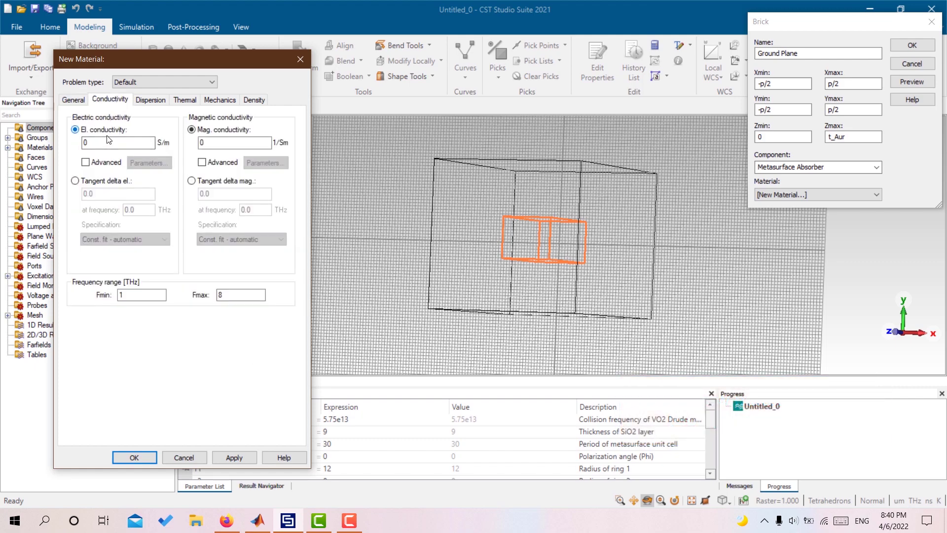
left_click_drag(101, 143, 81, 144)
left_click(134, 458)
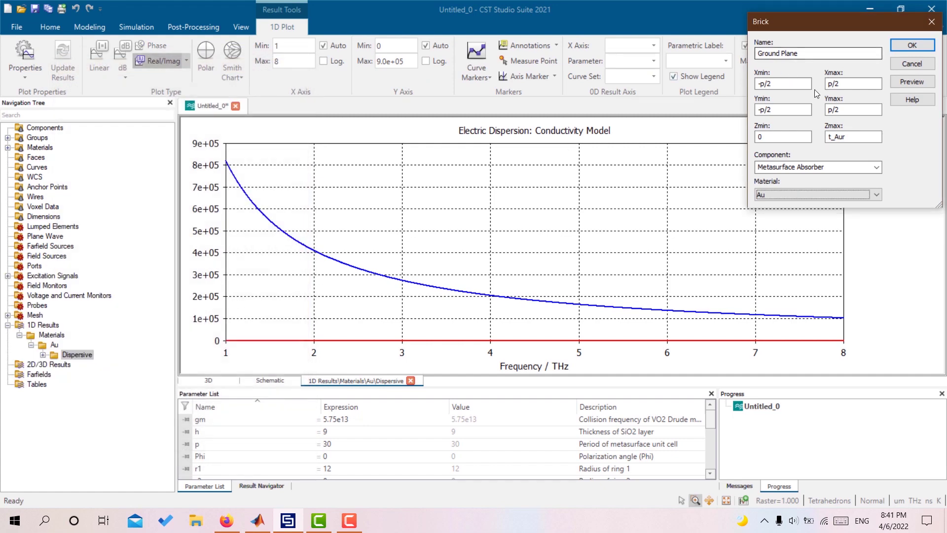
Correct the brick's Zmax to t_Au, create the ground plane, and return to the 3D view of the components.
left_click(848, 141)
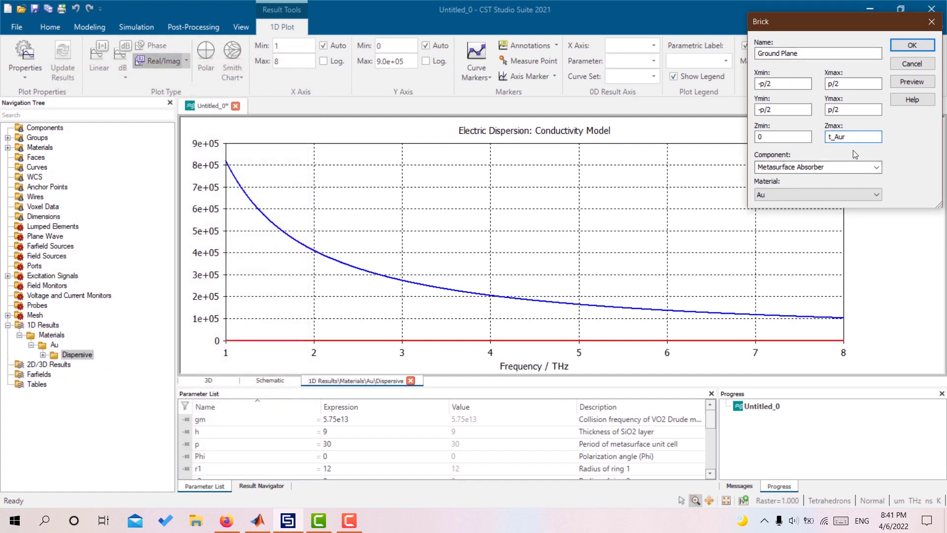
left_click(912, 45)
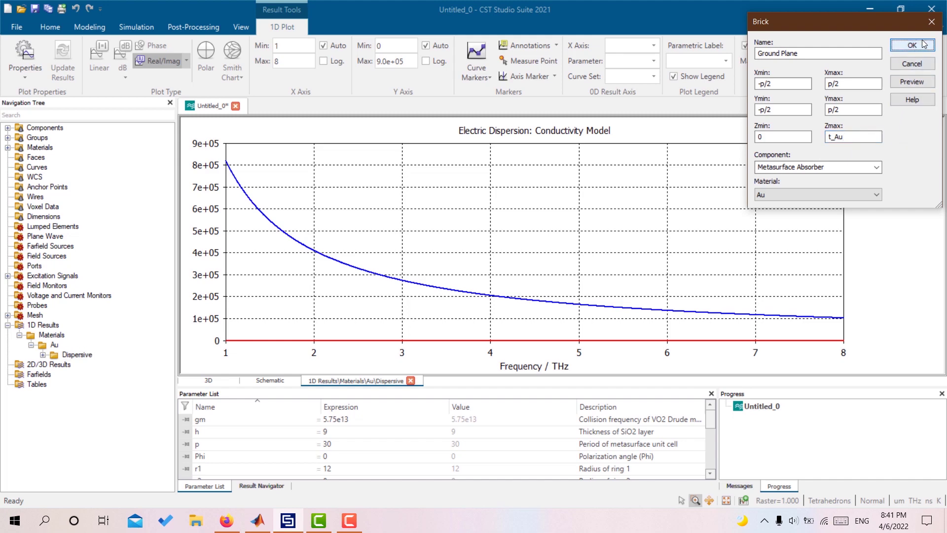
left_click(44, 128)
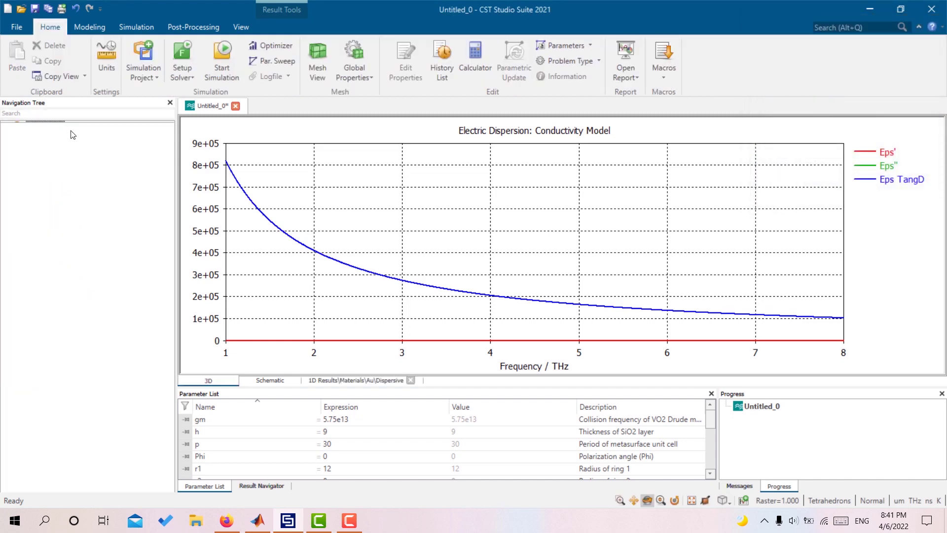
Hide the bounding box around the gold ground plane in the 3D view.
left_click_drag(571, 277, 523, 120)
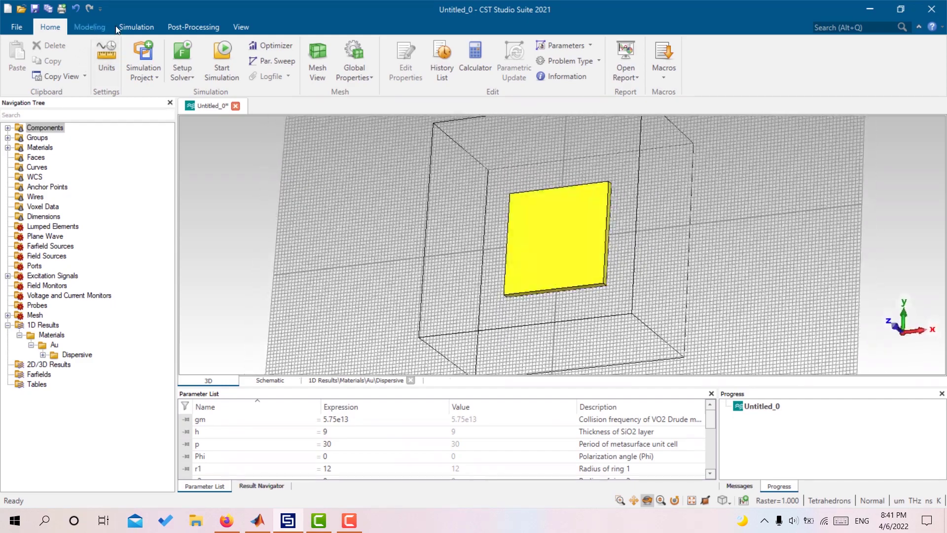
left_click(234, 26)
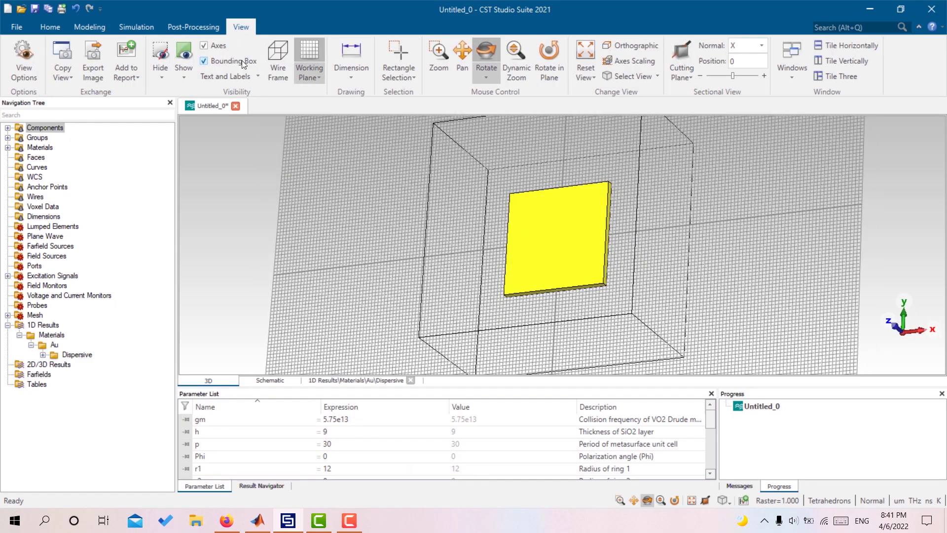
left_click(204, 61)
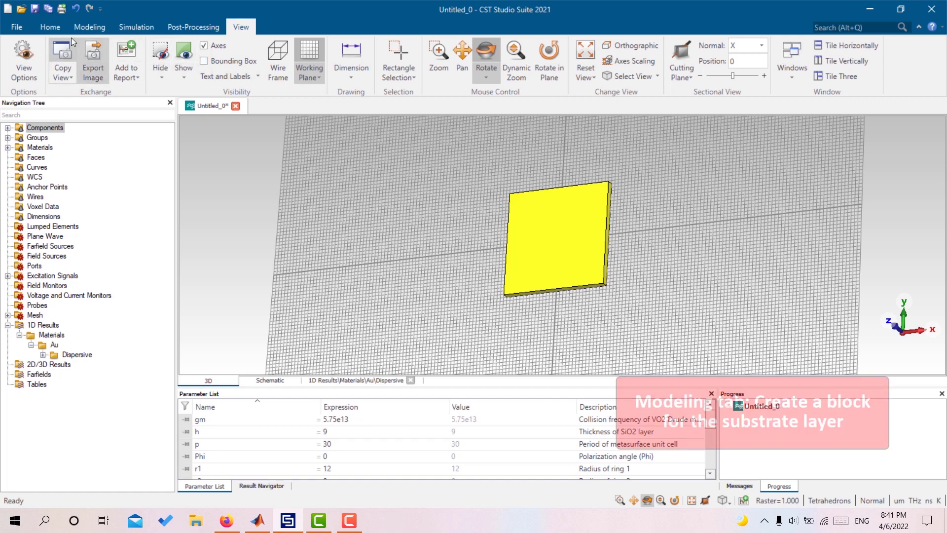
Draw a brick beside the ground plane, about 38 by 34 µm and 44 µm high, and name it Substrate.
left_click(52, 28)
left_click(89, 29)
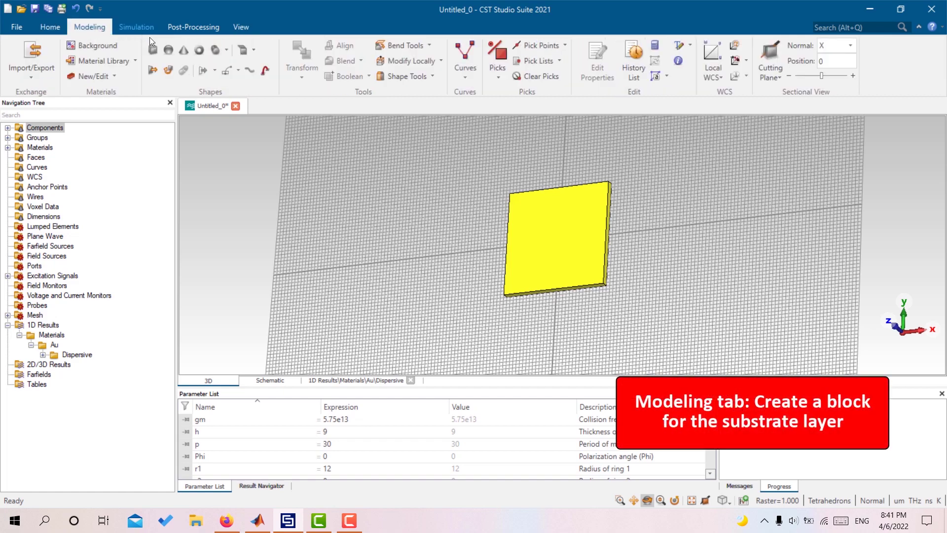
left_click(152, 49)
double_click(325, 163)
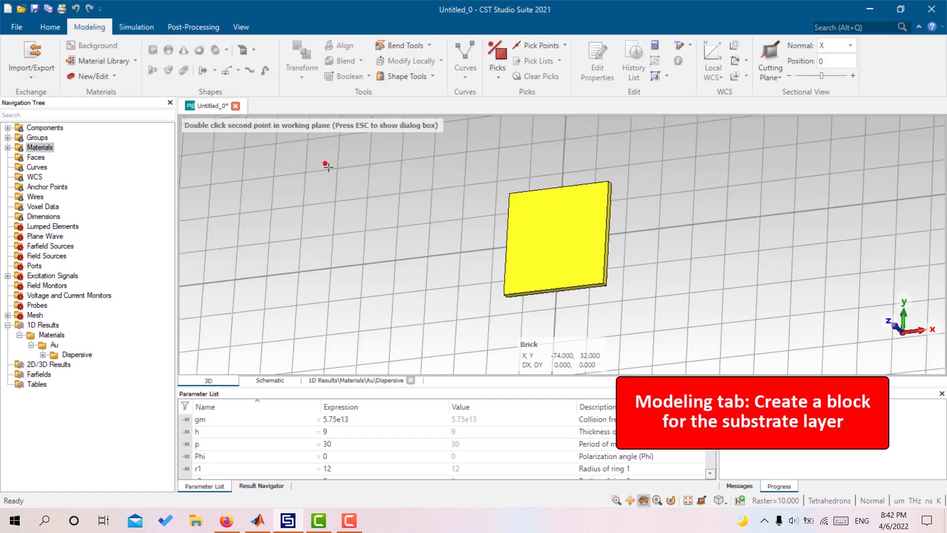
double_click(440, 257)
double_click(370, 220)
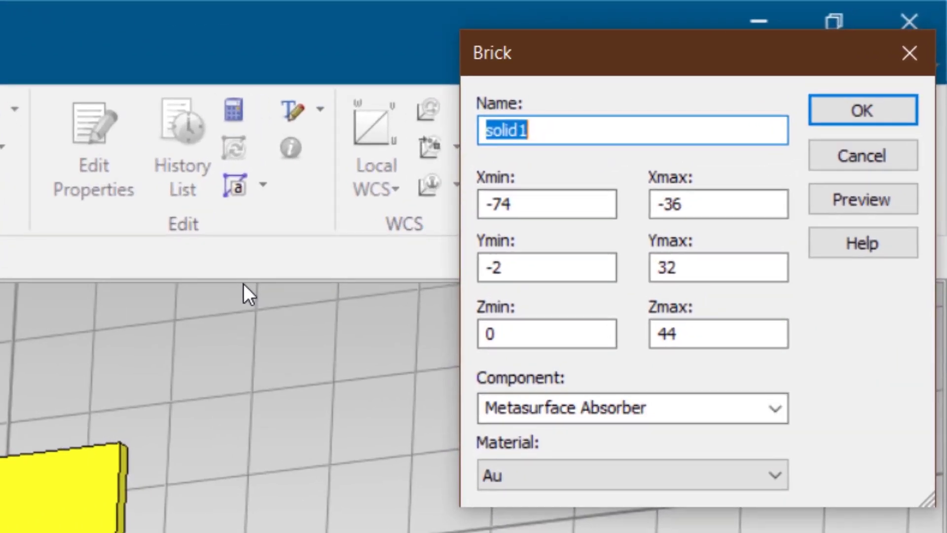
type("Sub")
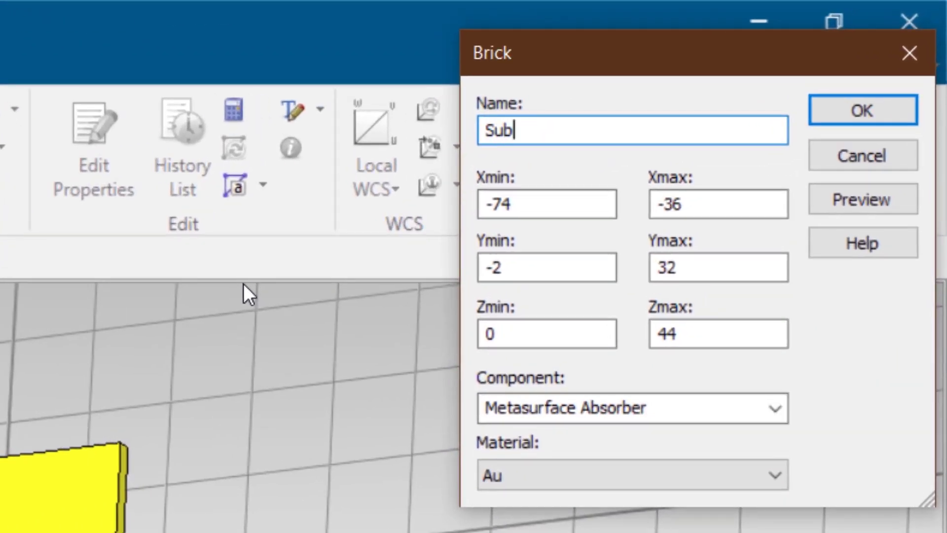
type("strate")
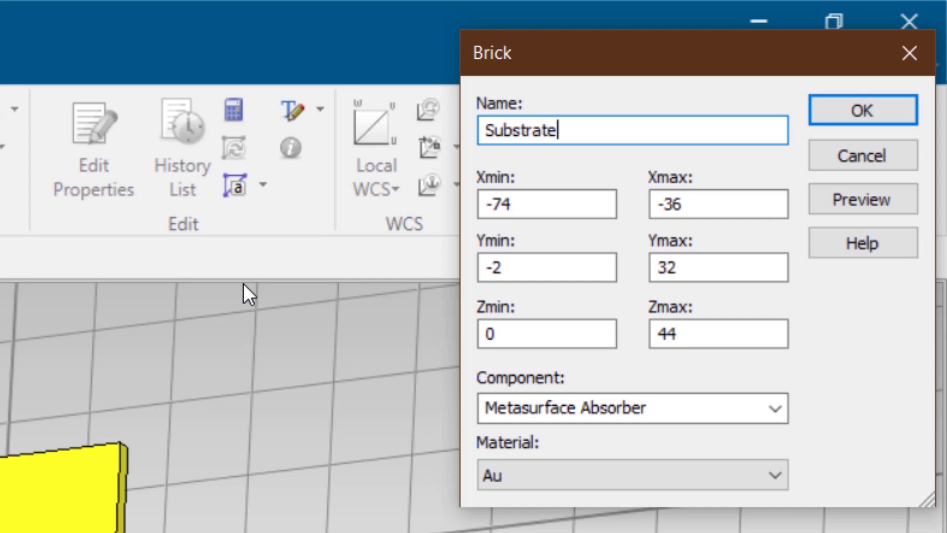
Set the Substrate brick's X and Y extents to run from -p/2 to p/2.
key("Tab")
type("-p/")
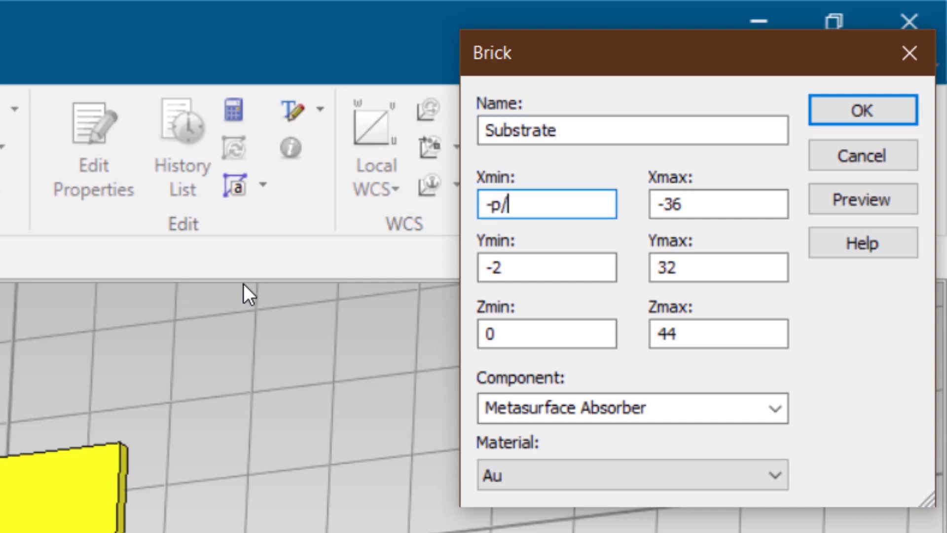
type("2")
key("Tab")
type("p/")
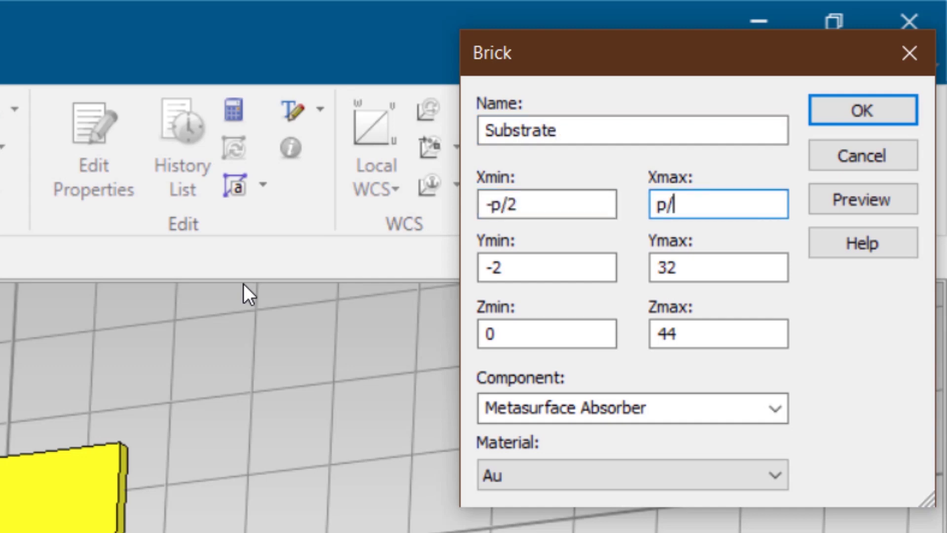
type("2")
key("Tab")
type("-p/")
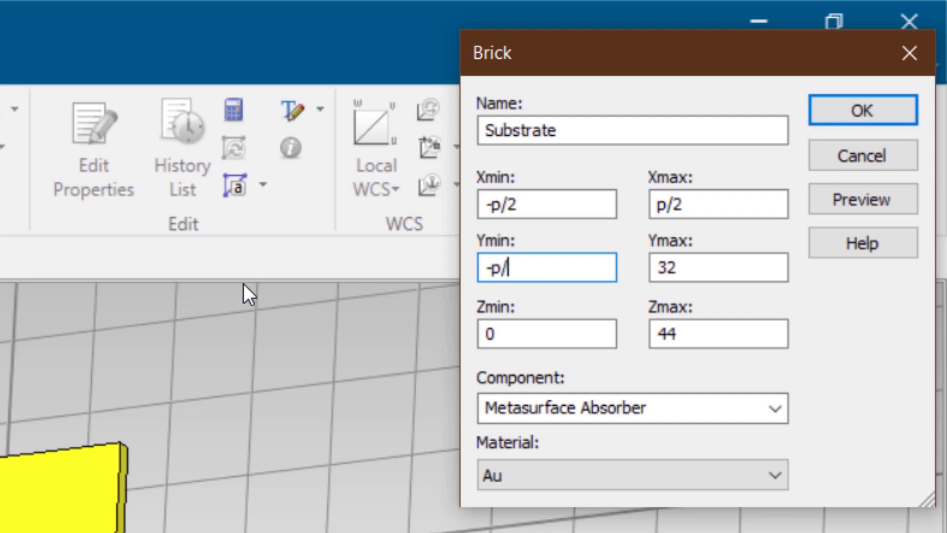
type("2")
key("Tab")
type("p")
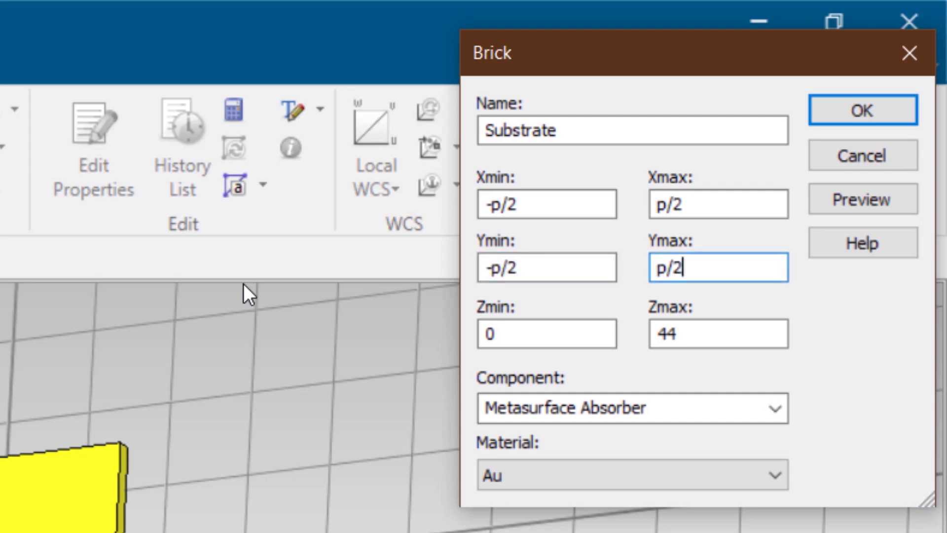
Set the Substrate brick's Zmin to t_Au and its Zmax to t_Au+h.
key("Tab")
type("t_A")
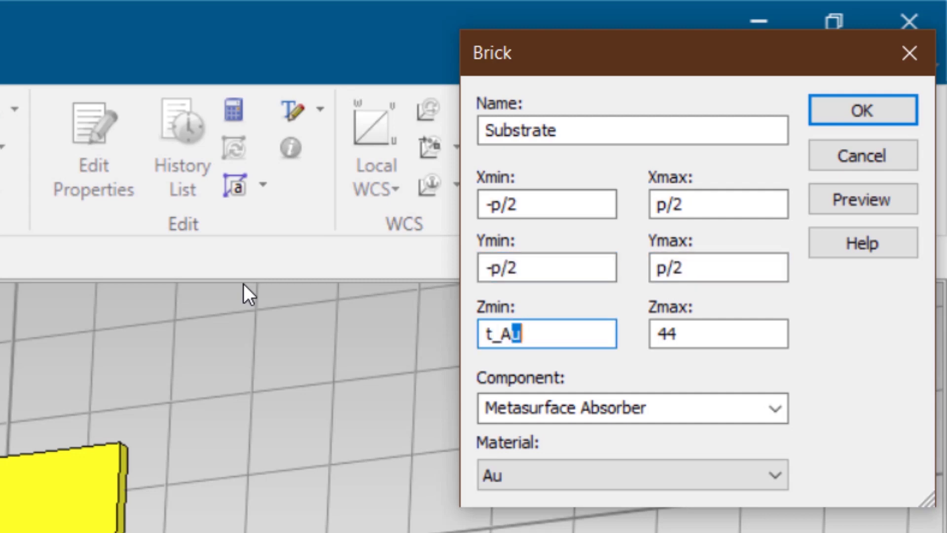
key("Tab")
type("t_A")
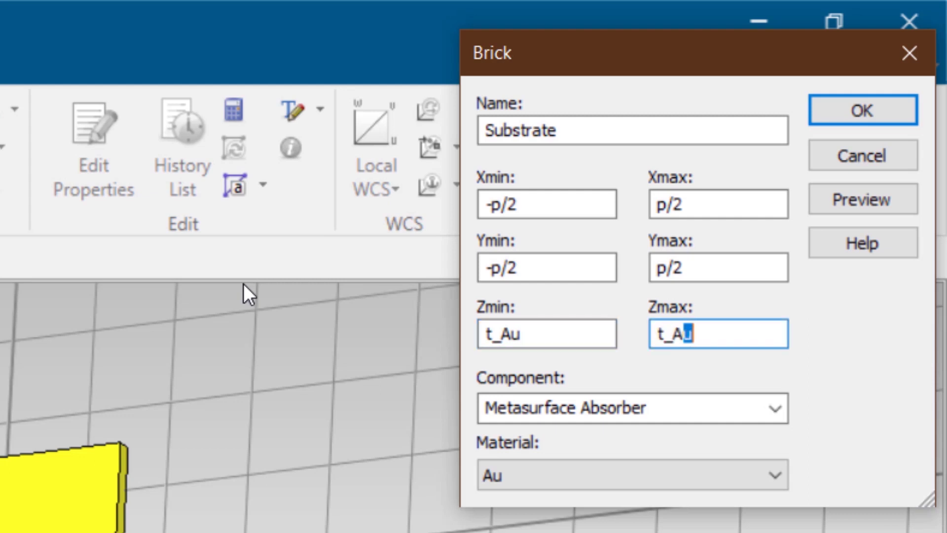
type("u+h")
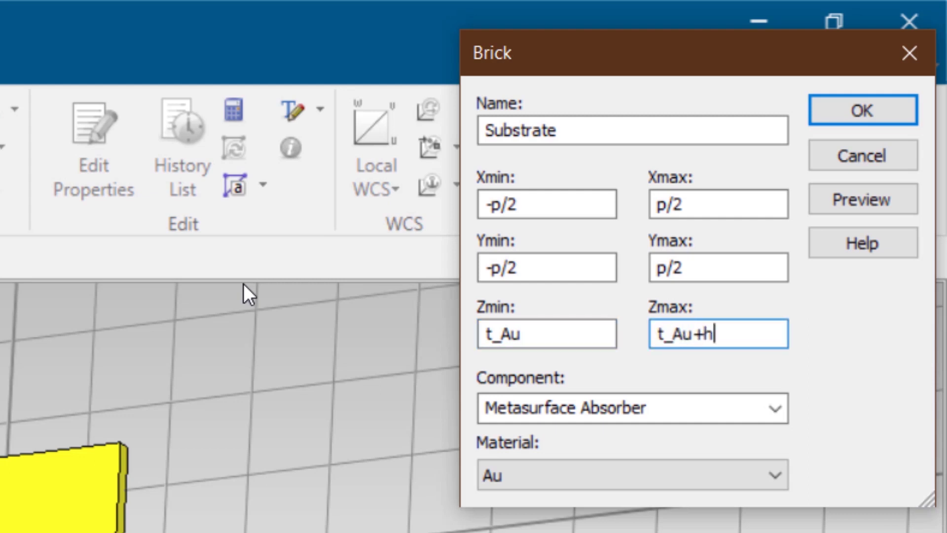
Start a new material for the substrate named SiO2, with type Normal and an epsilon of 3.8.
left_click(530, 481)
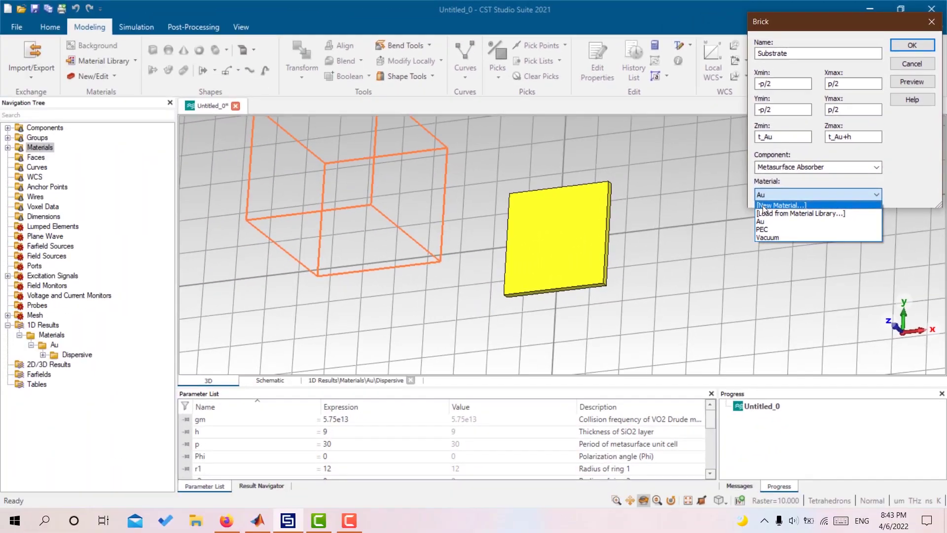
left_click(542, 498)
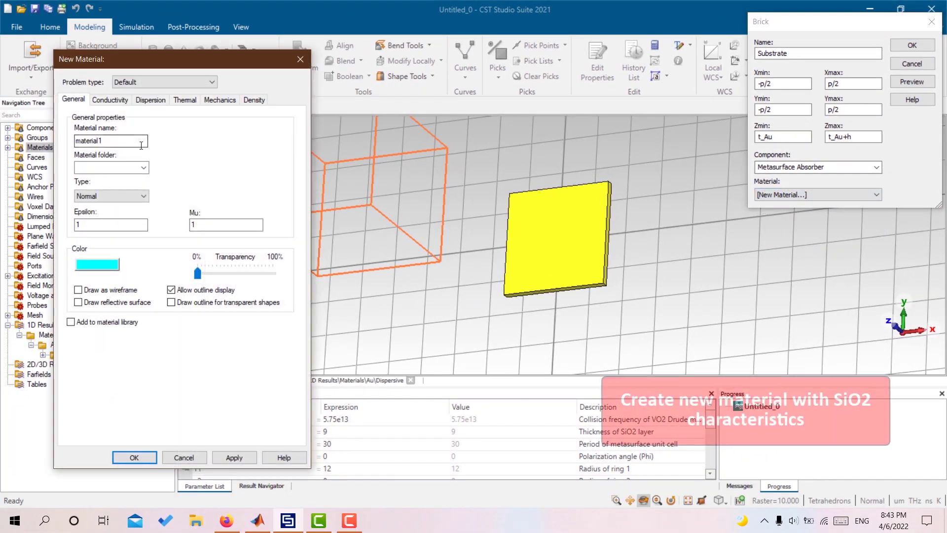
double_click(98, 141)
type("SiO2")
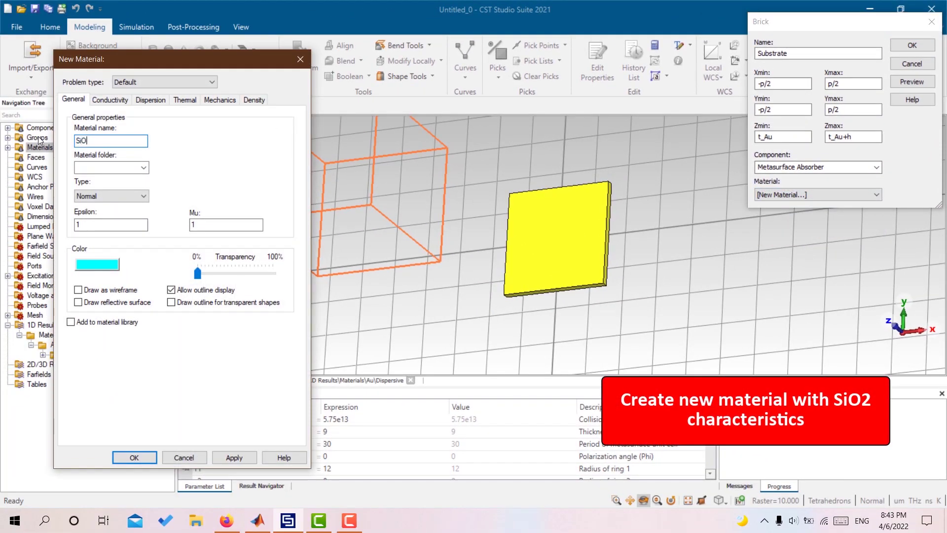
left_click(91, 196)
left_click(194, 216)
left_click_drag(89, 228, 60, 224)
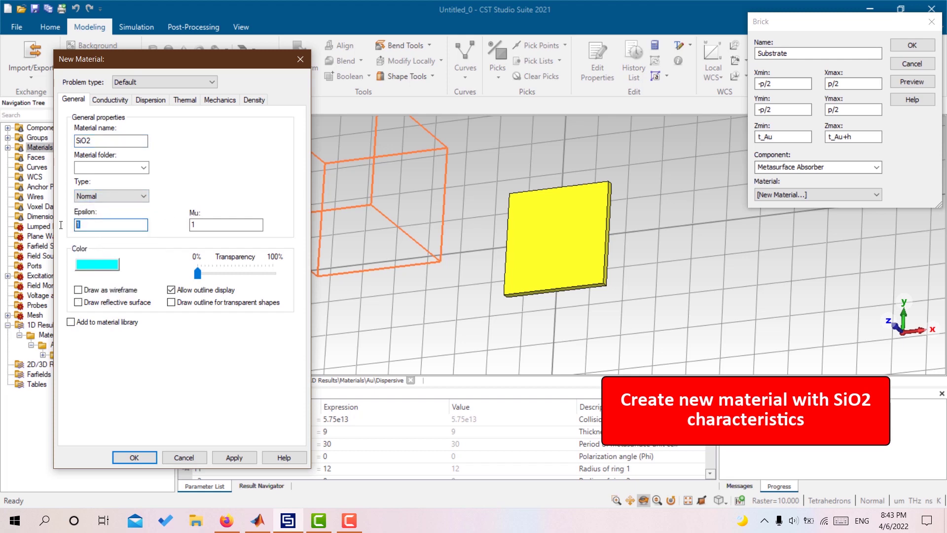
type("3.8")
Give the SiO2 material a bright green colour and create it.
left_click(99, 265)
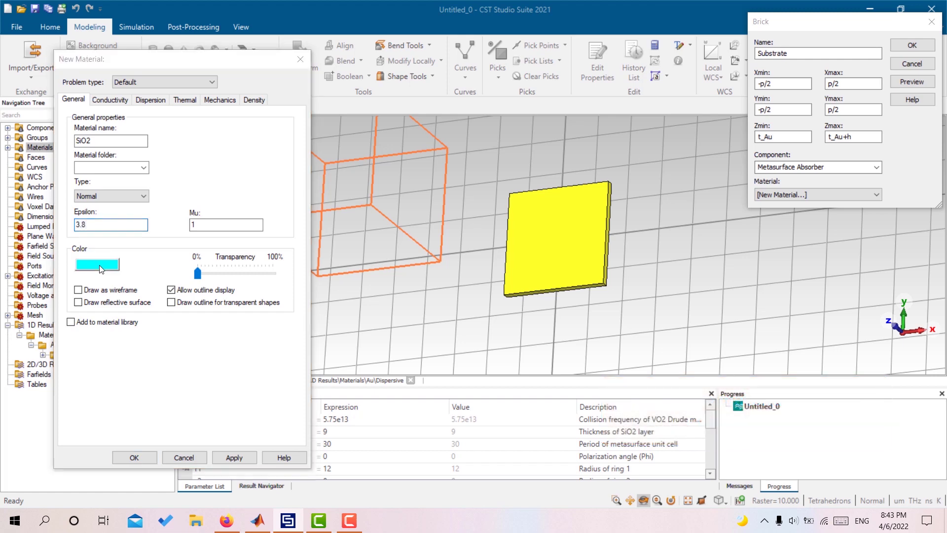
left_click(156, 223)
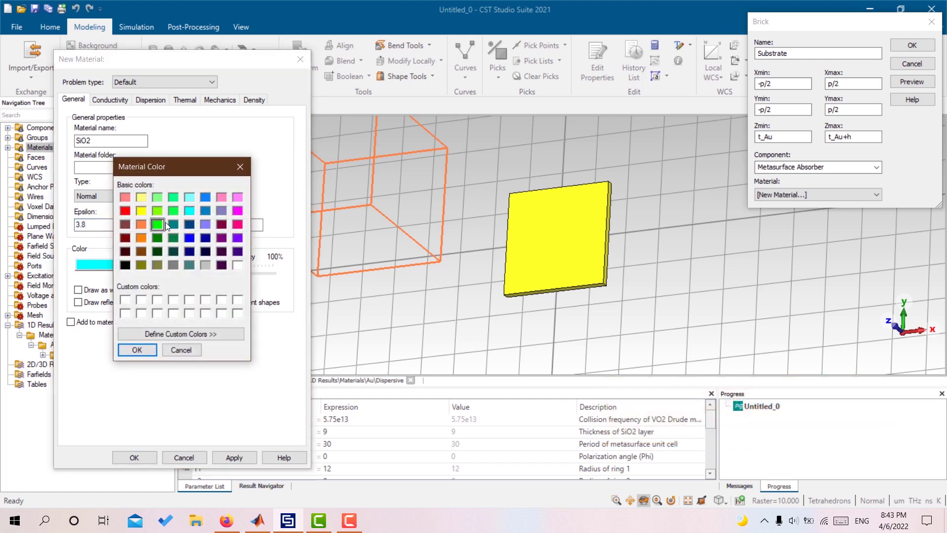
left_click(132, 349)
left_click(247, 455)
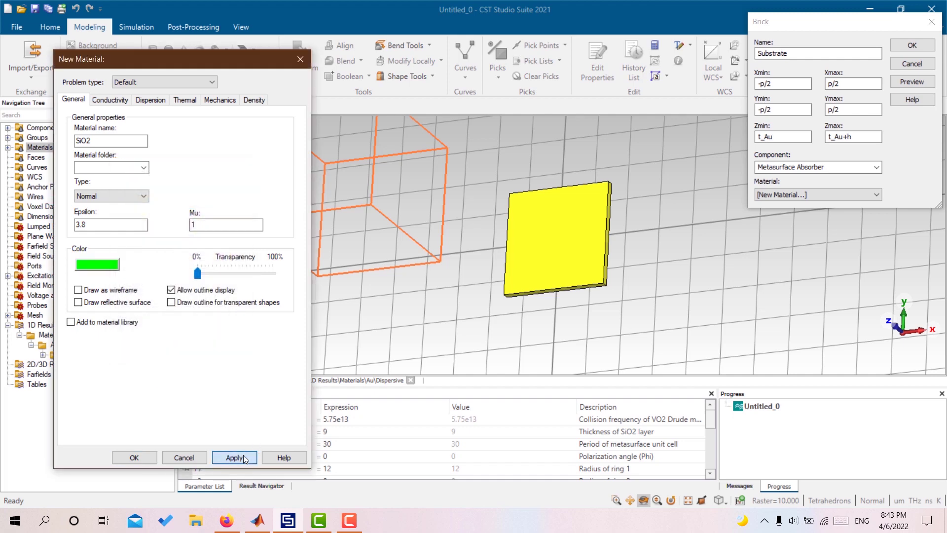
left_click(133, 458)
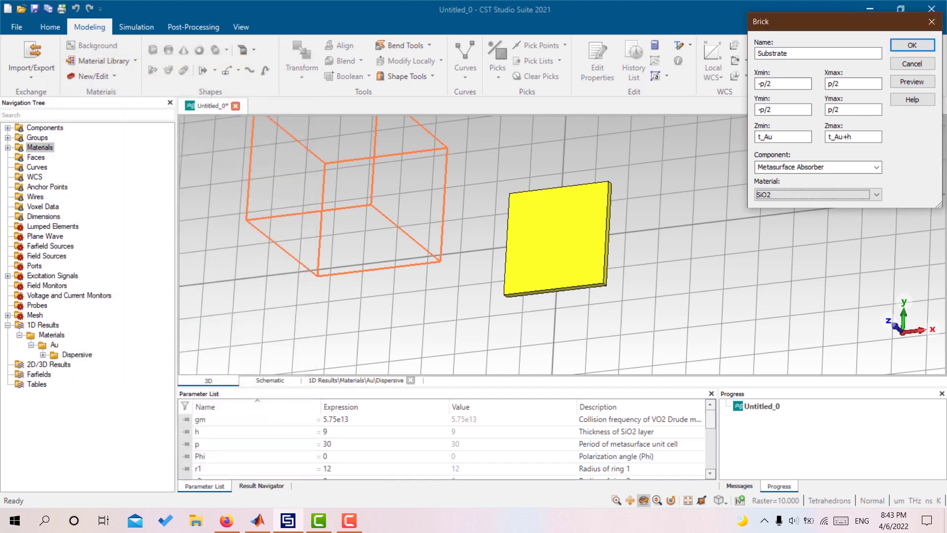
Preview the Substrate brick on the ground plane and create it.
left_click(908, 79)
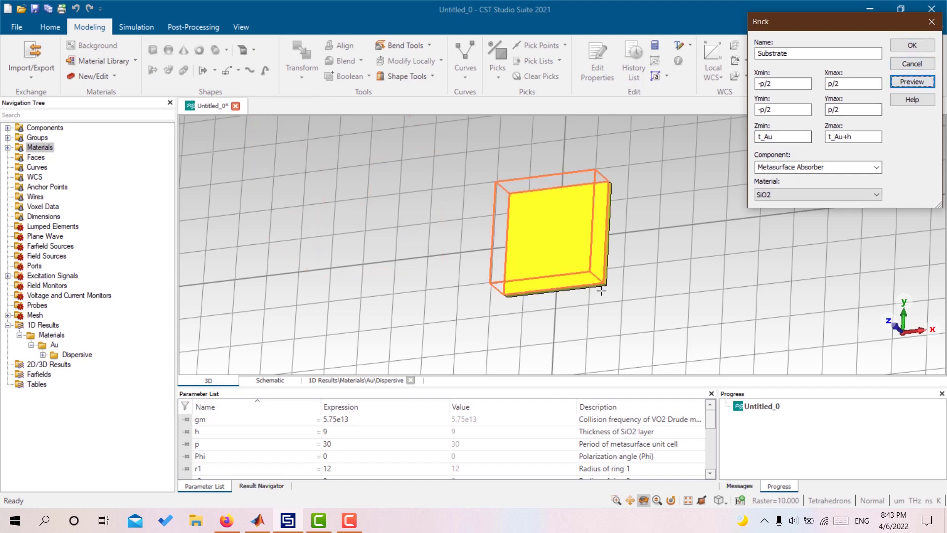
left_click(911, 45)
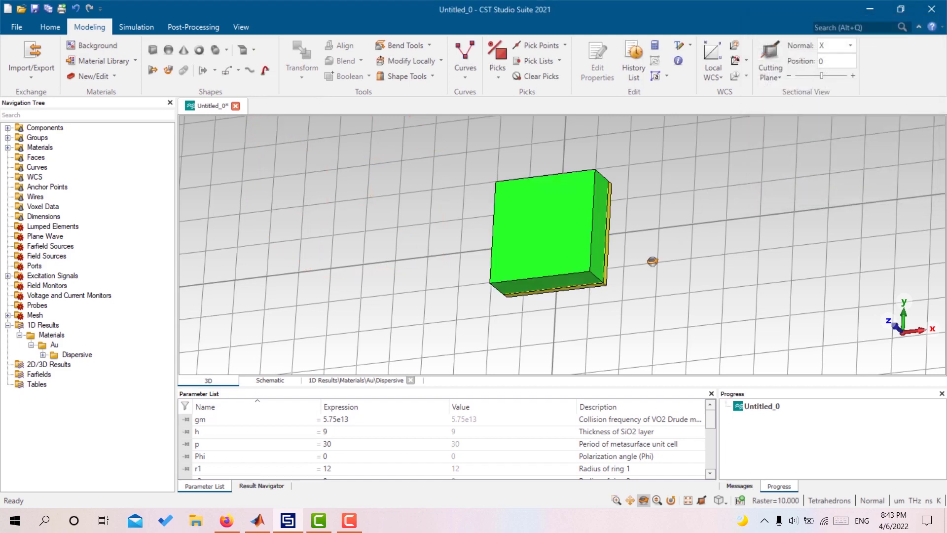
left_click_drag(651, 261, 517, 305)
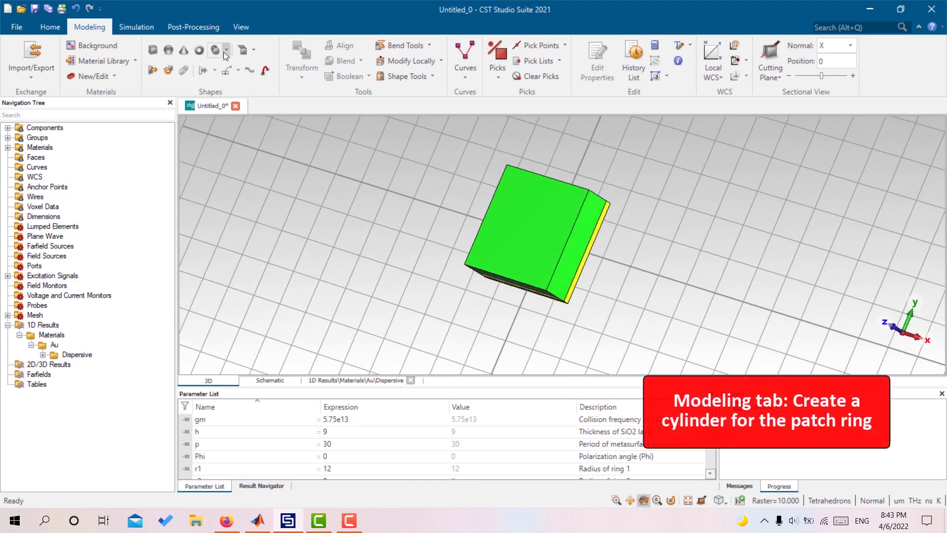
Draw a hollow cylinder beside the substrate, about 18 µm outer and 12 µm inner radius and 10 µm high, and name it Ring 1.
left_click(216, 50)
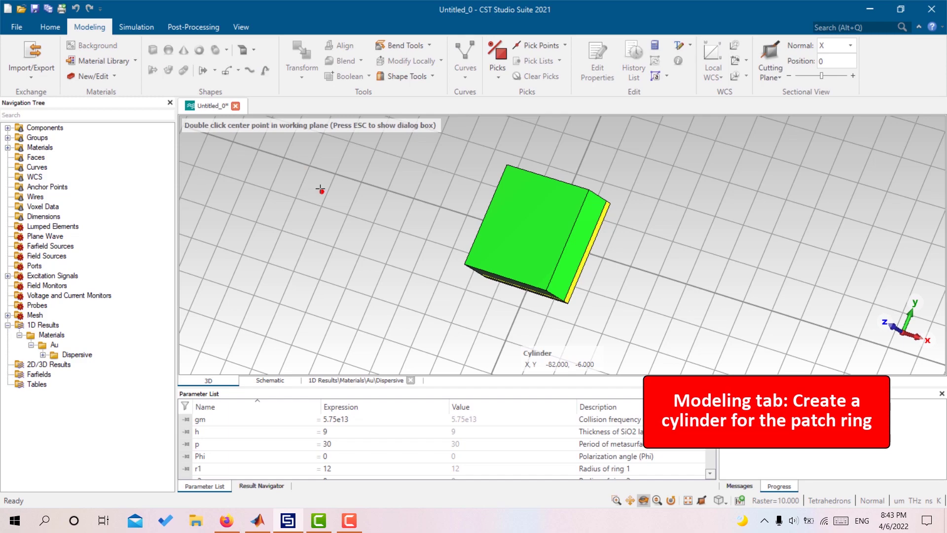
double_click(320, 190)
double_click(352, 225)
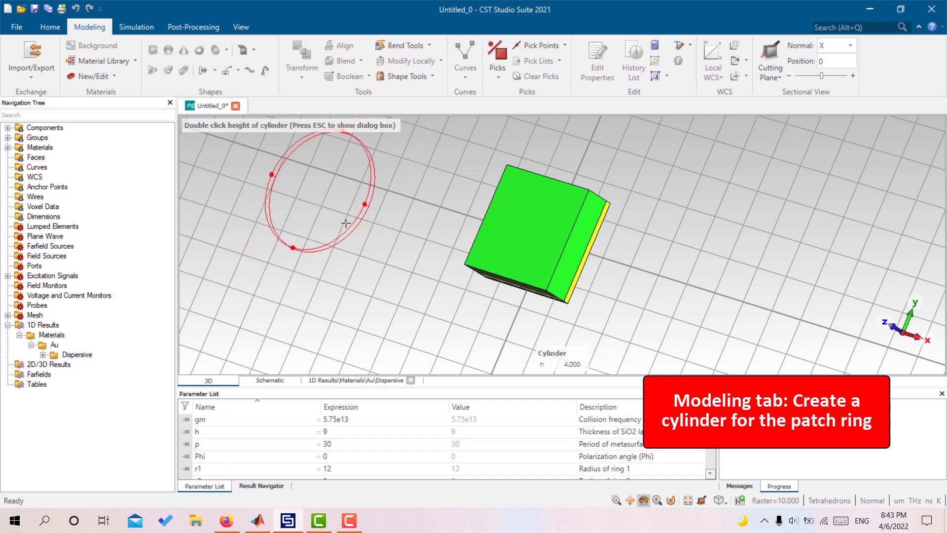
double_click(335, 211)
double_click(318, 206)
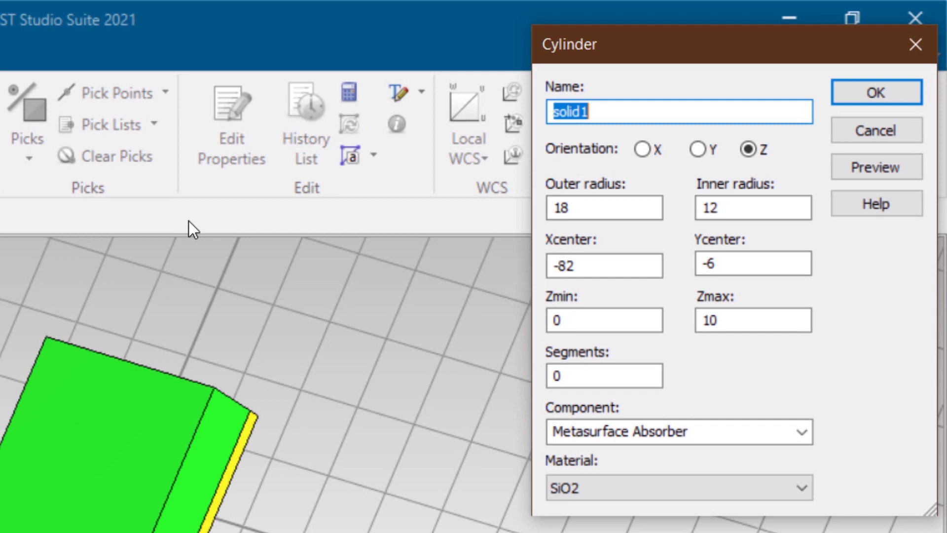
type("Ring 1")
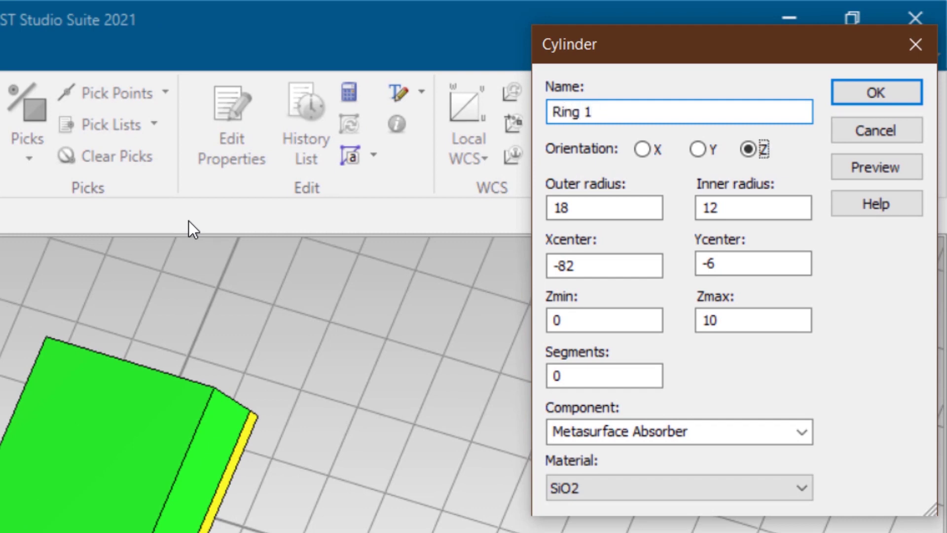
Set Ring 1's outer radius to r1 and its inner radius to r1-w.
key("Tab")
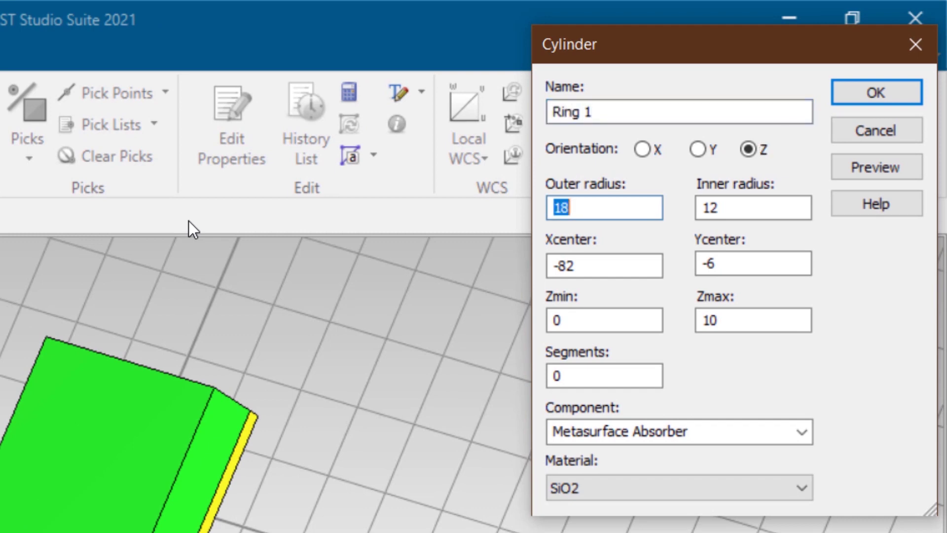
type("r")
key("Tab")
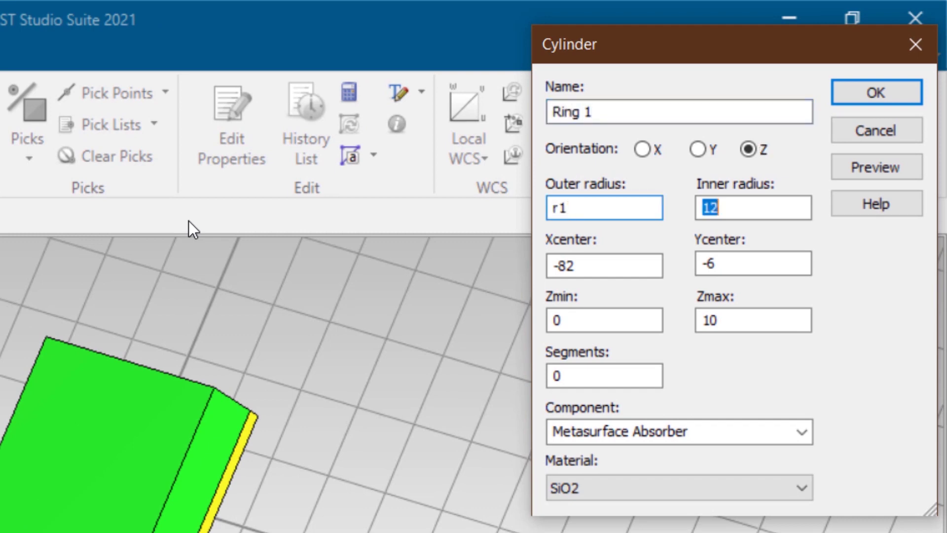
type("r1-w")
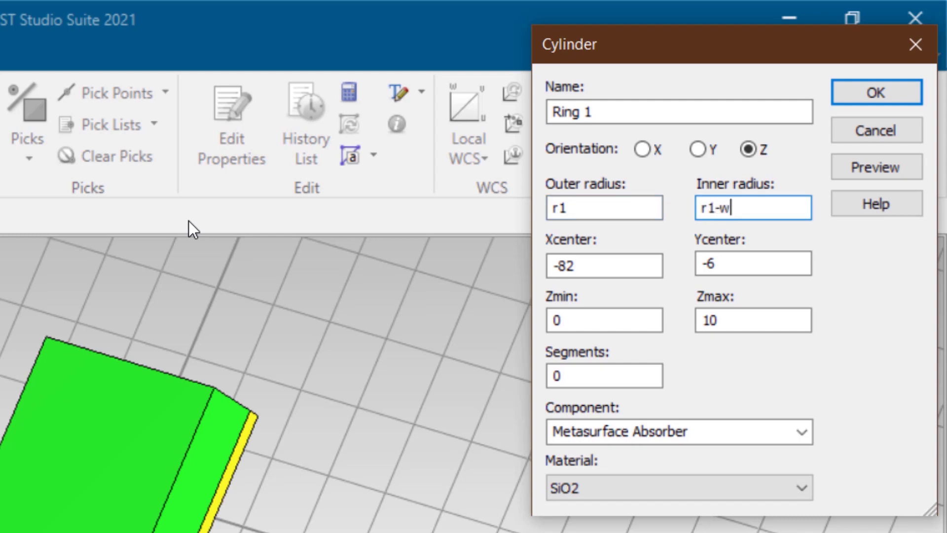
Centre Ring 1 on the origin by setting Xcenter and Ycenter to 0.
key("Tab")
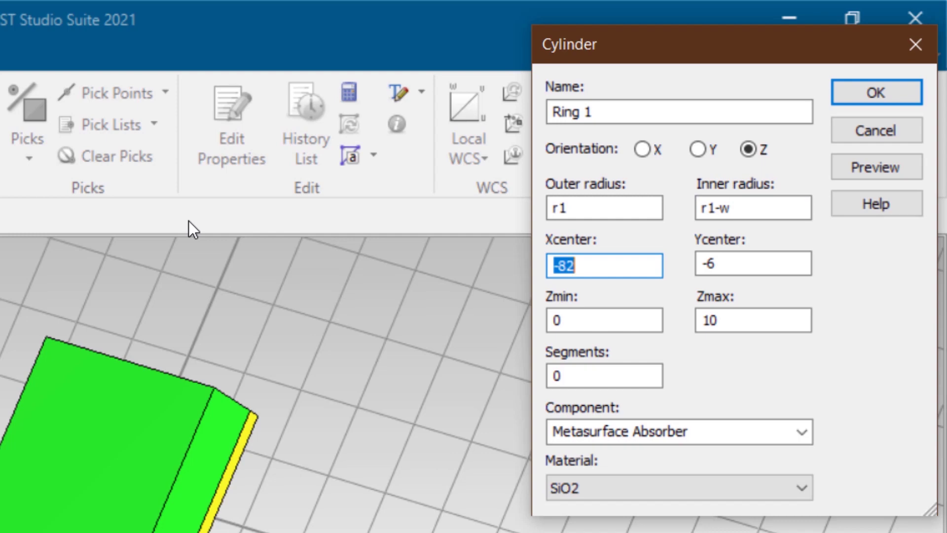
type("0")
key("Tab")
type("0")
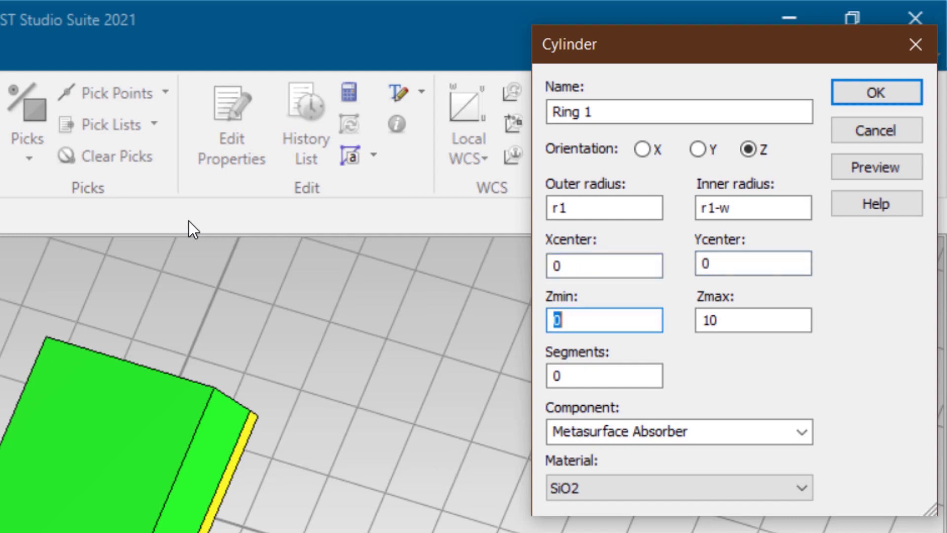
Set Ring 1's Zmin to t_Au+h and its Zmax to t_Au+h+t_VO2.
type("t_Au+h")
key("ctrl+a")
key("ctrl+c")
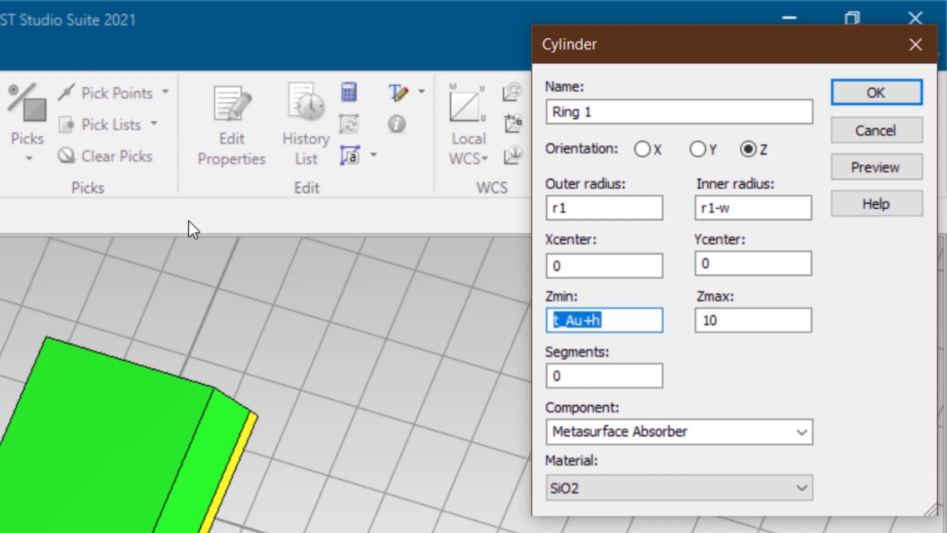
key("Tab")
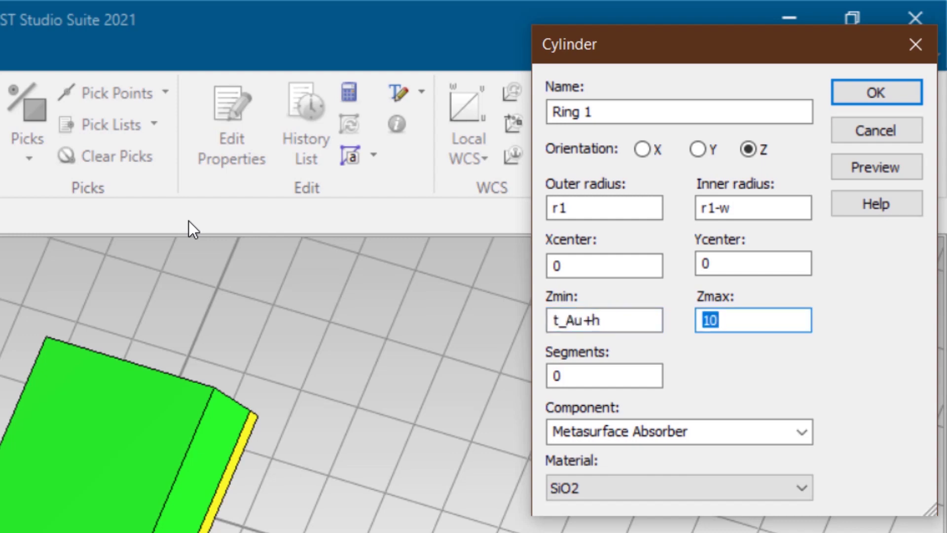
key("ctrl+v")
type("+t_V")
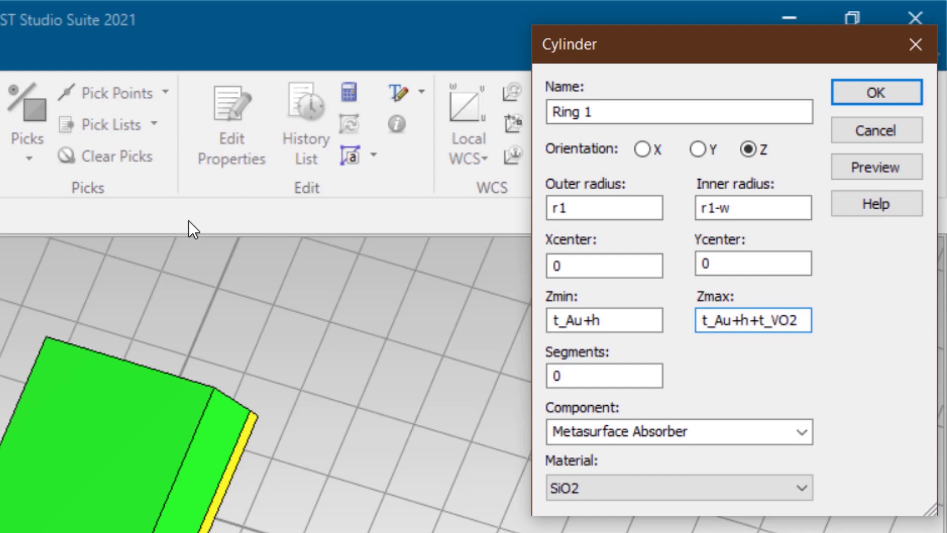
Start a new material for Ring 1, colour it blue and name it VO2.
left_click(694, 481)
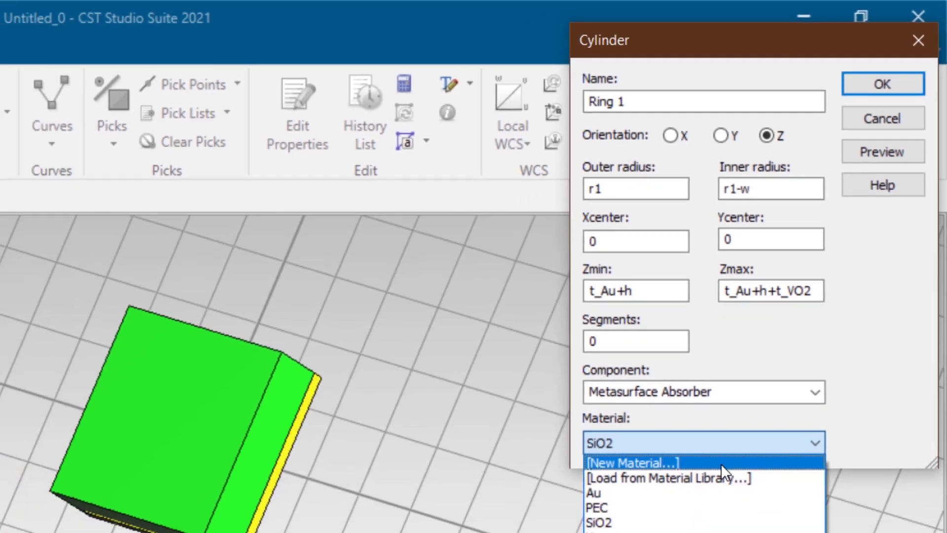
left_click(692, 512)
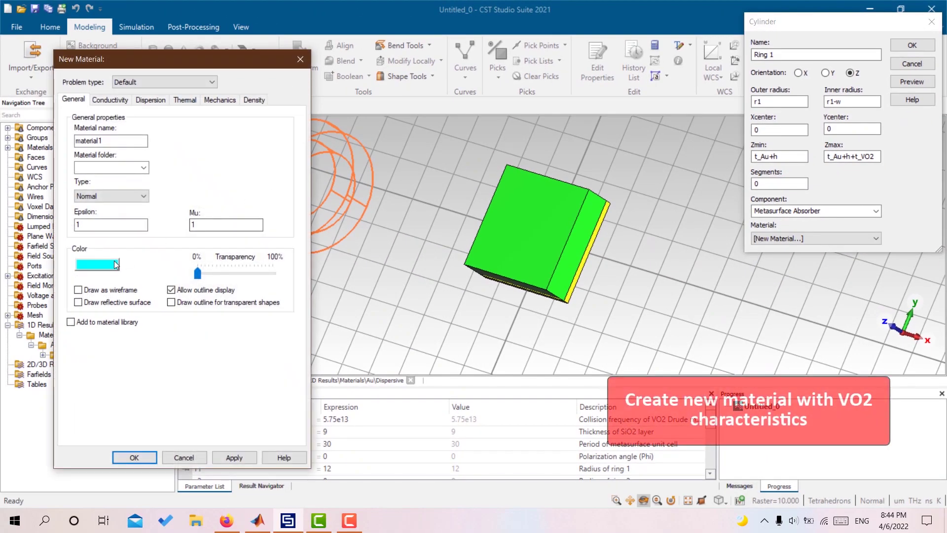
left_click(97, 265)
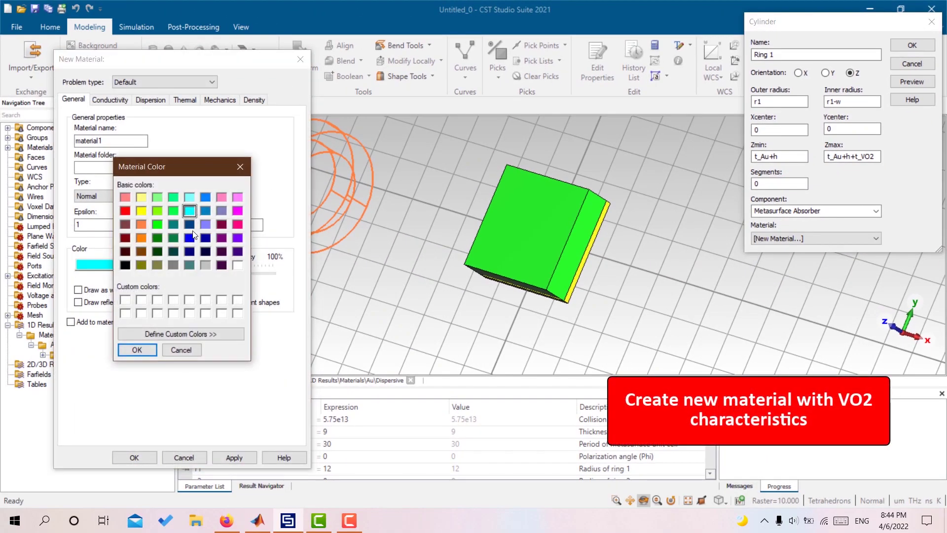
left_click(189, 238)
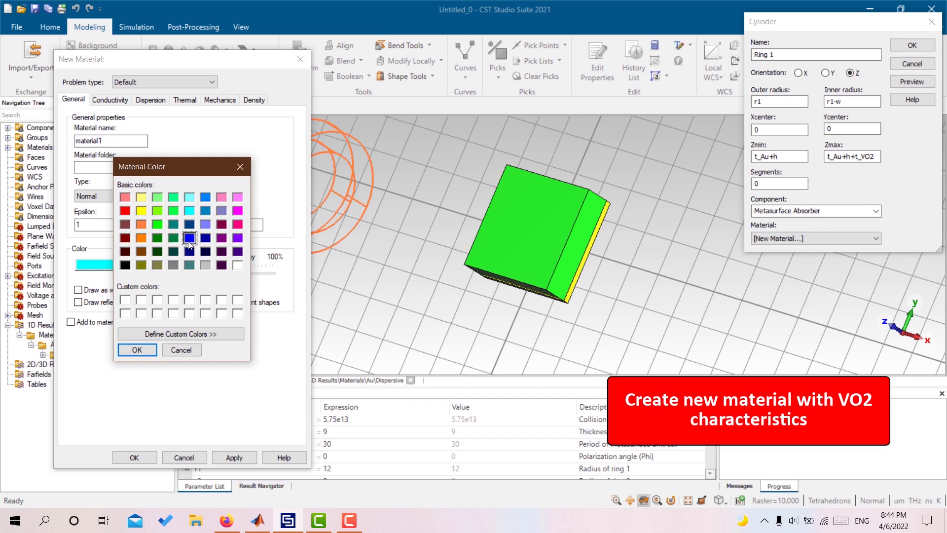
left_click(137, 350)
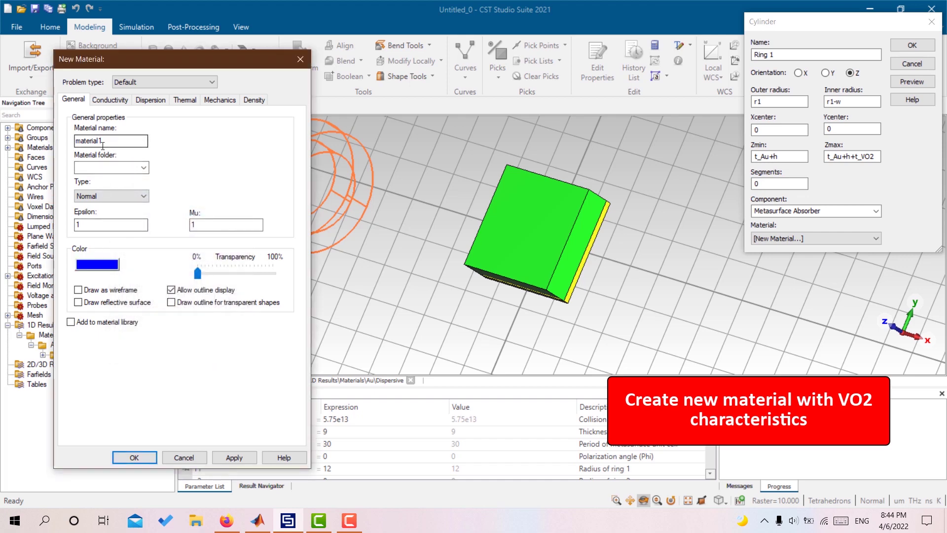
left_click_drag(110, 141, 50, 141)
type("VO2")
Give VO2 a Drude dielectric dispersion with epsilon infinity 12, plasma frequency wp and collision frequency gm, and save the material.
left_click(110, 101)
left_click(151, 100)
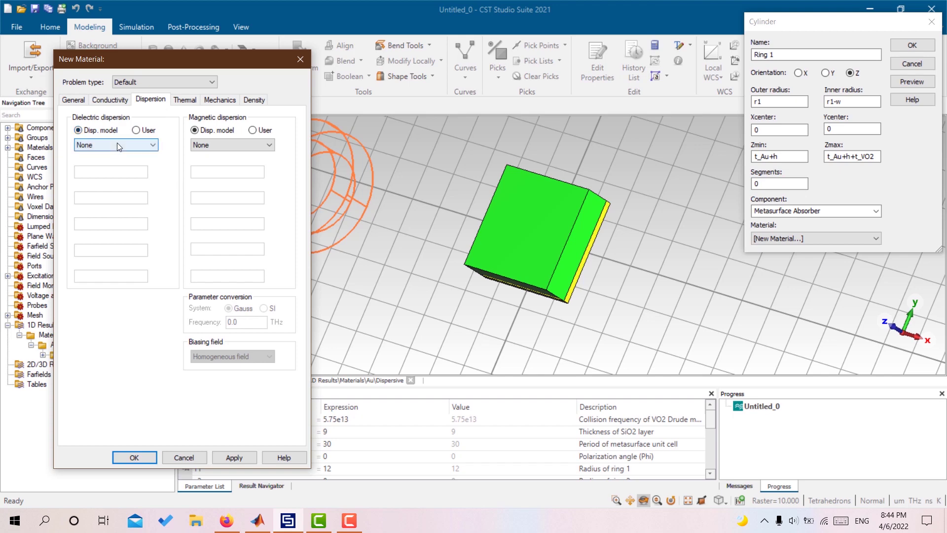
left_click(135, 144)
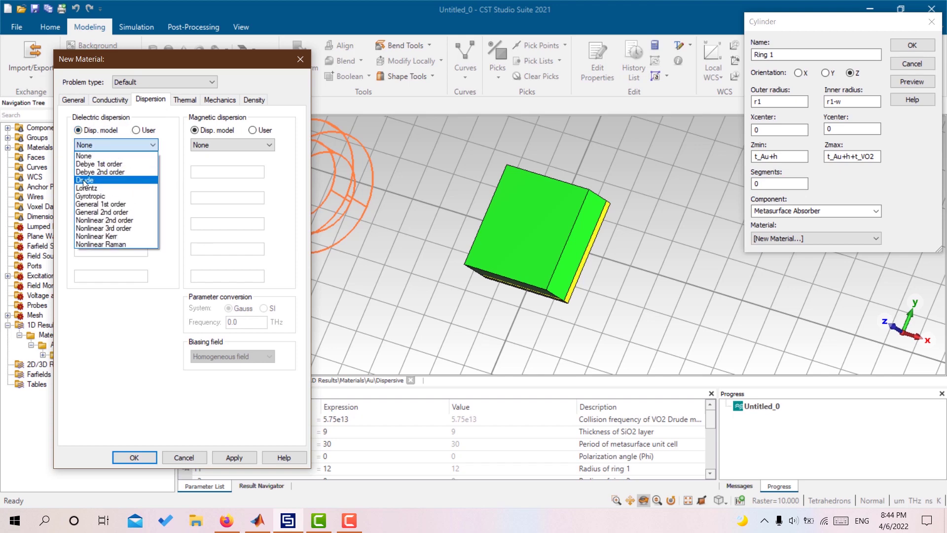
left_click(83, 180)
type("12")
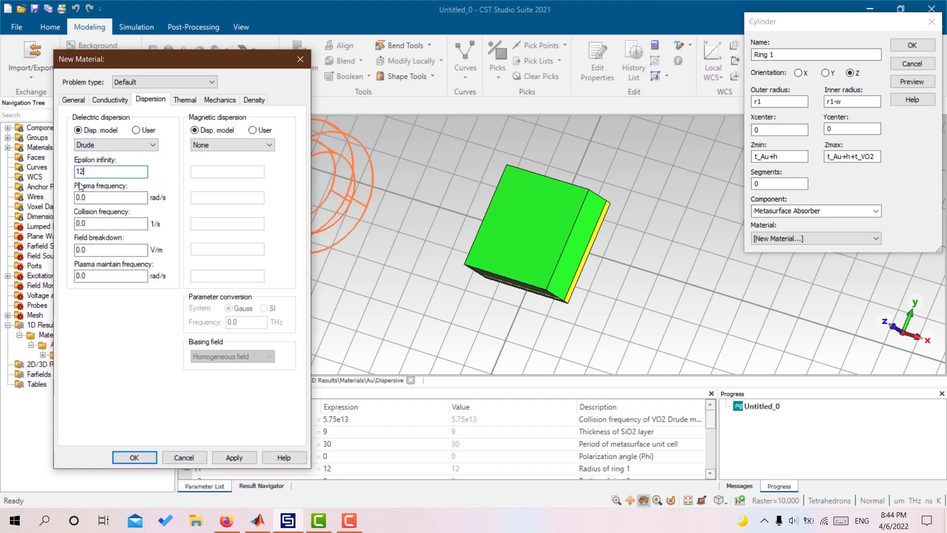
left_click(99, 195)
left_click(218, 457)
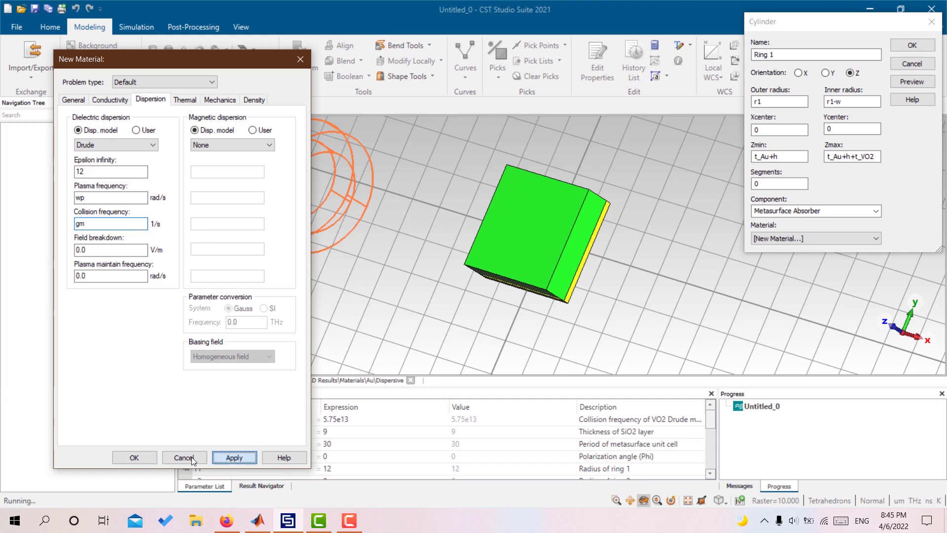
left_click(148, 458)
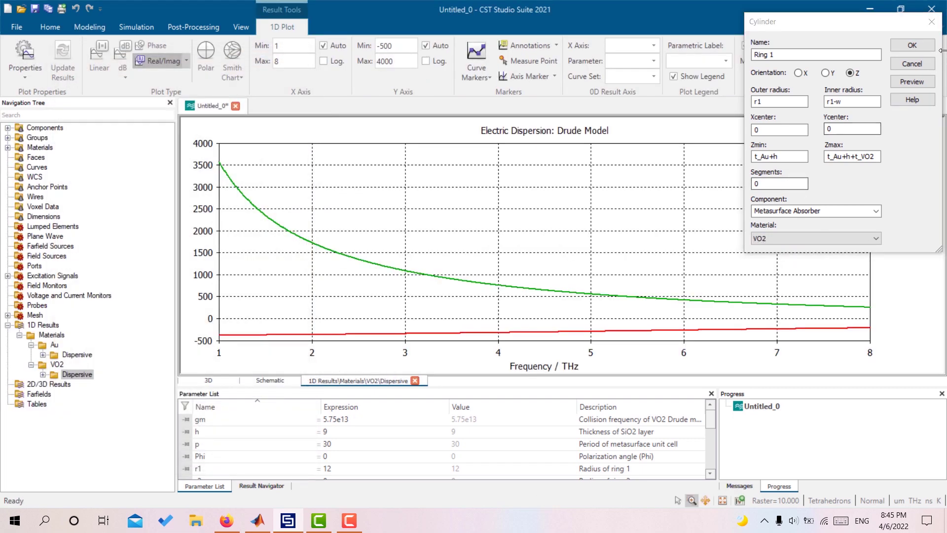
Create Ring 1 and return to the 3D model to inspect it on the substrate.
left_click(911, 44)
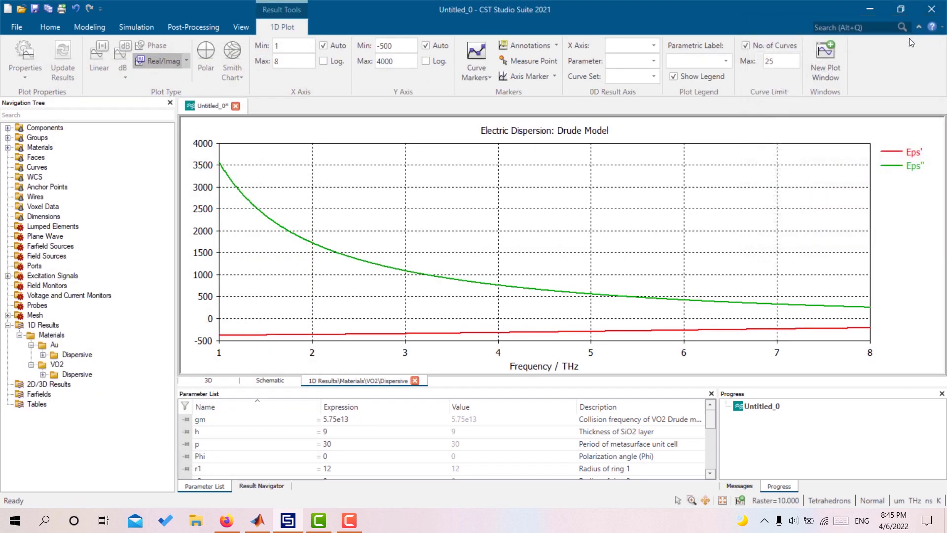
left_click(47, 127)
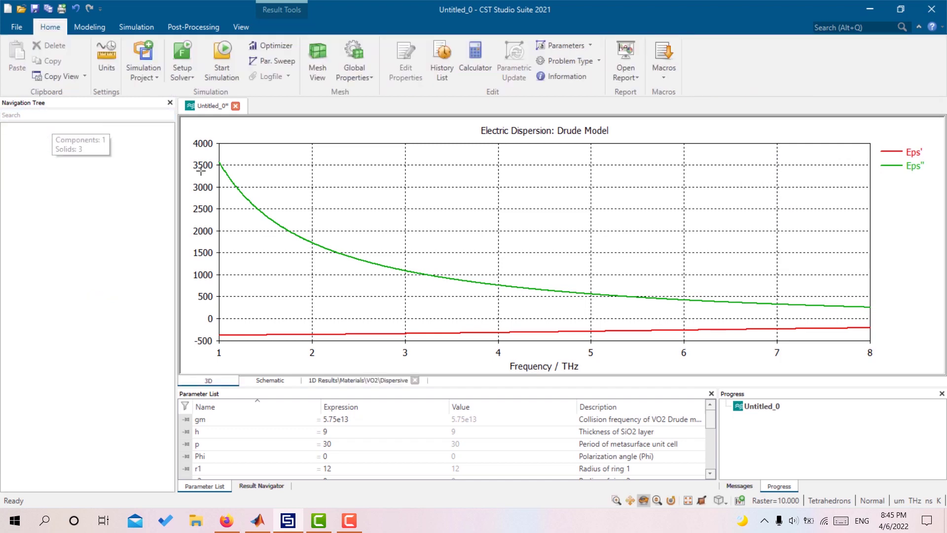
left_click_drag(522, 271, 414, 364)
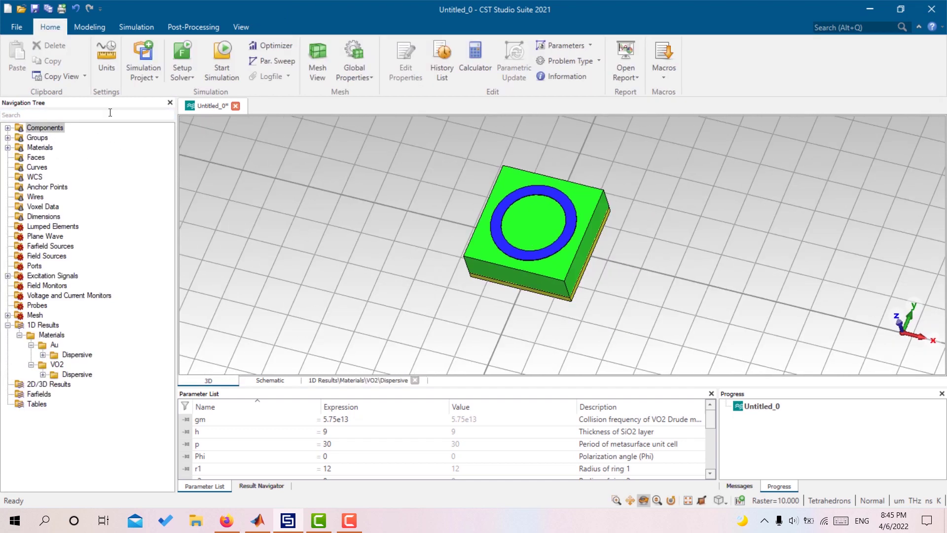
Draw a hollow cylinder beside the substrate, about 16 µm outer and 8 µm inner radius and 12 µm high, and name it Ring 2.
left_click(89, 26)
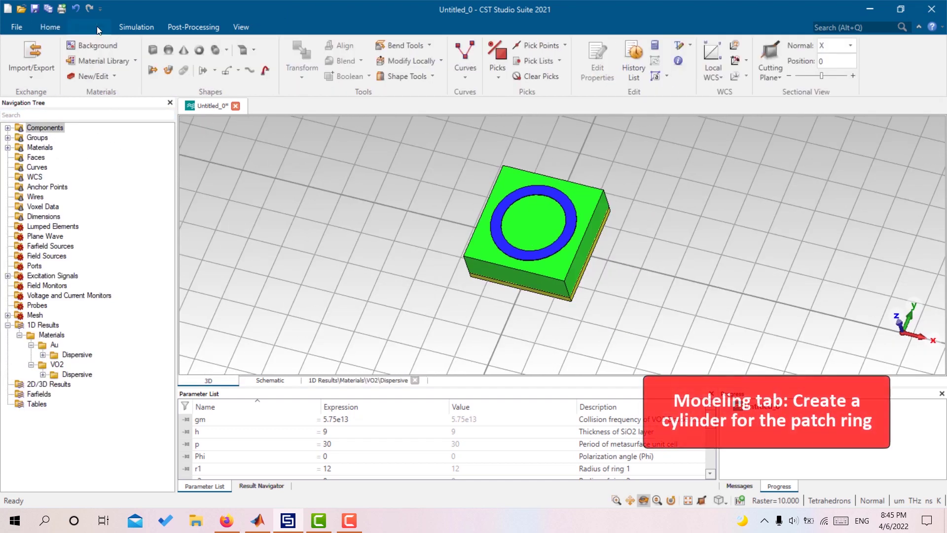
left_click(199, 50)
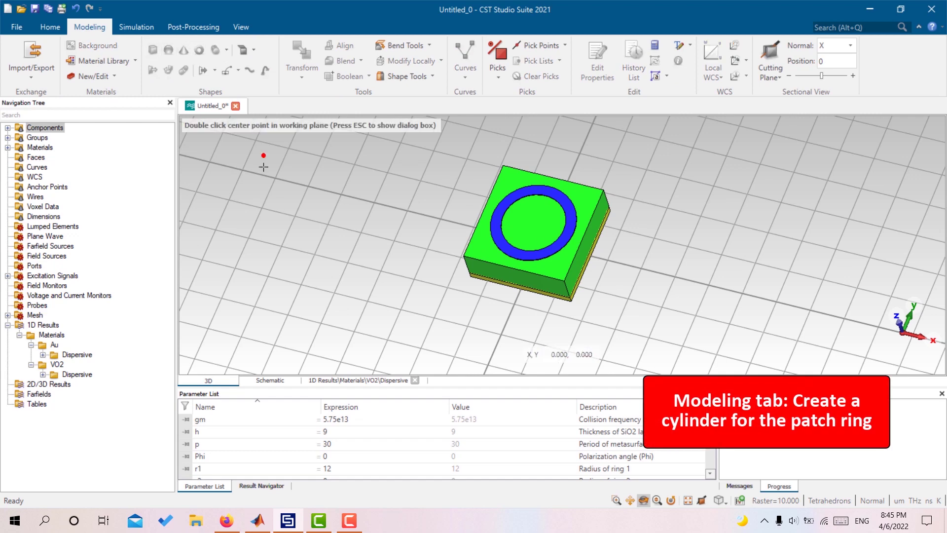
double_click(266, 184)
double_click(289, 216)
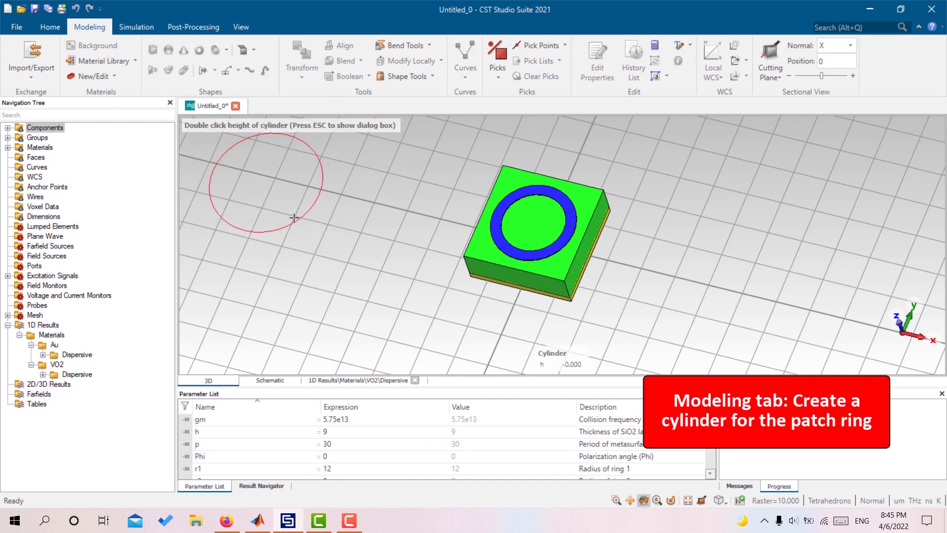
double_click(272, 186)
double_click(264, 188)
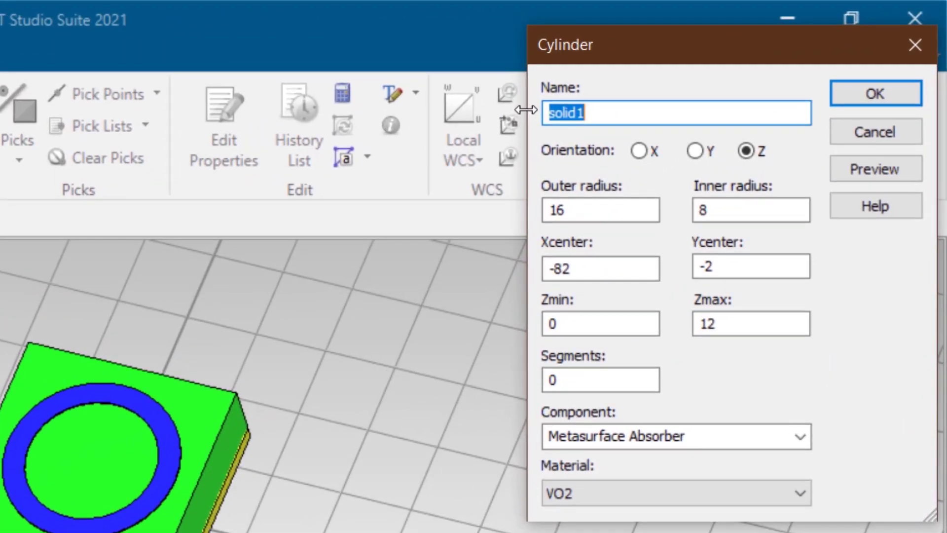
type("Ring")
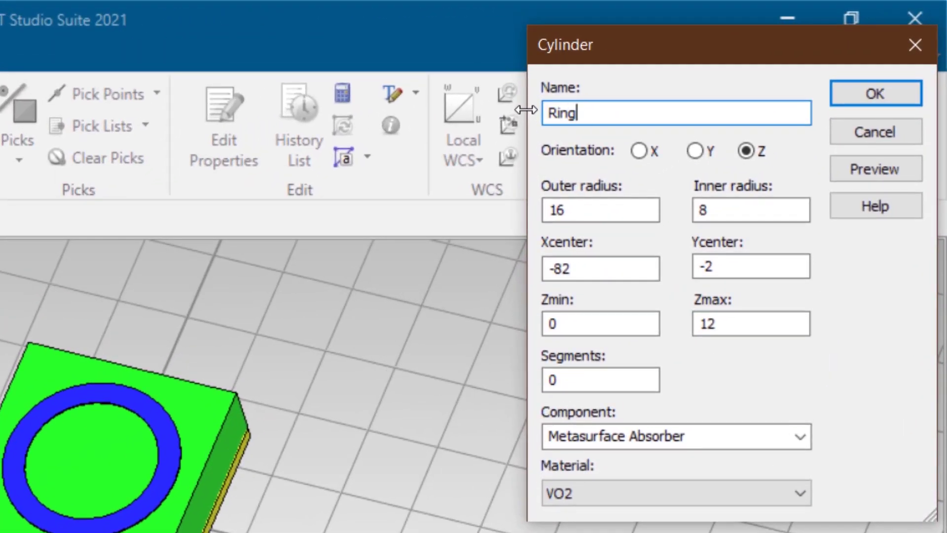
Set Ring 2's outer radius to r2 and its inner radius to r2-w.
key("Tab")
key("Tab")
key("BackSpace")
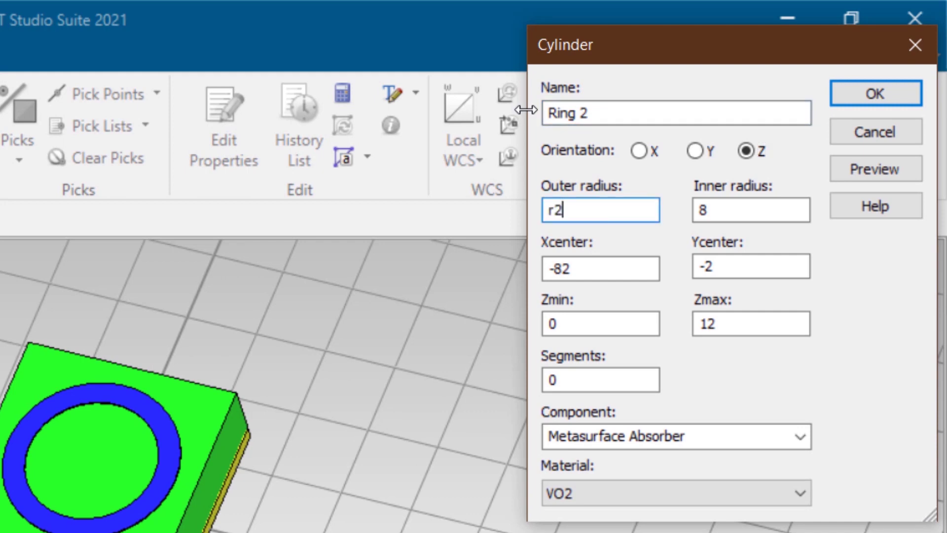
type("r2")
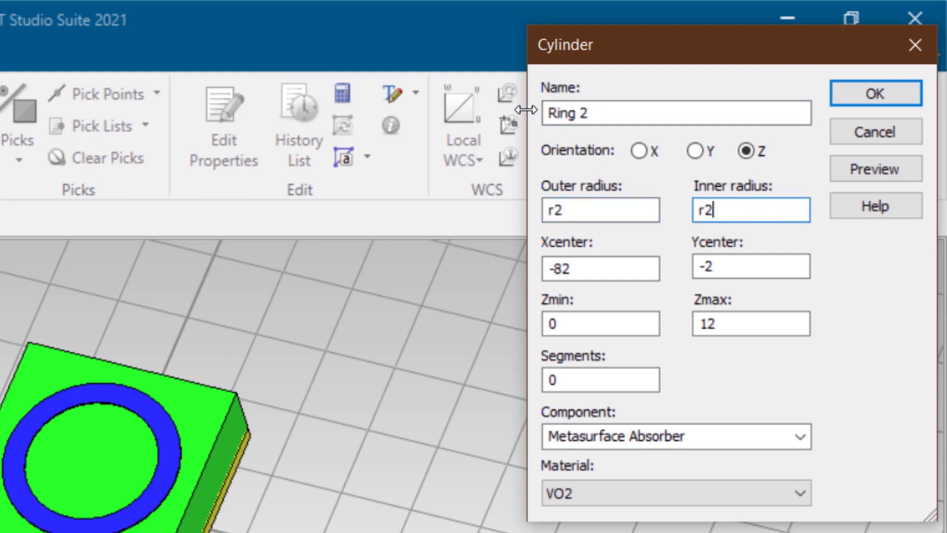
type("-2")
key("BackSpace")
type("w")
key("Tab")
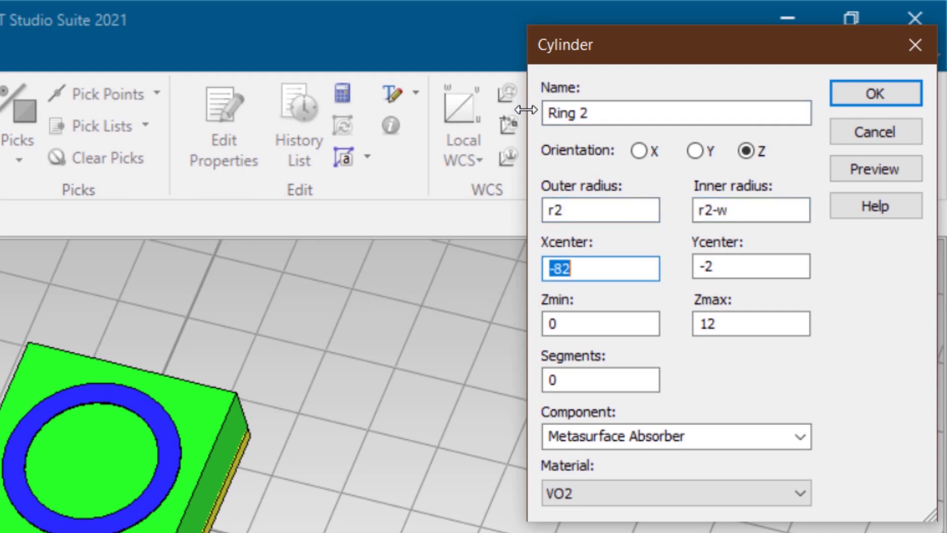
Centre Ring 2 at X 0 and Y 0, with Zmin t_Au+h and Zmax t_Au+h+t_VO2.
type("0")
key("Tab")
type("0")
key("Tab")
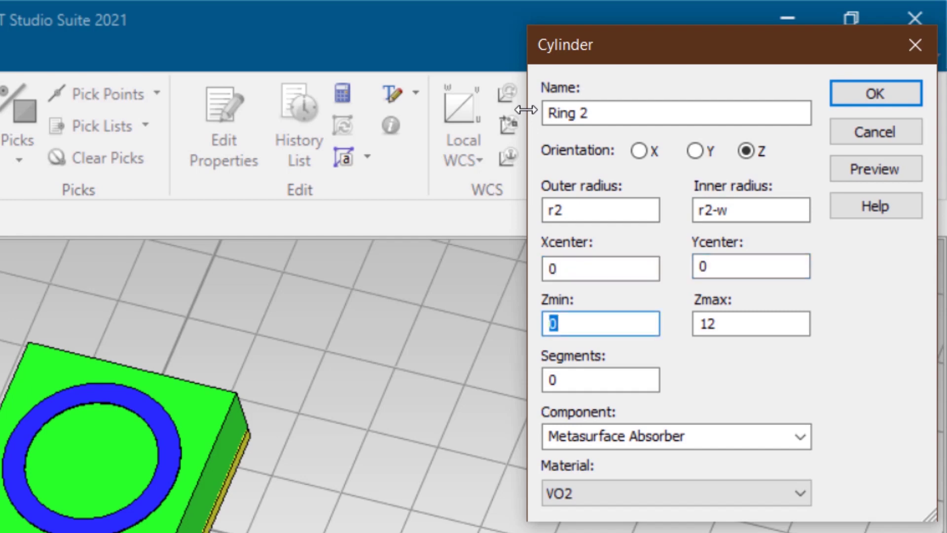
type("t_Au+h")
key("Tab")
type("t_Au+h+")
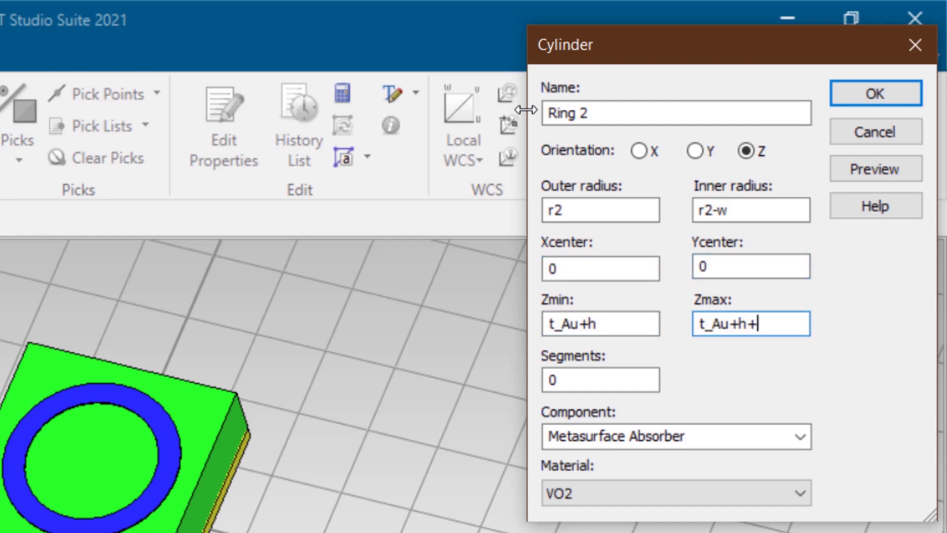
type("t_VO2")
Assign VO2 as Ring 2's material, preview the ring on the substrate and create it.
left_click(697, 493)
left_click(700, 531)
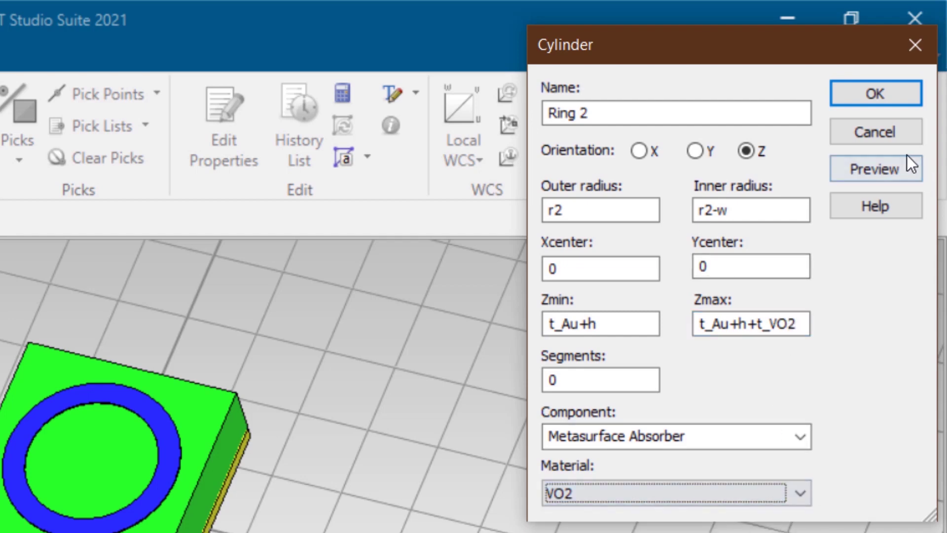
left_click(899, 167)
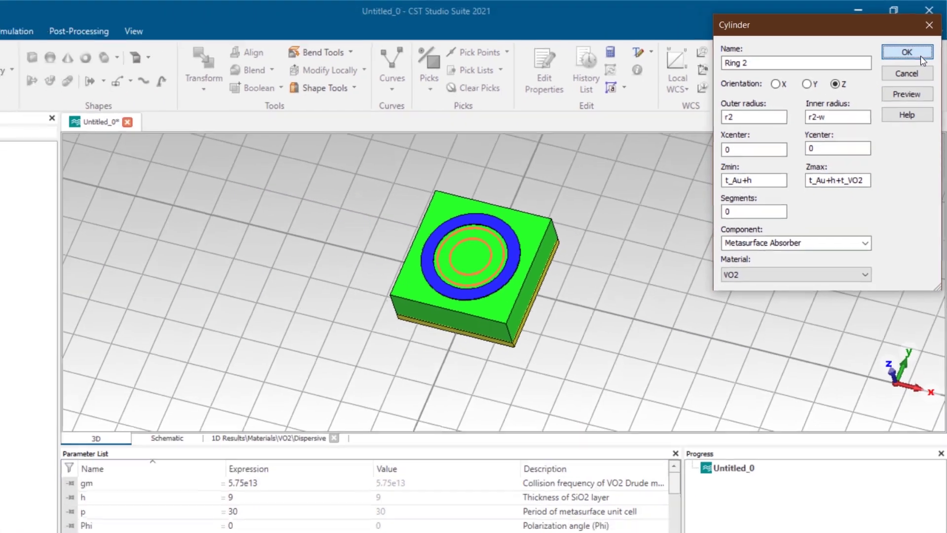
left_click(876, 94)
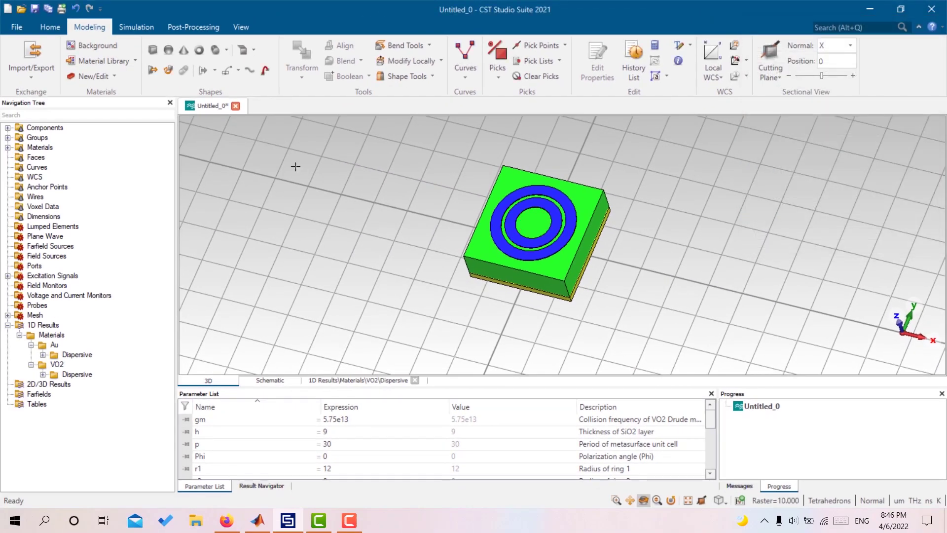
Draw a hollow cylinder beside the substrate, about 18 µm outer and 6 µm inner radius and 8 µm high, and name it Ring 3.
left_click(215, 50)
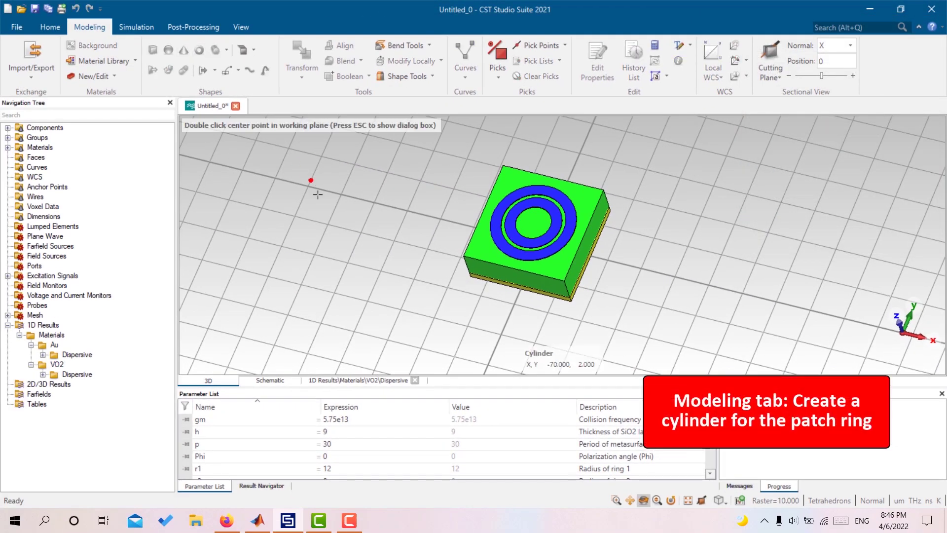
double_click(333, 219)
double_click(374, 254)
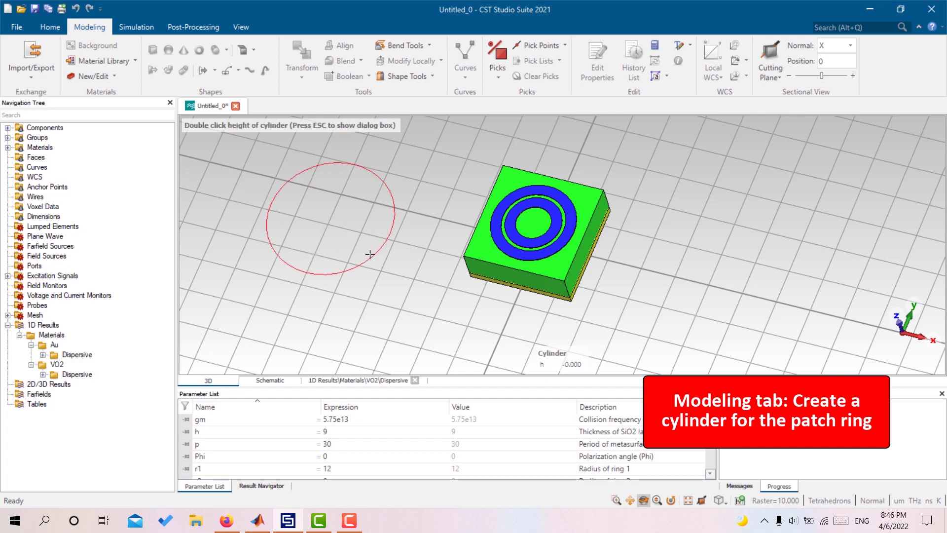
double_click(329, 227)
double_click(327, 219)
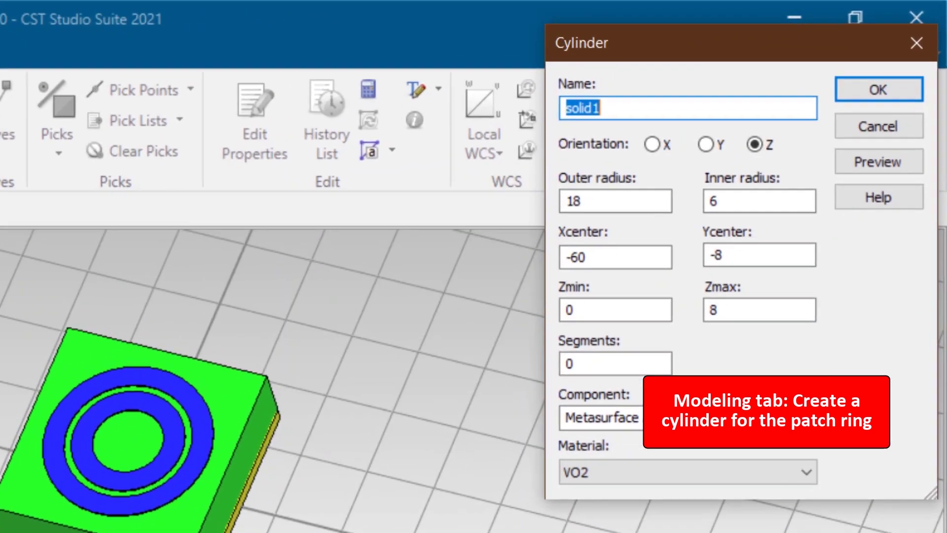
type("Ring 3")
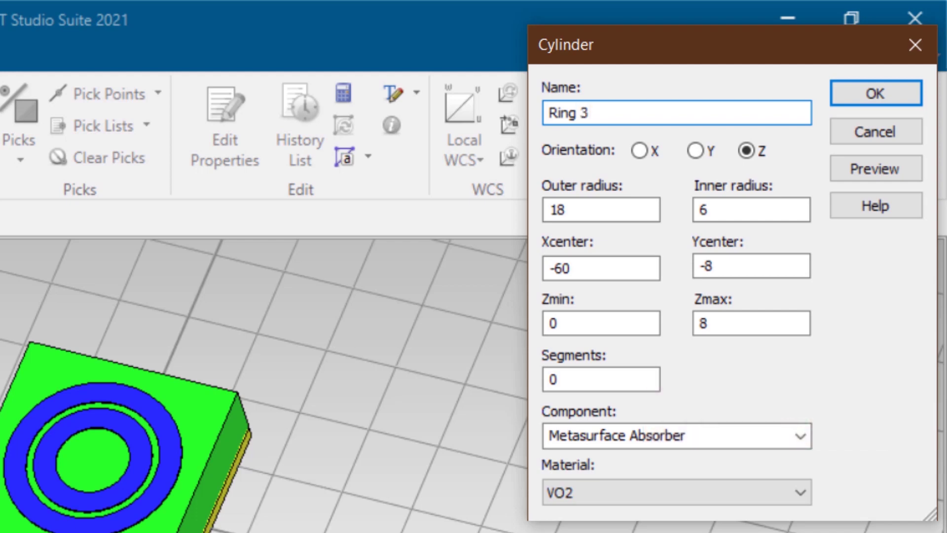
Set Ring 3's outer radius to r3 and its inner radius to r3-w.
key("Tab")
key("Tab")
type("r3")
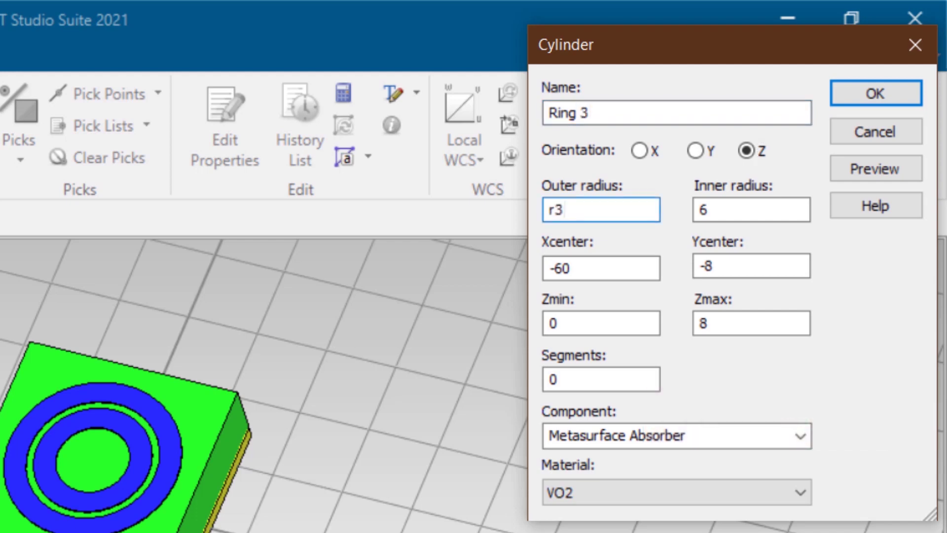
key("Tab")
type("r3-w")
key("Tab")
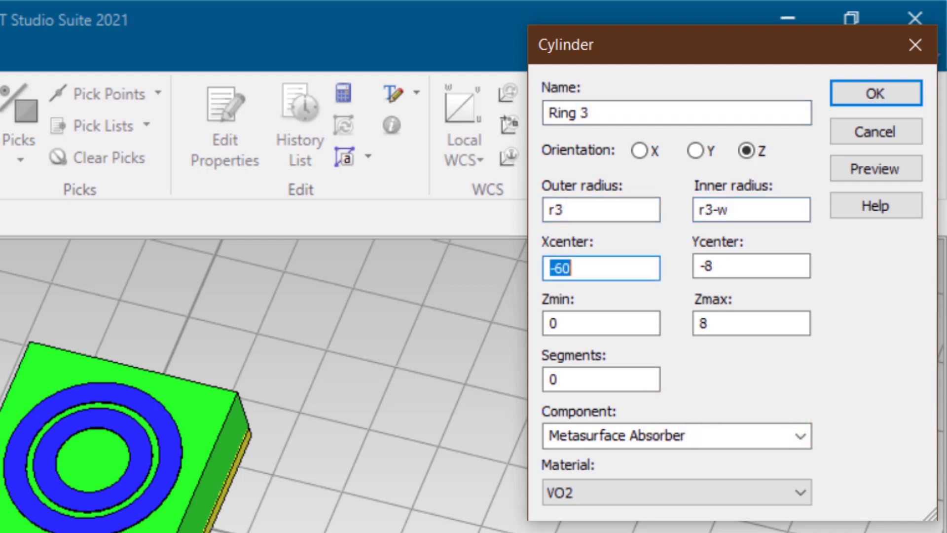
Centre Ring 3 at X 0 and Y 0 with Zmin t_Au+h and Zmax t_Au+h+t_VO2, and create it.
type("0")
key("Tab")
type("0")
key("Tab")
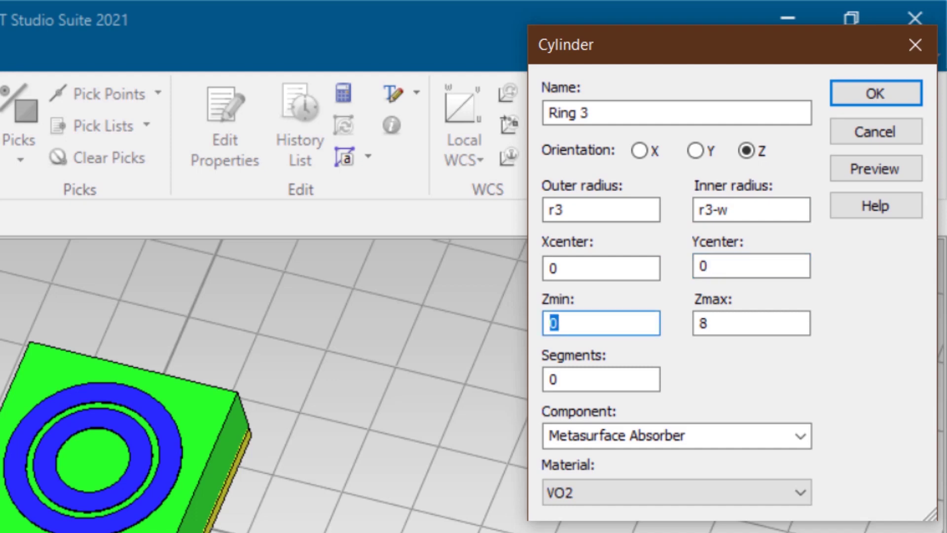
type("t_Au+h")
key("Tab")
type("t_Au+h")
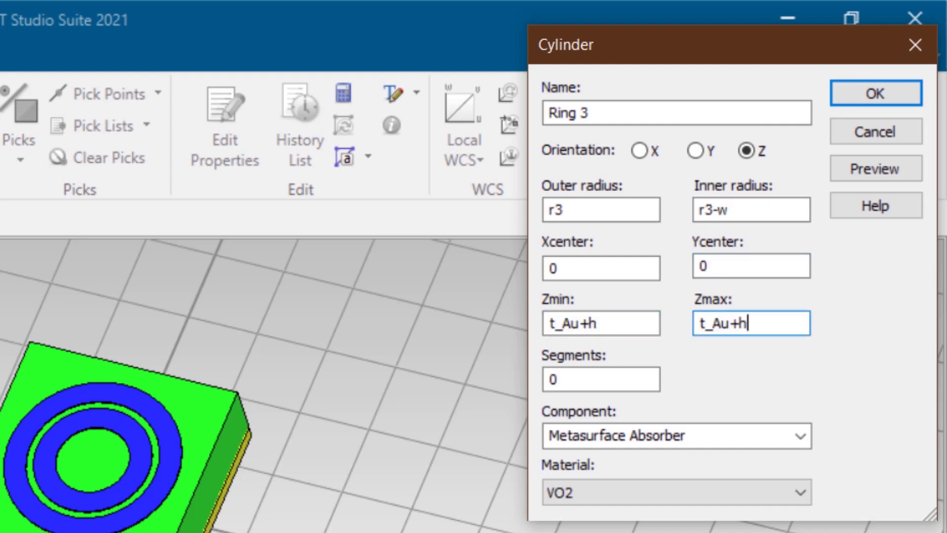
type("+t_VO2")
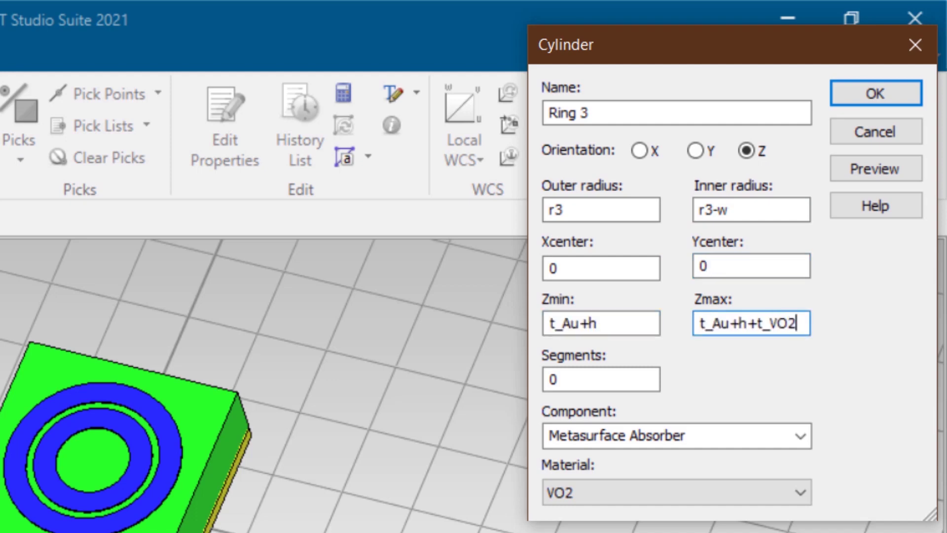
left_click(907, 88)
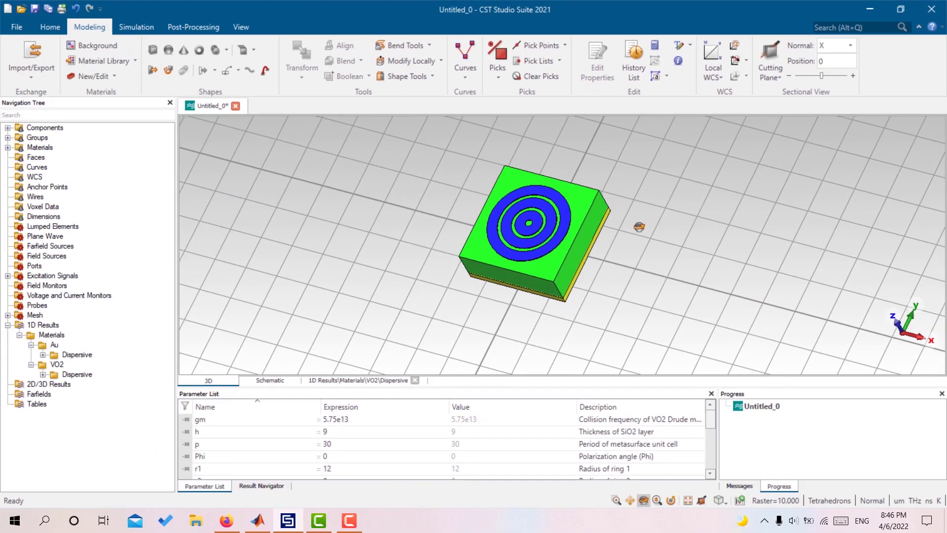
Check that the simulation background uses the Normal material type and accept its properties.
left_click_drag(610, 245, 667, 274)
left_click_drag(696, 245, 698, 245)
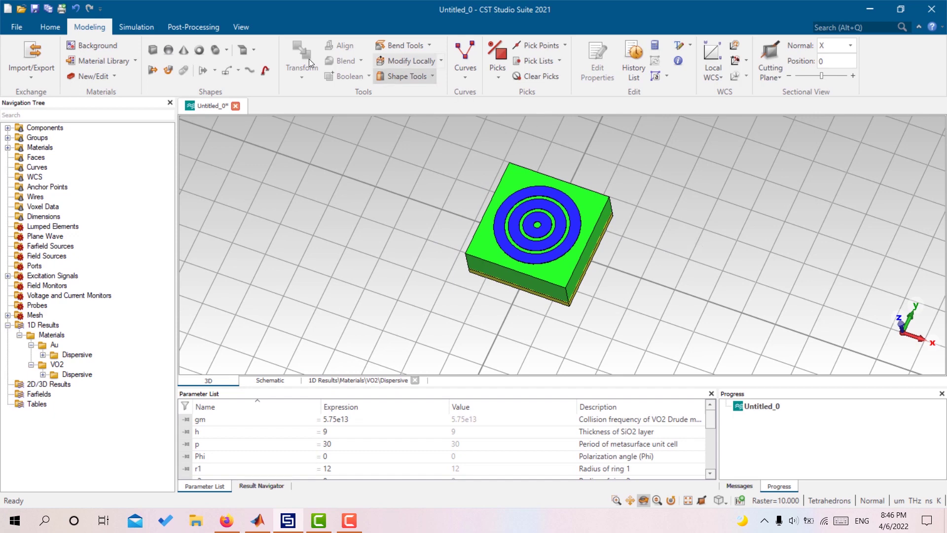
left_click(51, 28)
left_click(138, 26)
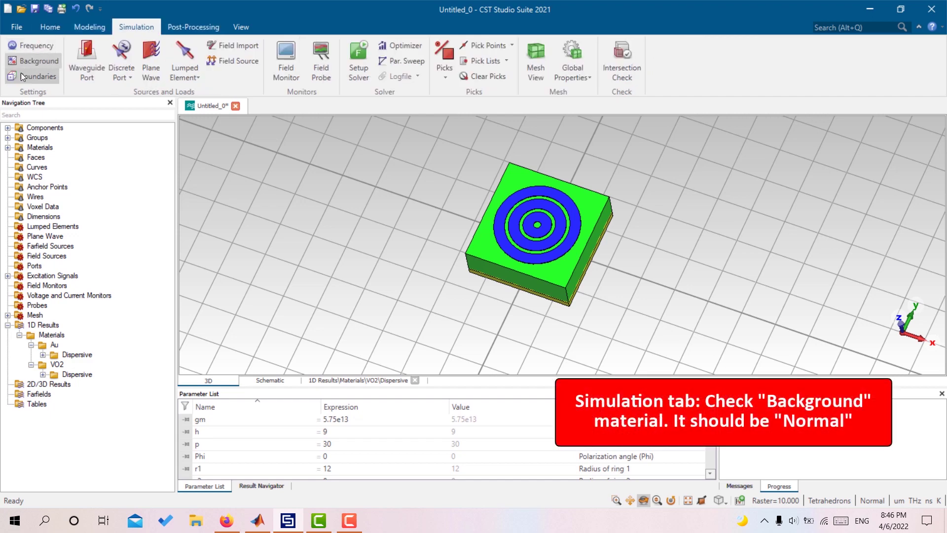
left_click(31, 61)
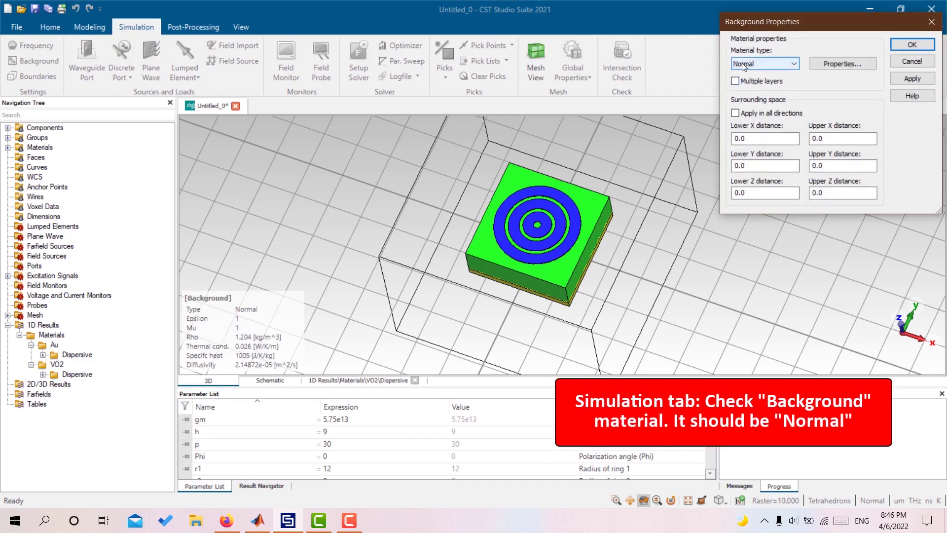
left_click(911, 45)
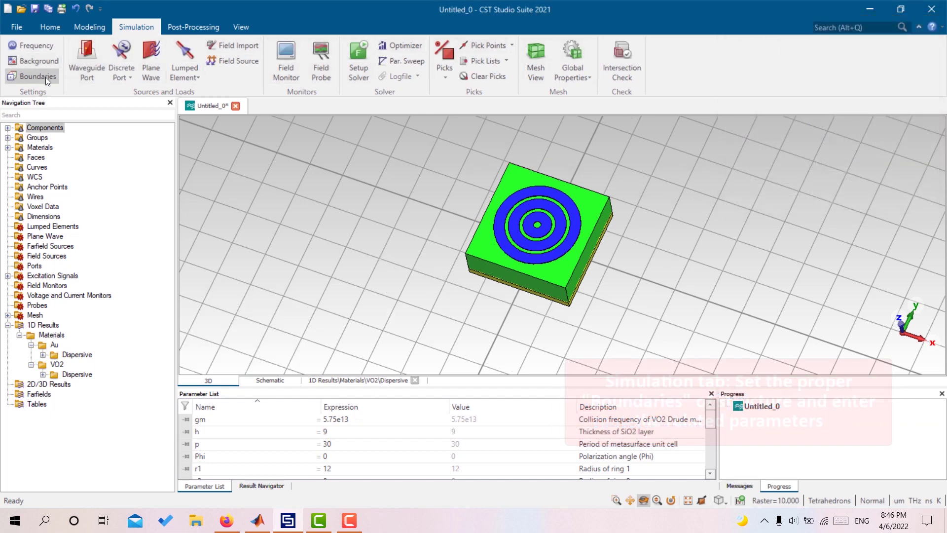
Set the X and Y boundary conditions of the structure to unit cell.
left_click(32, 77)
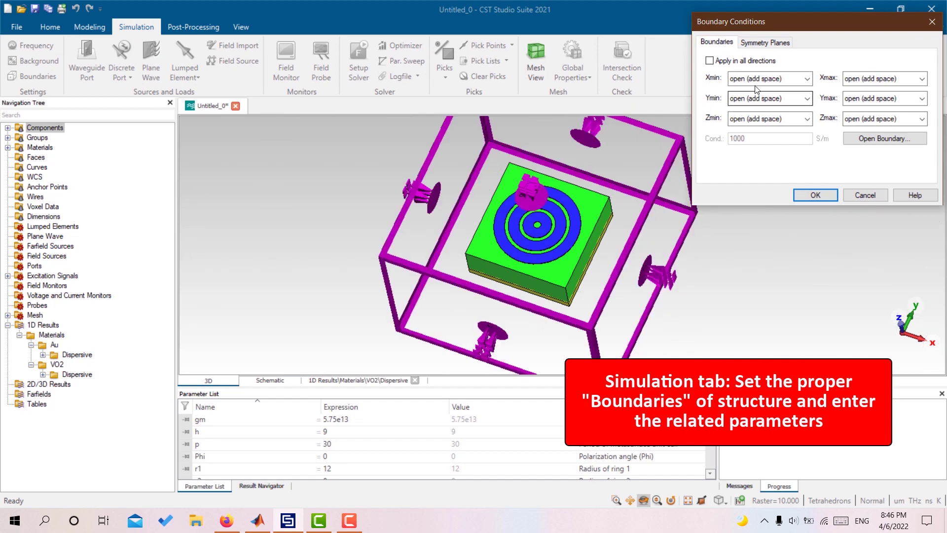
left_click_drag(709, 235, 795, 199)
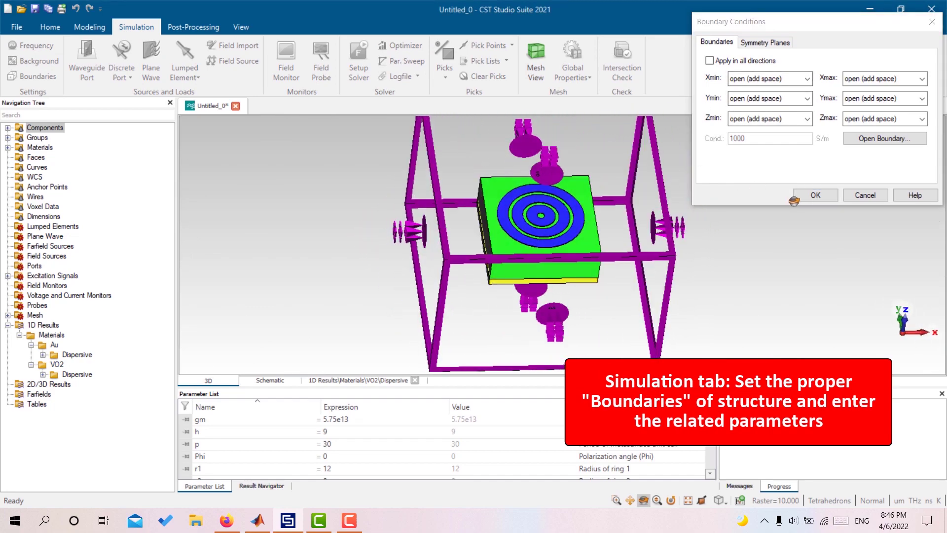
left_click(806, 78)
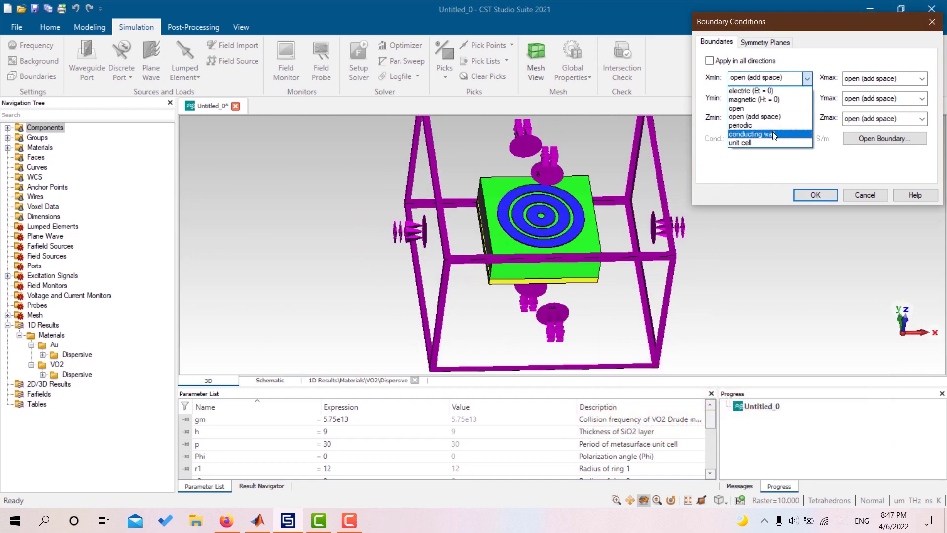
left_click(772, 148)
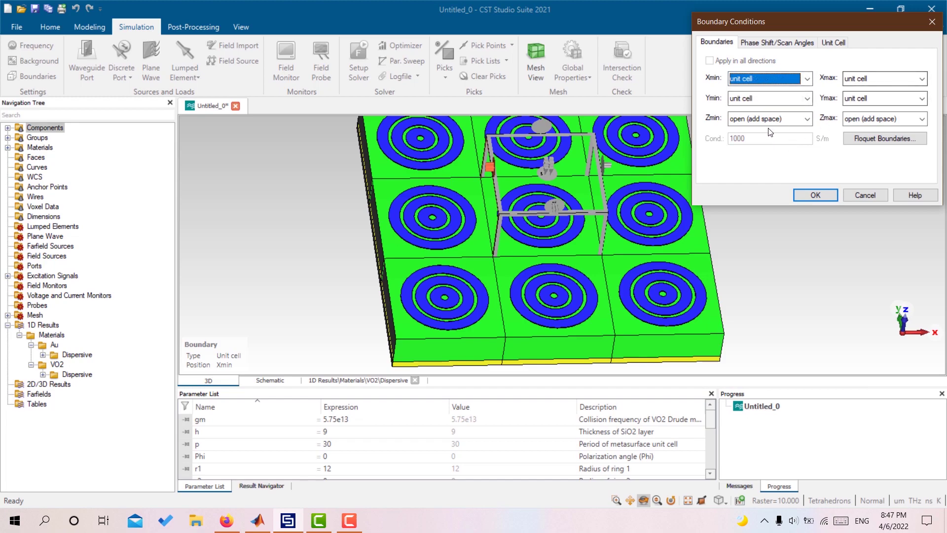
Set the Zmin boundary behind the gold ground plane to electric (Et = 0).
left_click(488, 271)
left_click_drag(489, 270, 745, 236)
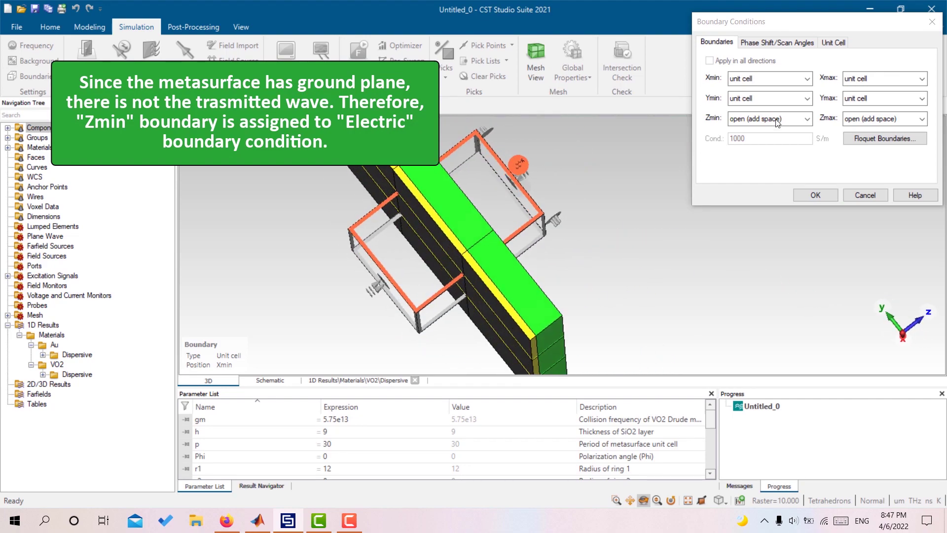
left_click(778, 119)
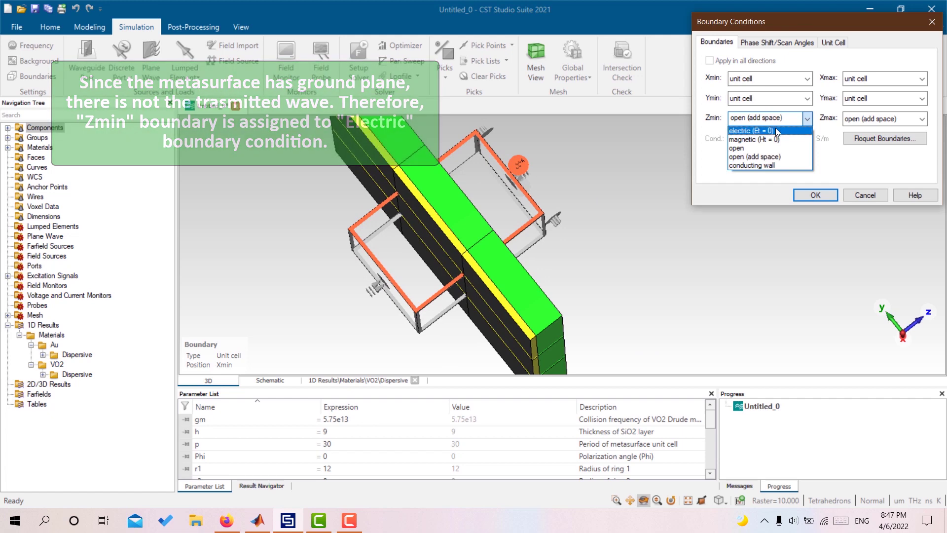
left_click(775, 130)
Set the scan angle direction of the unit cell boundaries to Inward.
mouse_move(582, 247)
left_mouse_down()
mouse_move(546, 269)
mouse_move(397, 300)
left_mouse_up()
middle_click_drag(597, 131, 501, 203)
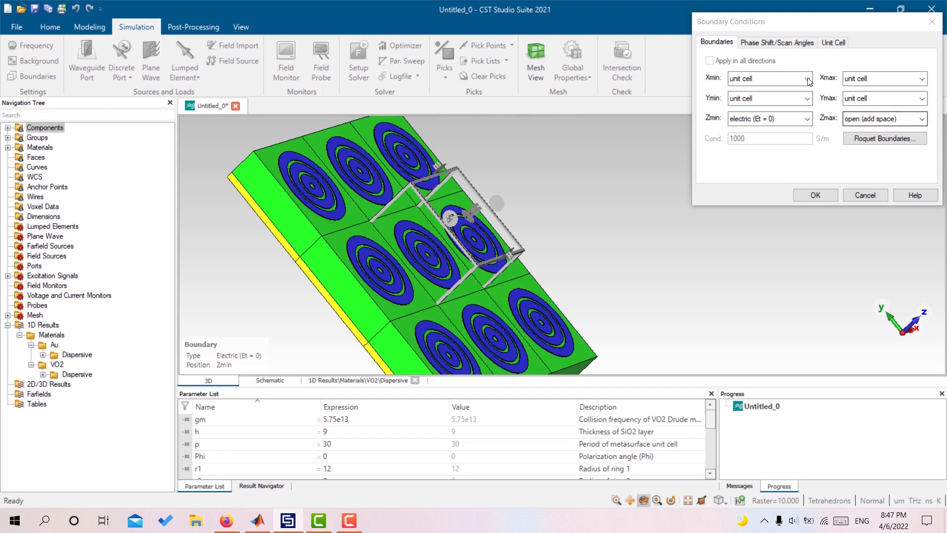
left_click(776, 44)
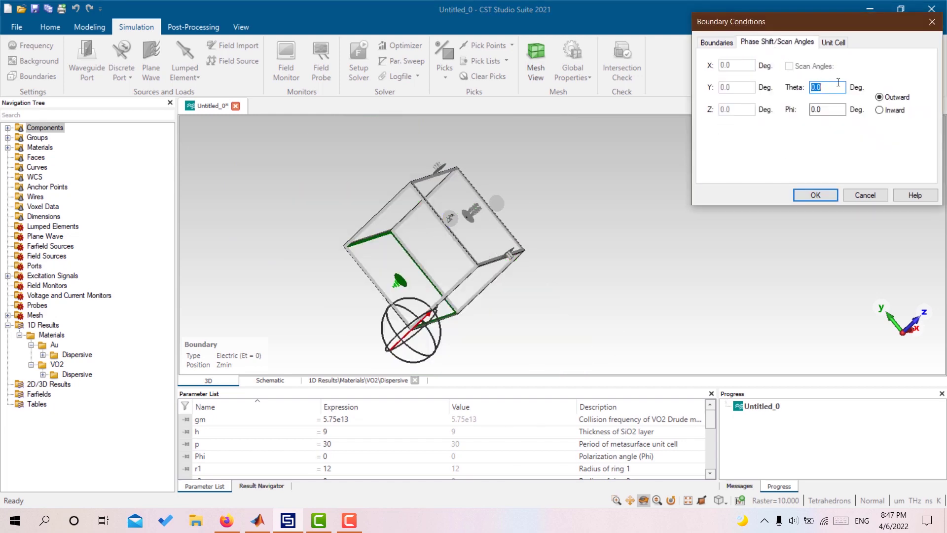
scroll(450, 280, "up", 4)
mouse_move(445, 282)
left_mouse_down()
mouse_move(441, 262)
mouse_move(485, 186)
mouse_move(450, 263)
left_mouse_up()
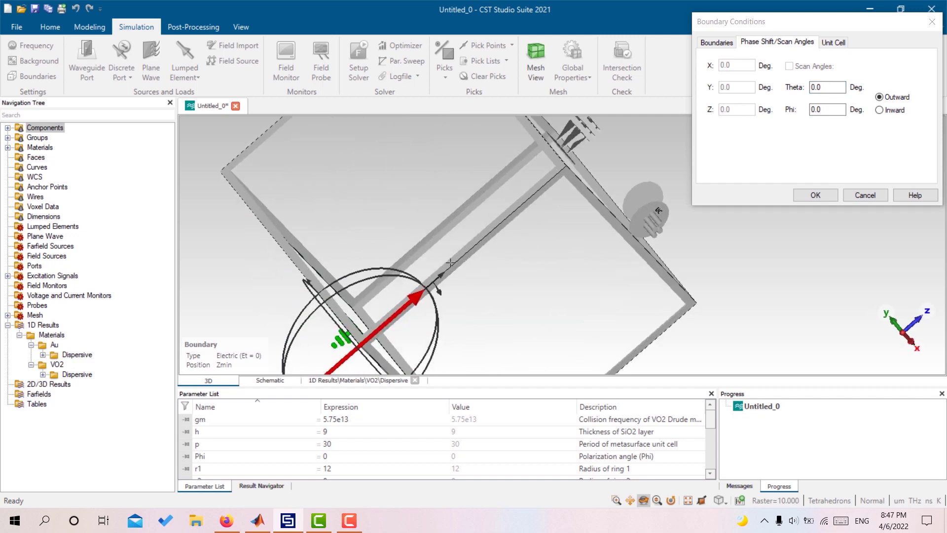
left_click(891, 110)
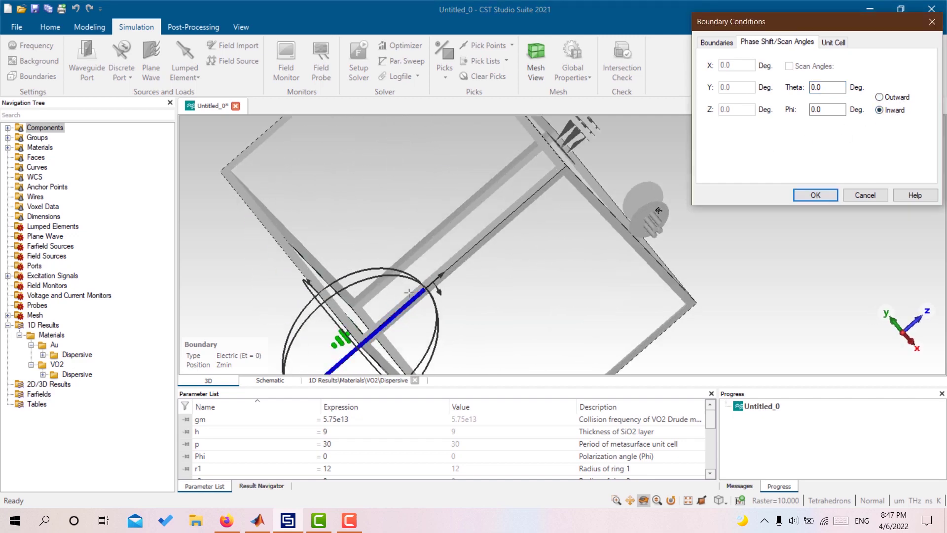
Set the boundary scan angles to the parameters Theta and Phi.
mouse_move(412, 273)
left_mouse_down()
mouse_move(448, 186)
mouse_move(390, 265)
left_mouse_up()
scroll(391, 264, "down", 4)
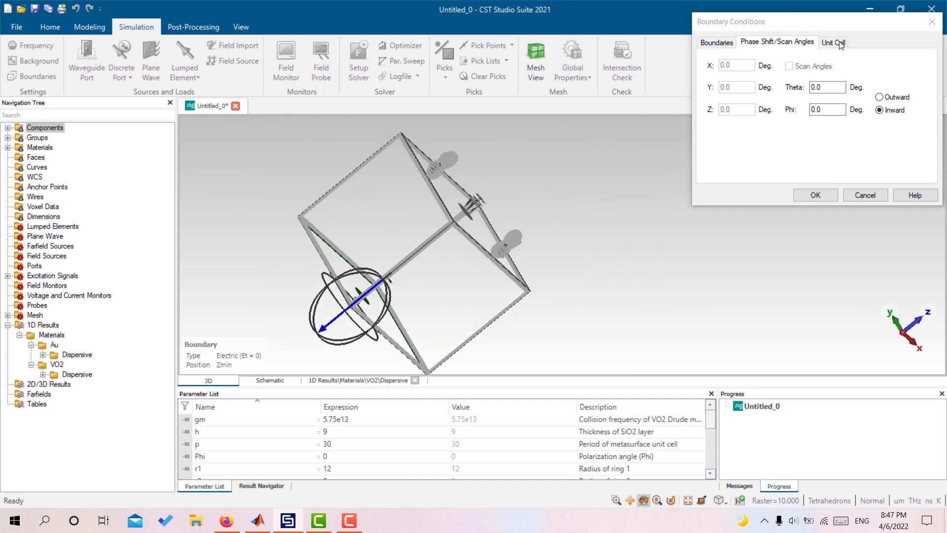
left_click(839, 85)
type("Theta")
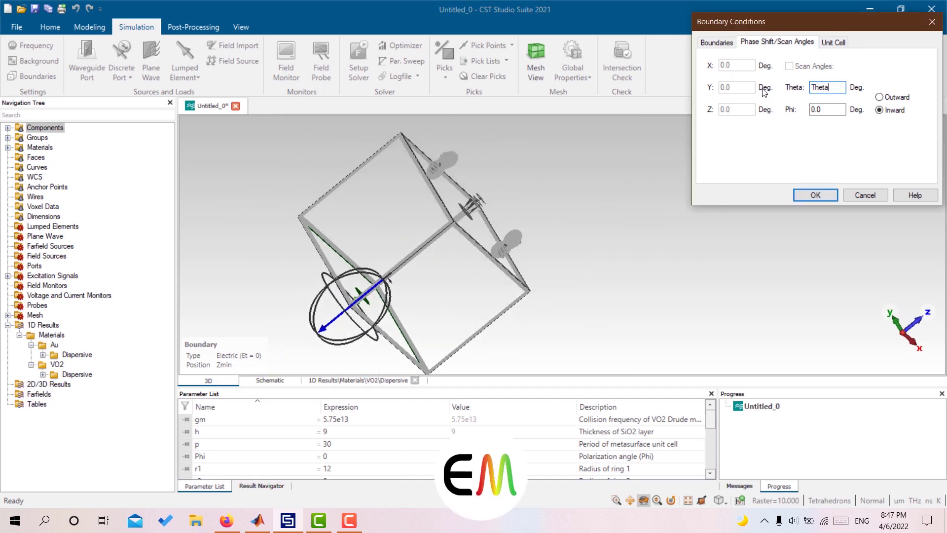
key("Tab")
type("Phi")
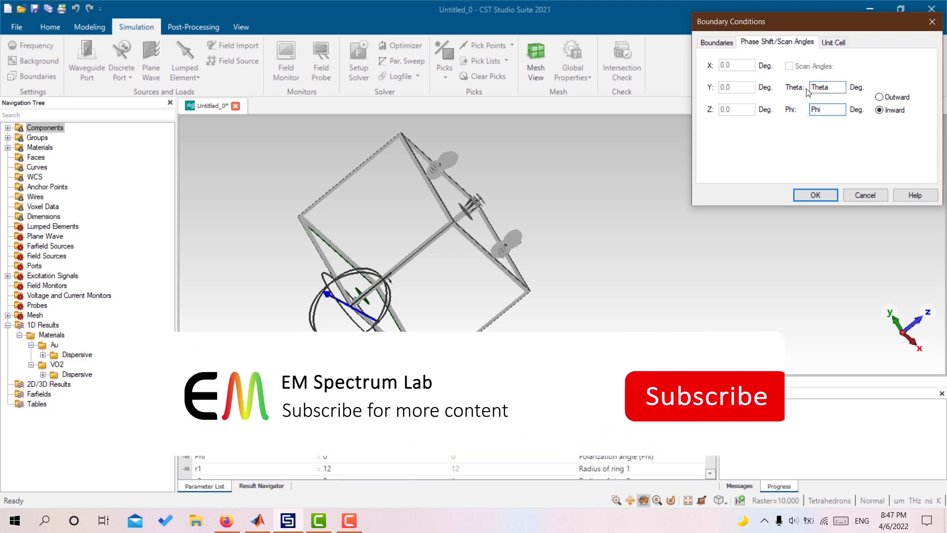
Review the unit cell periodicity and scan angle settings, and apply the boundary conditions.
left_click(833, 42)
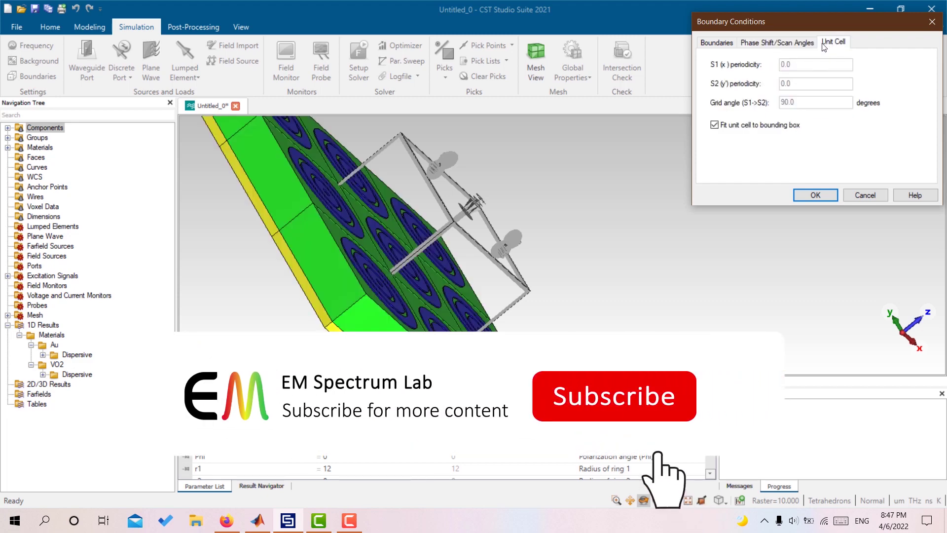
left_click(785, 44)
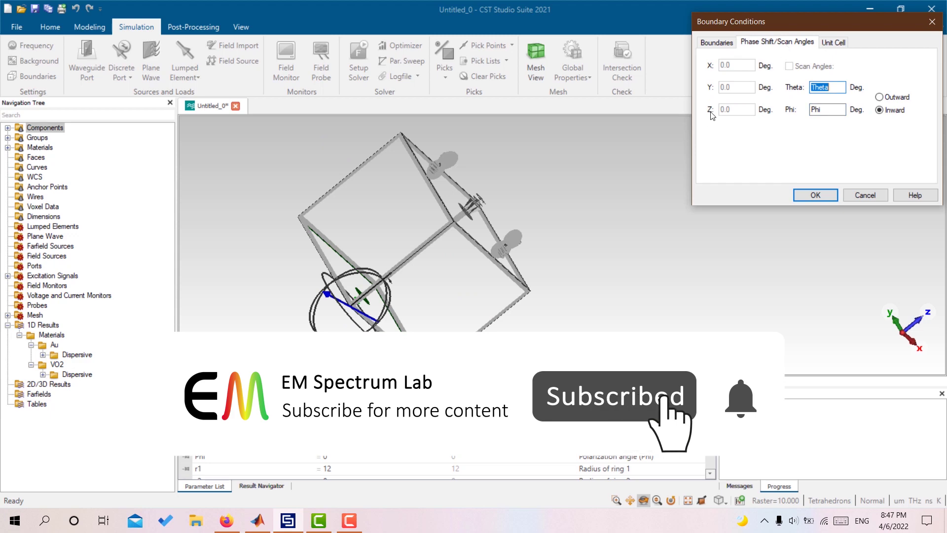
left_click(715, 42)
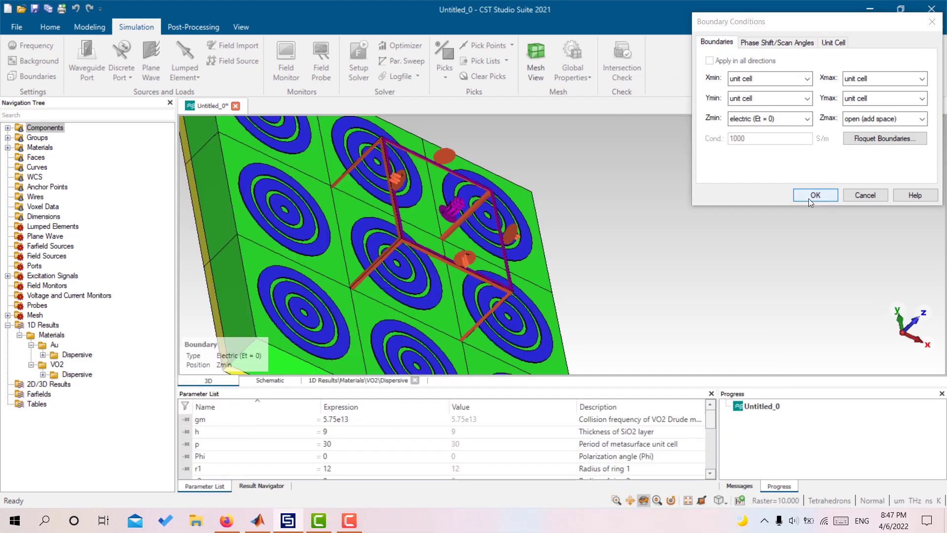
left_click(809, 198)
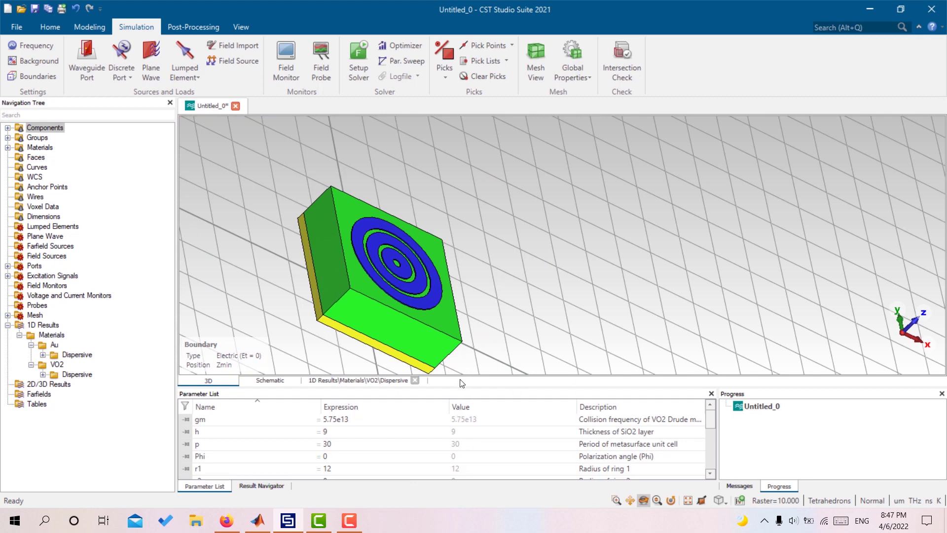
Set the incident angle parameter Theta to 0 and update the model parametrically.
left_click_drag(467, 387, 468, 252)
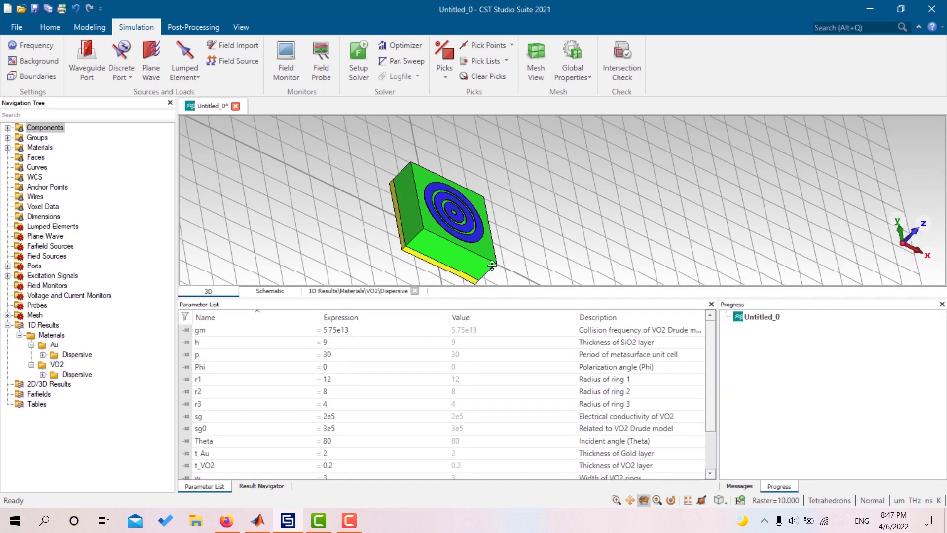
double_click(332, 396)
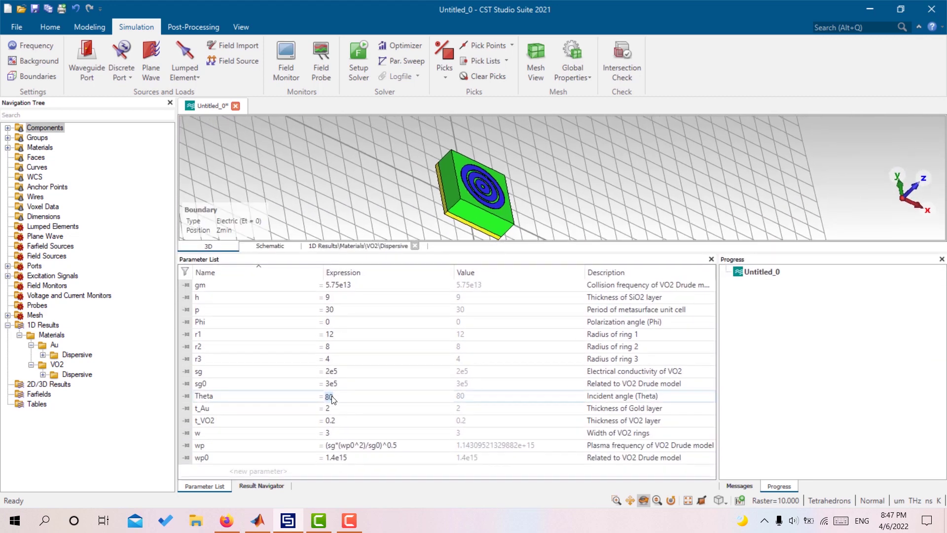
type("0")
key("Return")
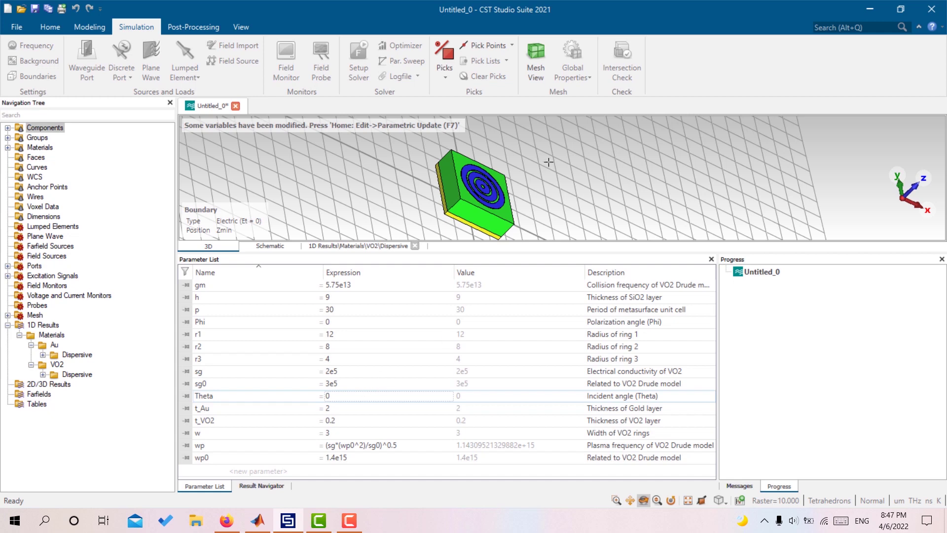
key("F7")
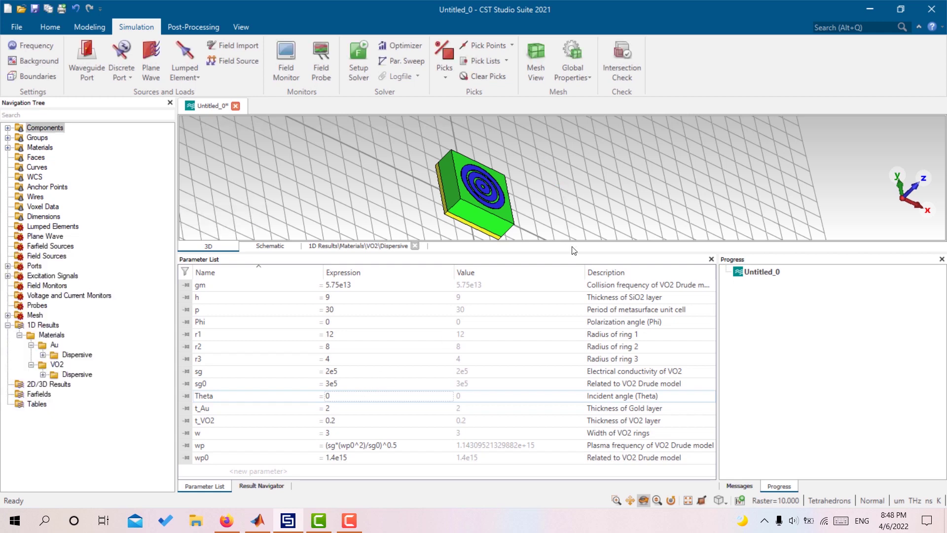
left_click_drag(573, 253, 562, 384)
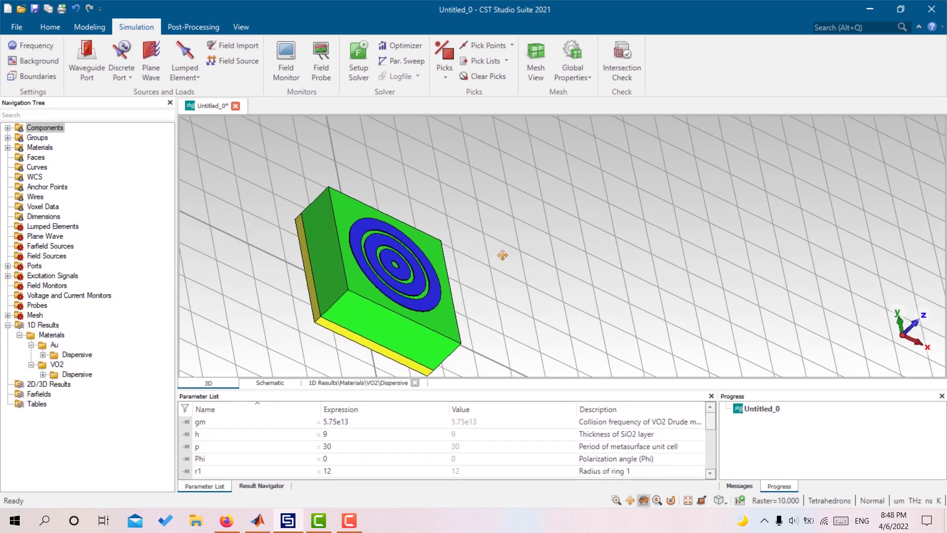
Select the Zmax port and show the bounding box to inspect the port's position.
middle_click_drag(503, 255, 657, 217)
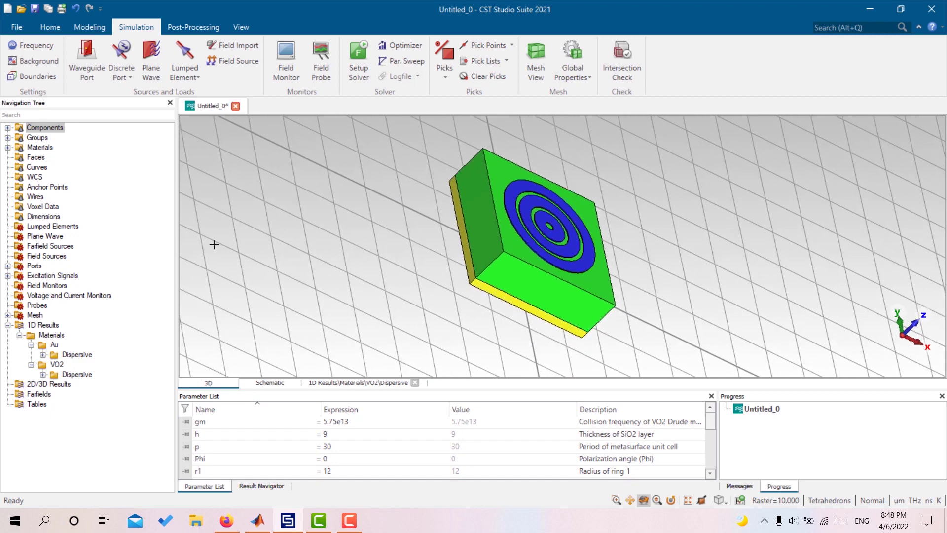
left_click(8, 266)
left_click(51, 275)
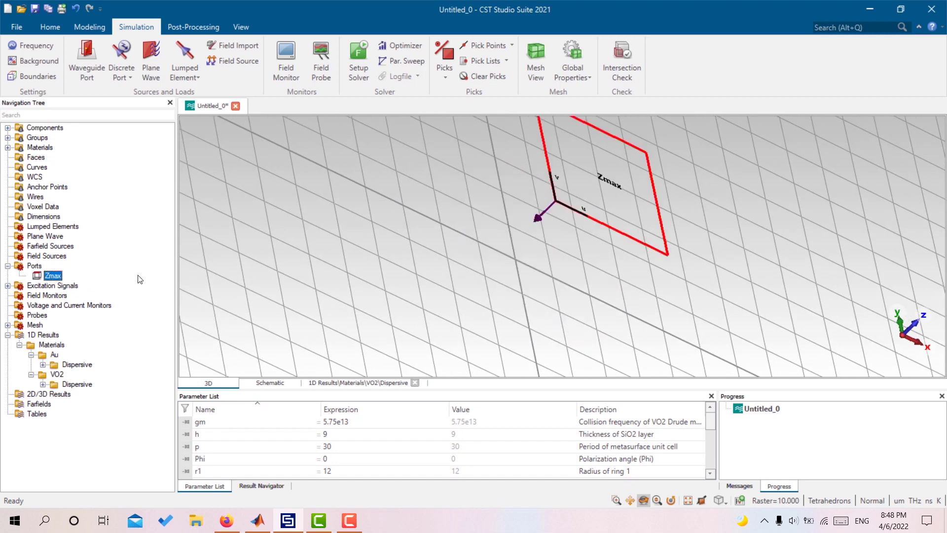
left_click(241, 29)
left_click(230, 63)
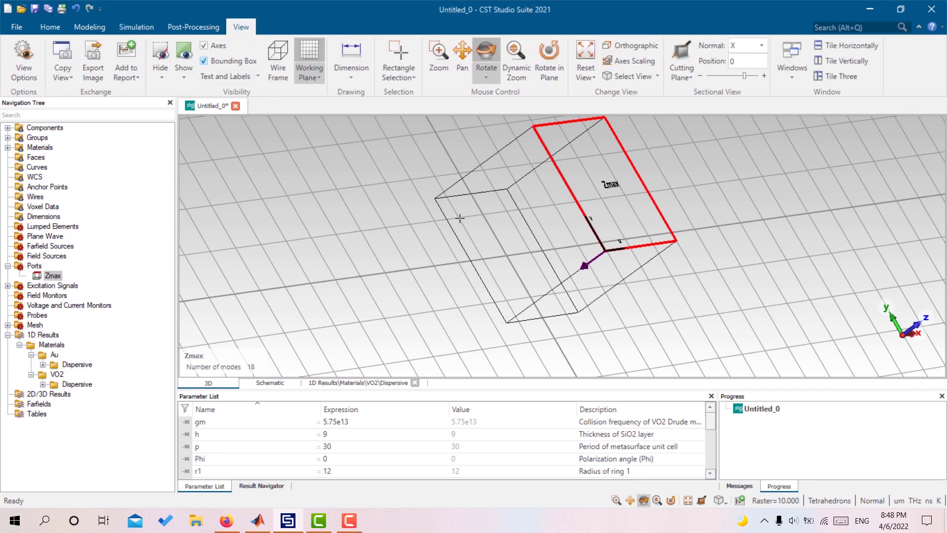
left_click_drag(477, 234, 432, 228)
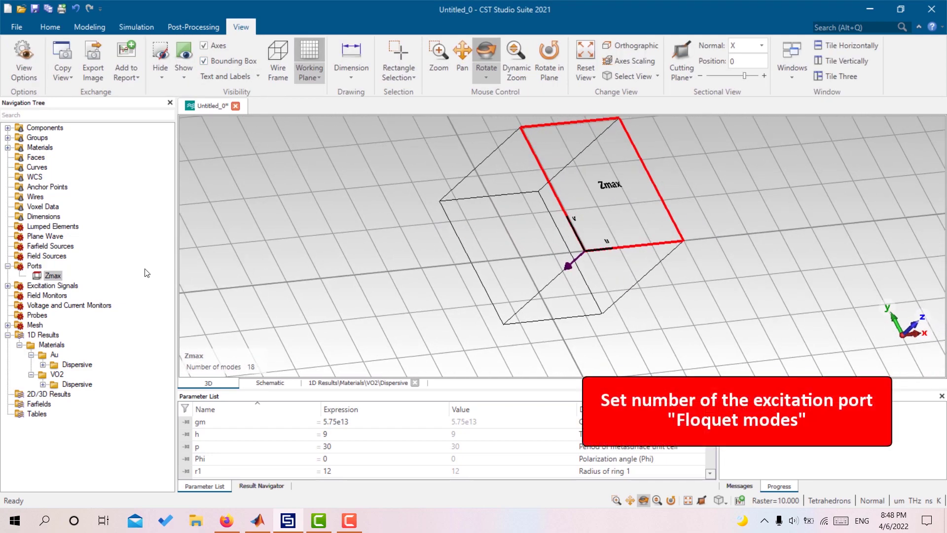
Set the Zmax port to 1 Floquet mode, checking the mode details, and redisplay the full unit cell structure.
double_click(52, 275)
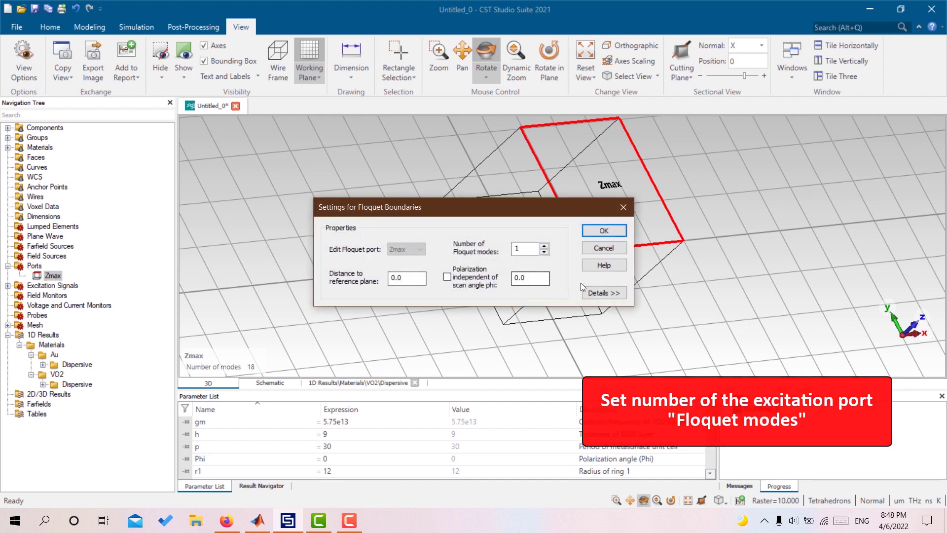
left_click(595, 292)
left_click_drag(558, 197, 560, 179)
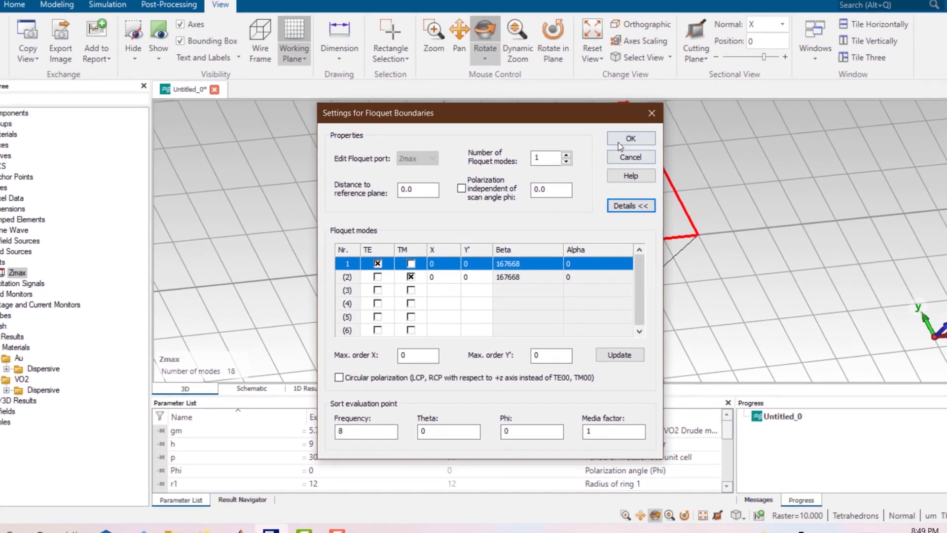
left_click(689, 60)
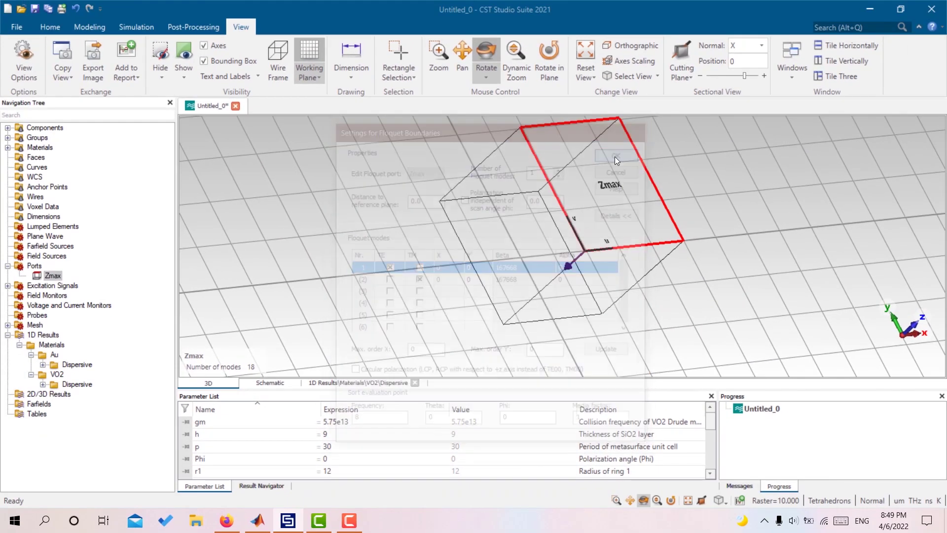
left_click_drag(439, 260, 559, 266)
left_click_drag(497, 257, 437, 255)
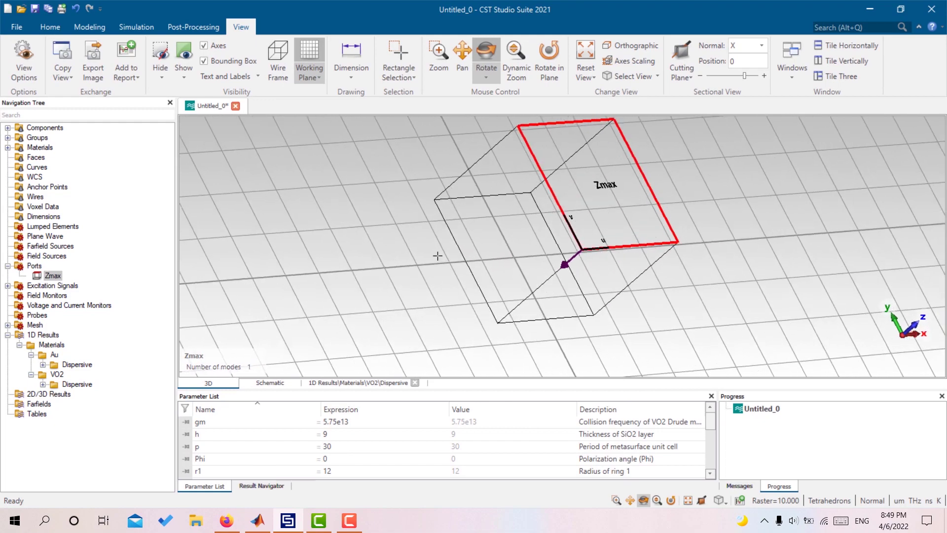
left_click(53, 129)
left_click_drag(493, 267, 341, 252)
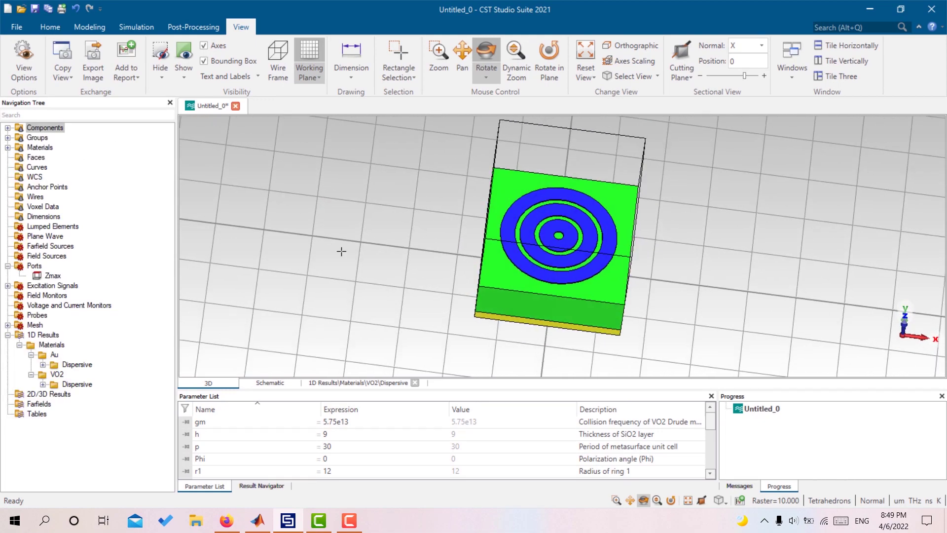
Add an E-field monitor at 5.19 THz, replacing the existing monitor of the same name.
left_click(133, 28)
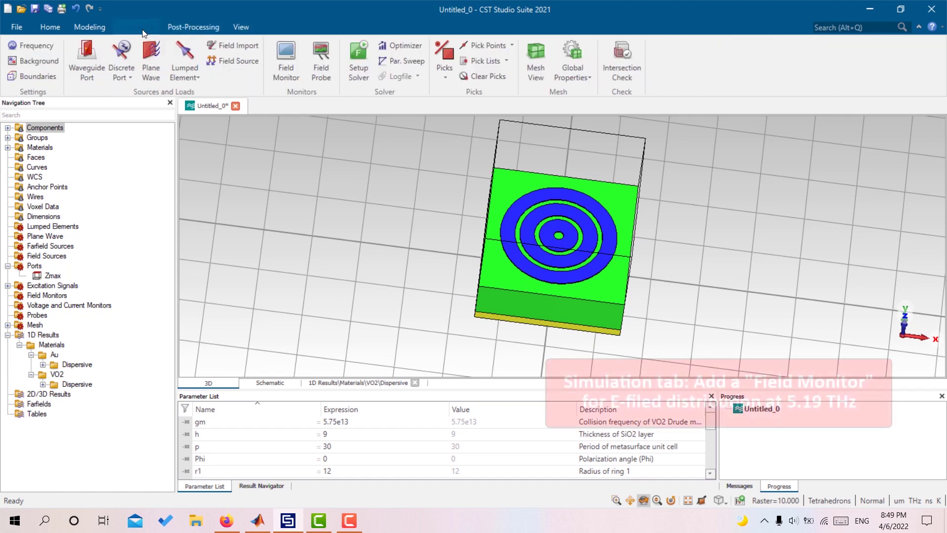
left_click(288, 68)
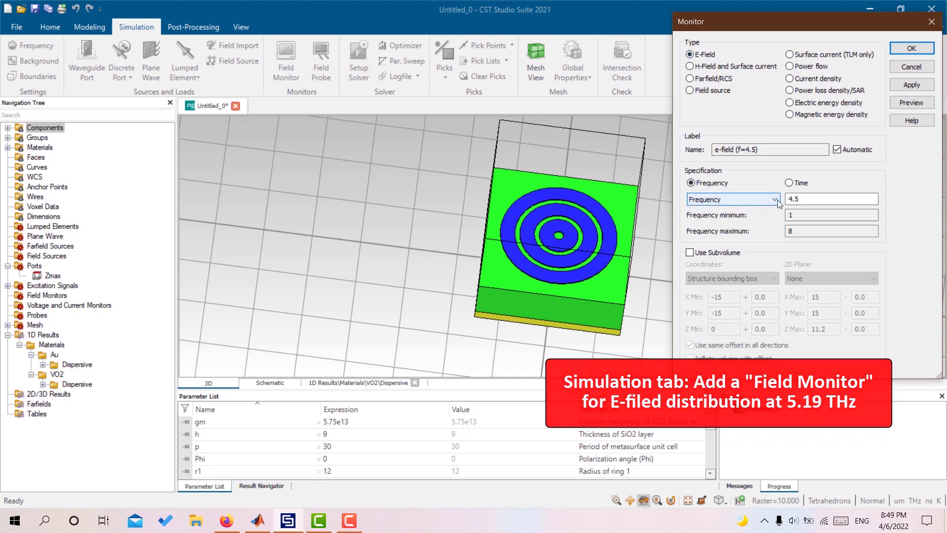
double_click(794, 199)
type("5.19")
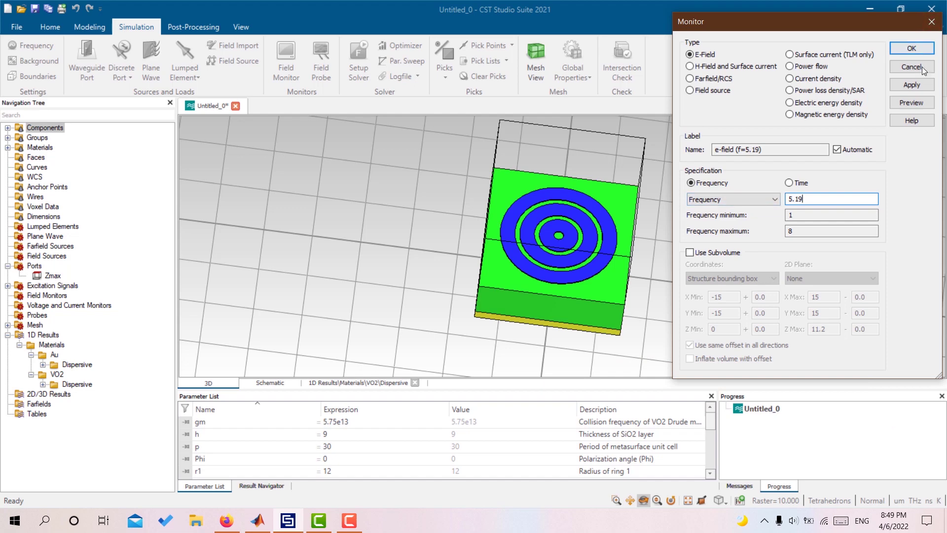
left_click(911, 84)
left_click(914, 50)
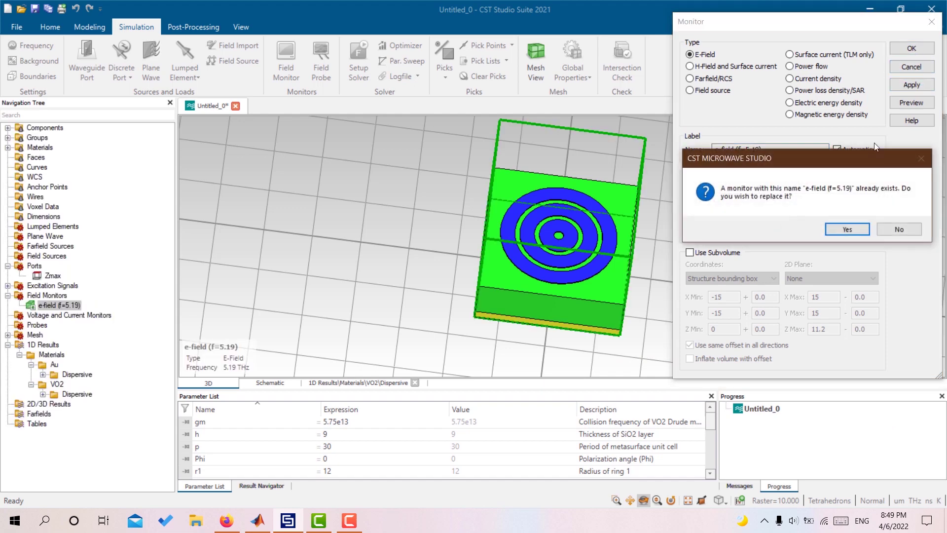
left_click(847, 229)
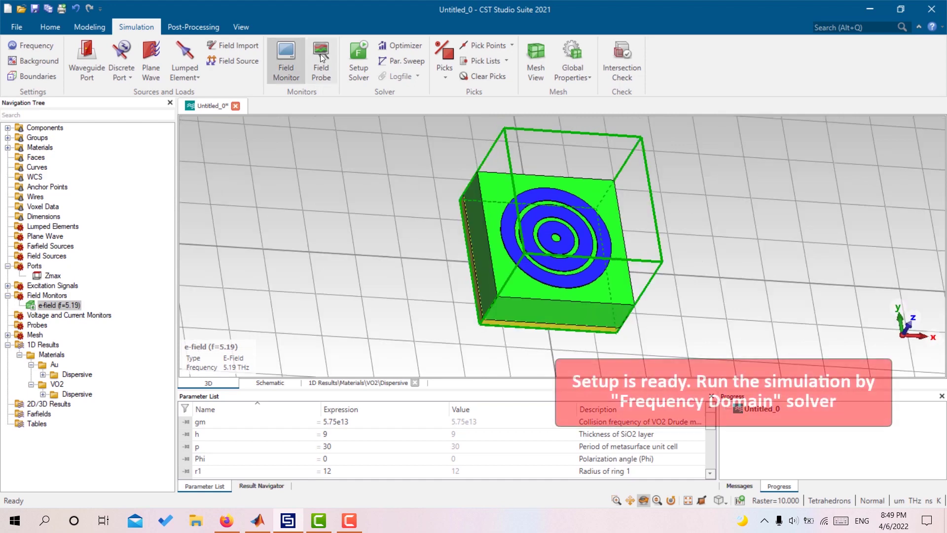
Run the simulation with the Frequency Domain solver, using the general purpose sweep and tetrahedral mesh.
left_click(359, 57)
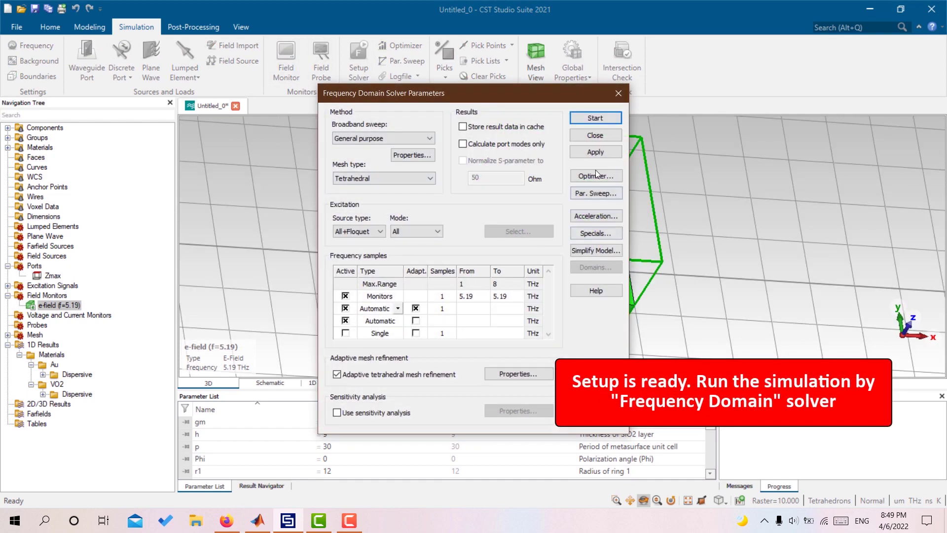
left_click(584, 119)
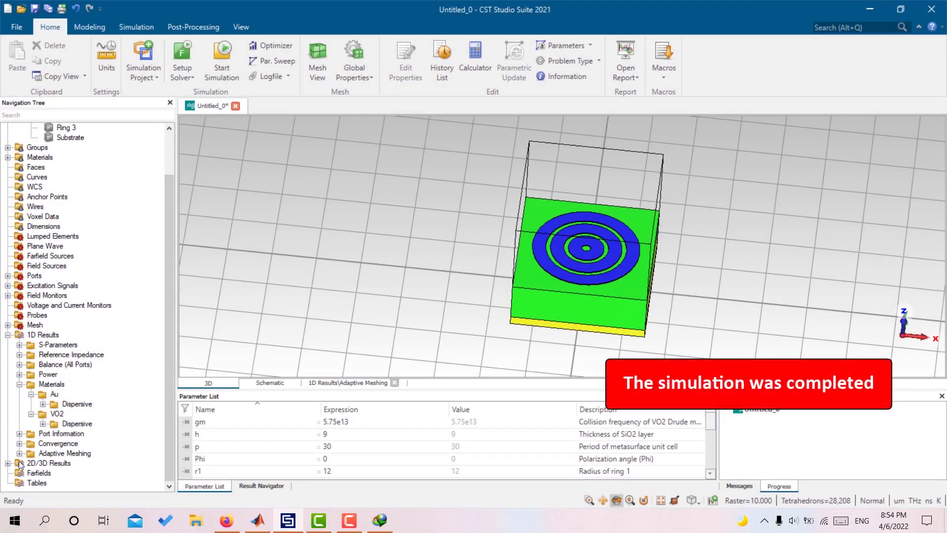
Plot the 5.19 THz E-field result for Zmax(1) and show its Abs component.
double_click(19, 465)
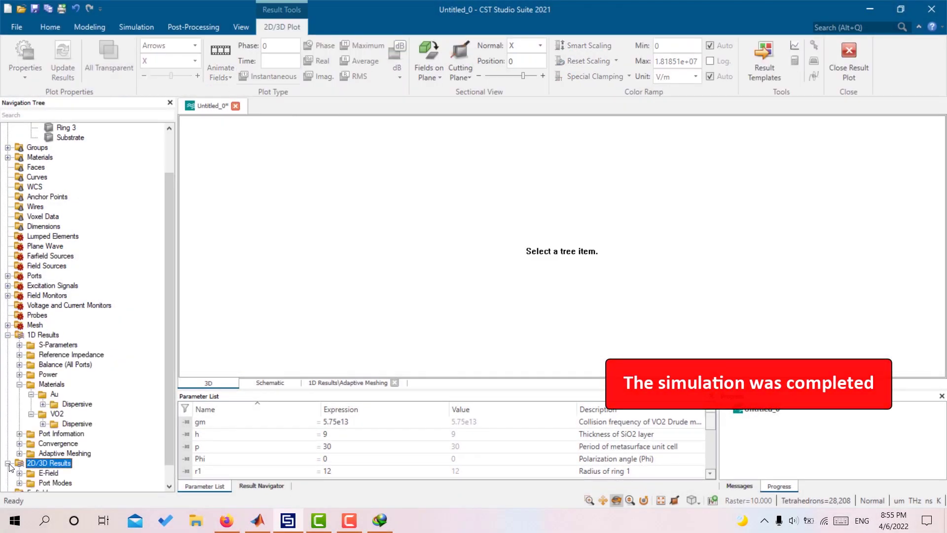
left_click(20, 472)
scroll(67, 467, "down", 1)
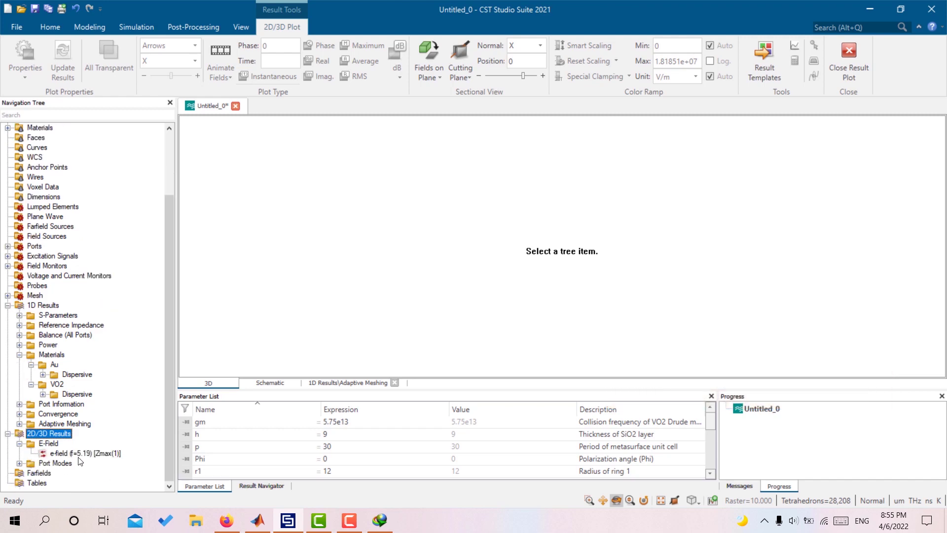
left_click(104, 453)
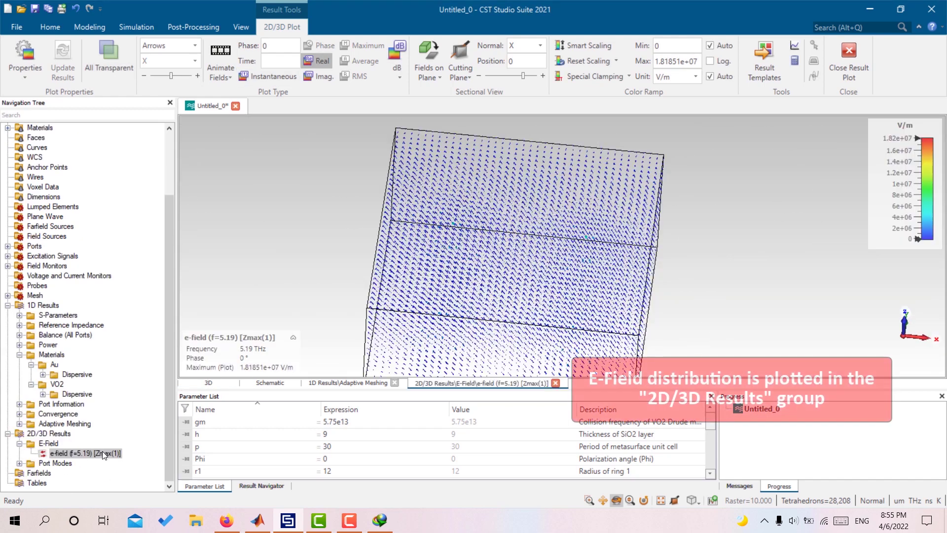
right_click(101, 454)
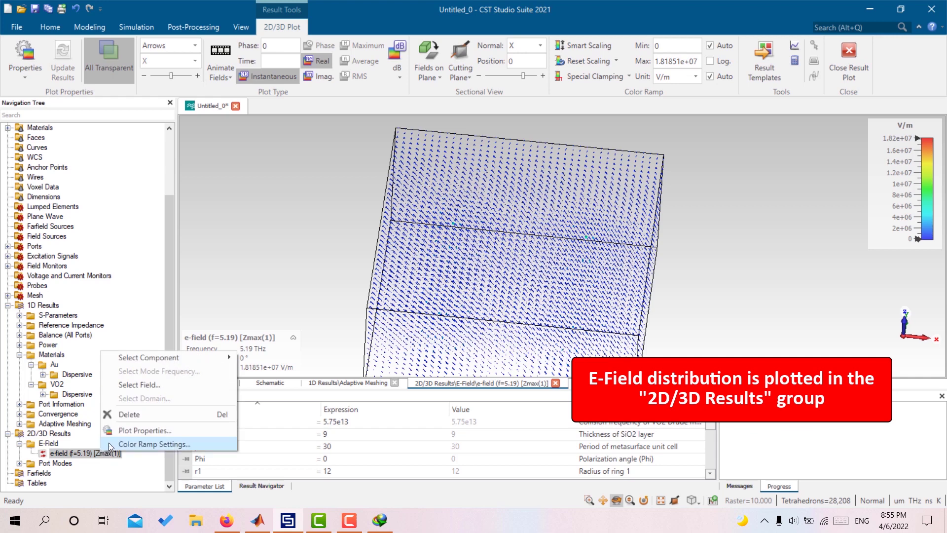
mouse_move(217, 357)
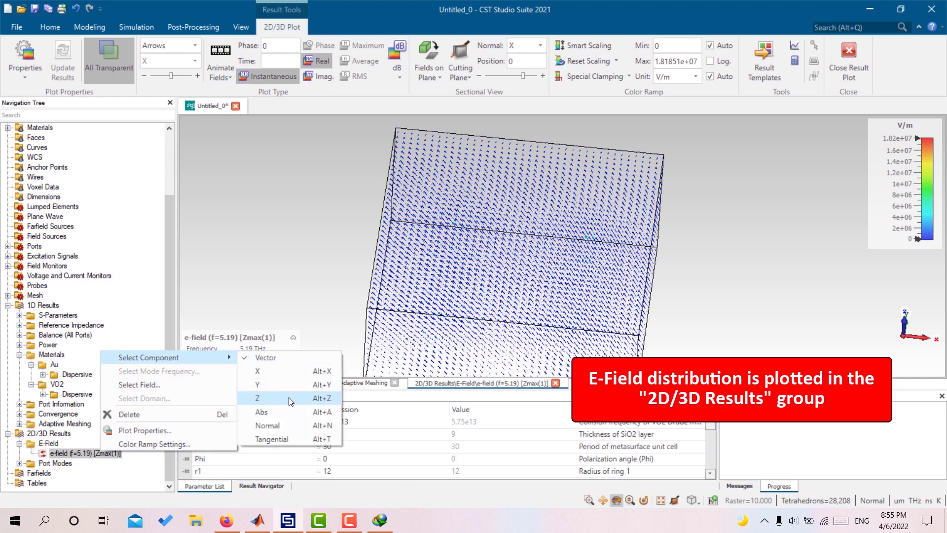
left_click(295, 418)
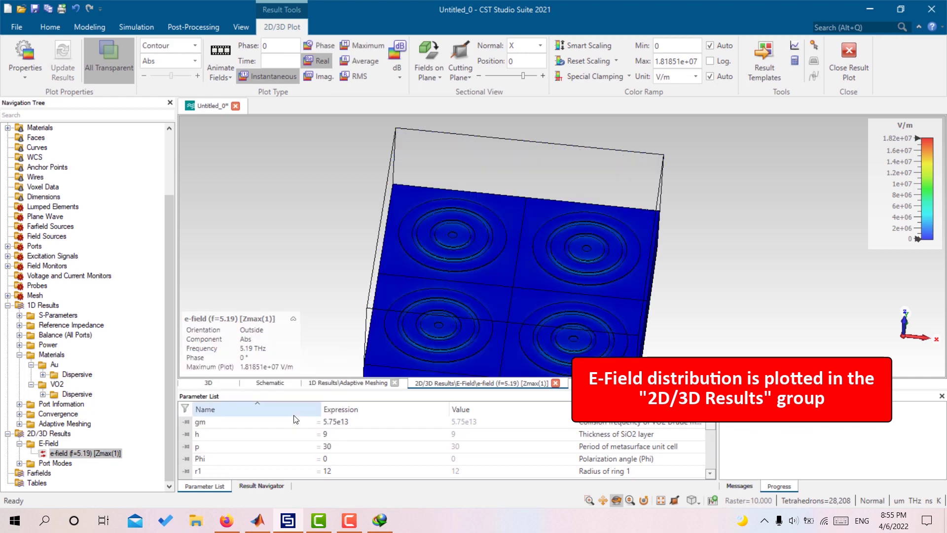
Scale the E-field contour plot in dB and set its plot attribute to Maximum.
middle_click_drag(348, 245, 359, 189)
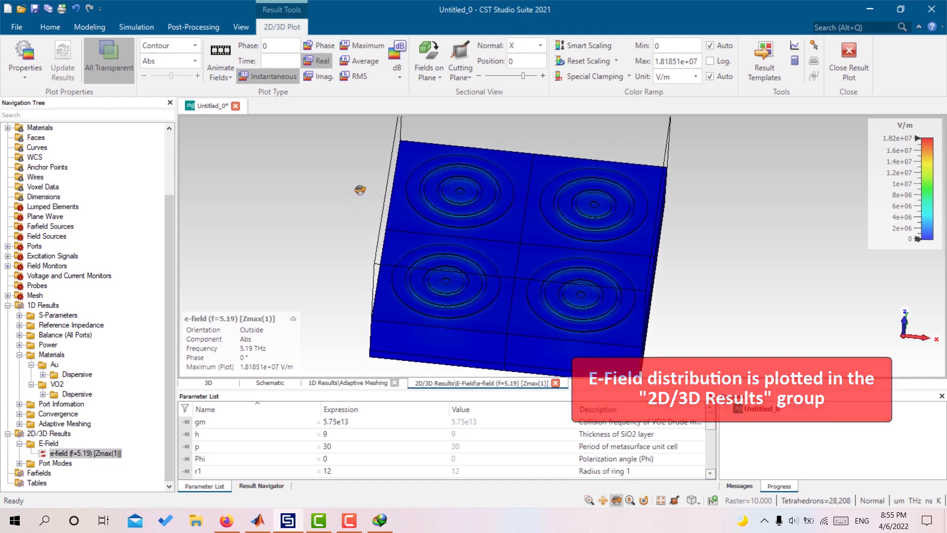
left_click_drag(360, 194, 359, 228)
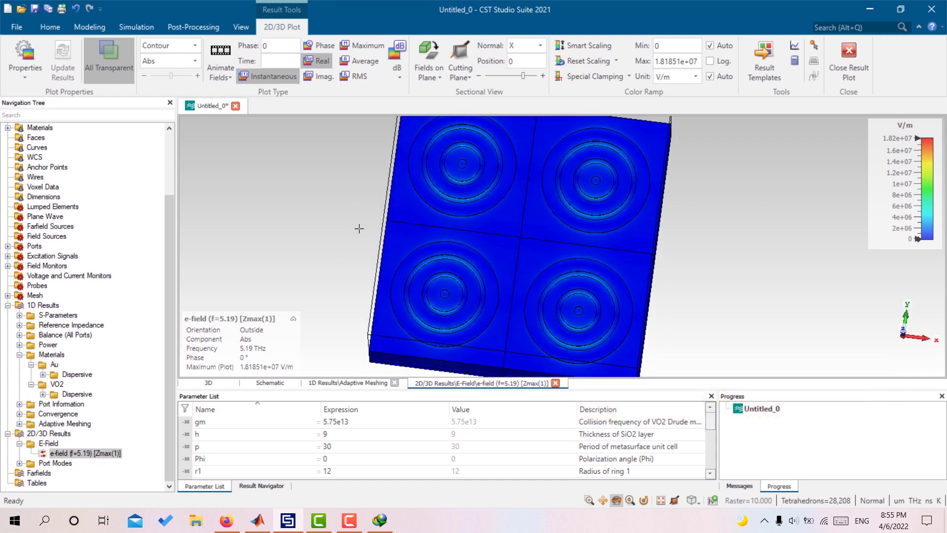
left_click(397, 73)
left_click(421, 108)
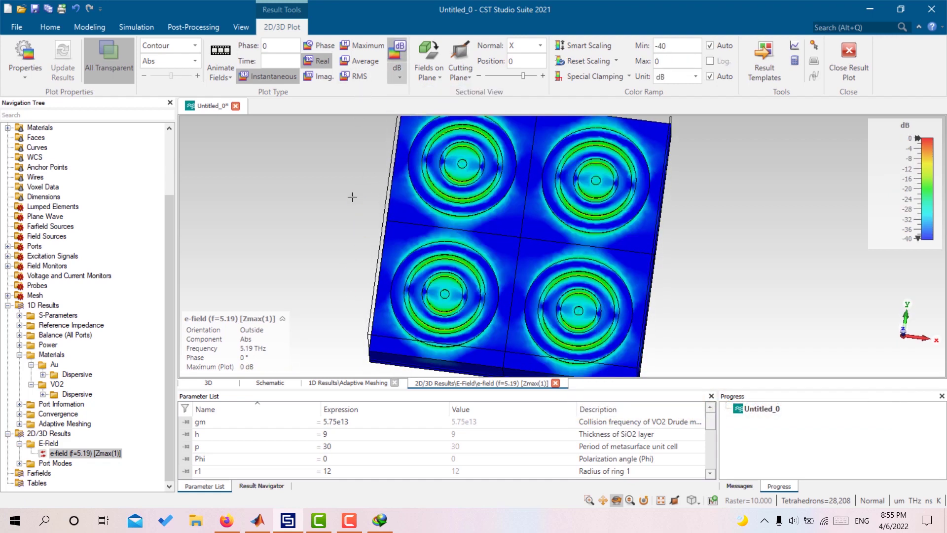
middle_click_drag(352, 199, 351, 233)
left_click(353, 47)
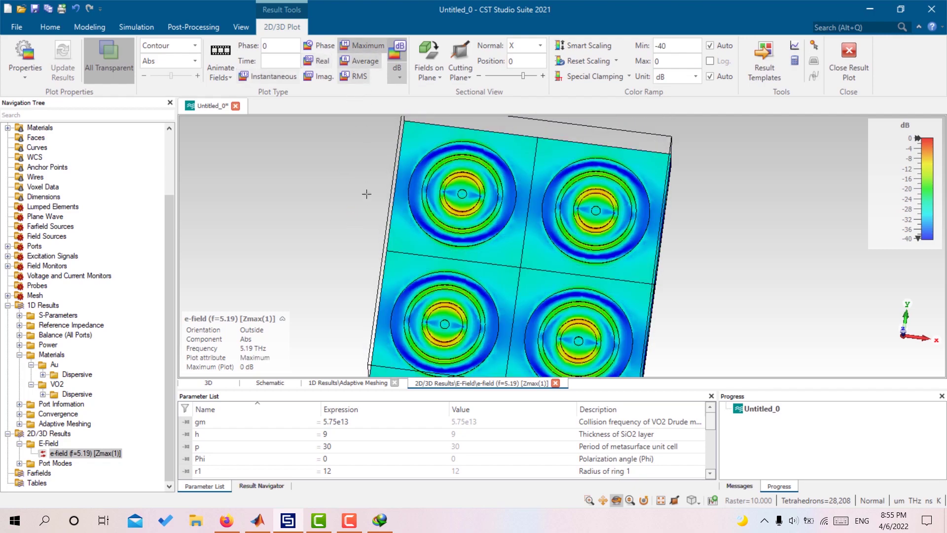
Inspect the E-field distribution over the rings up close and in the Front view perspective.
left_click_drag(454, 198, 450, 230)
scroll(474, 232, "up", 2)
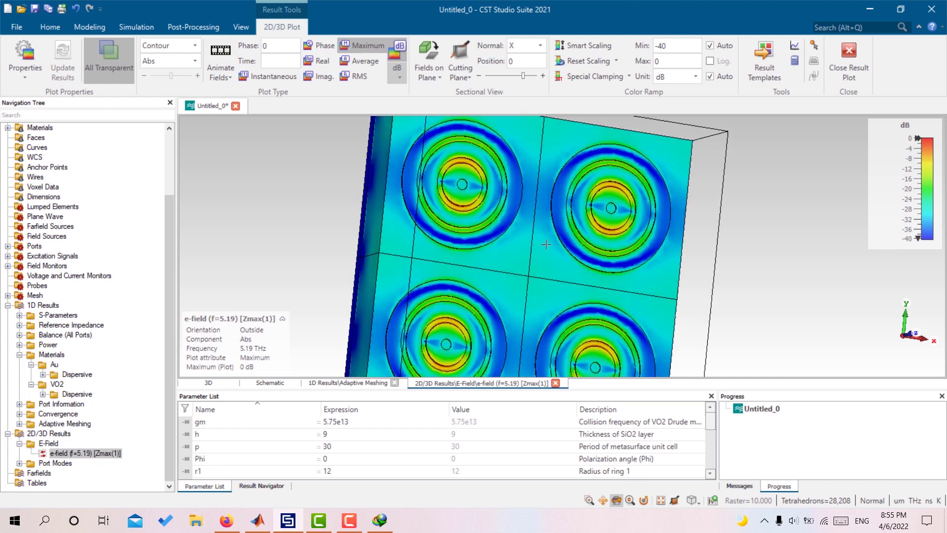
middle_click_drag(546, 244, 518, 194)
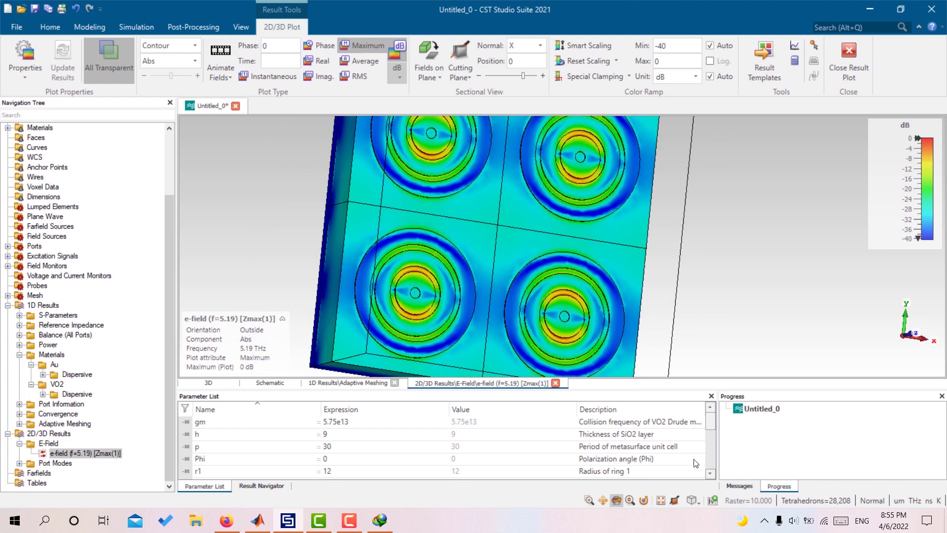
left_click(691, 499)
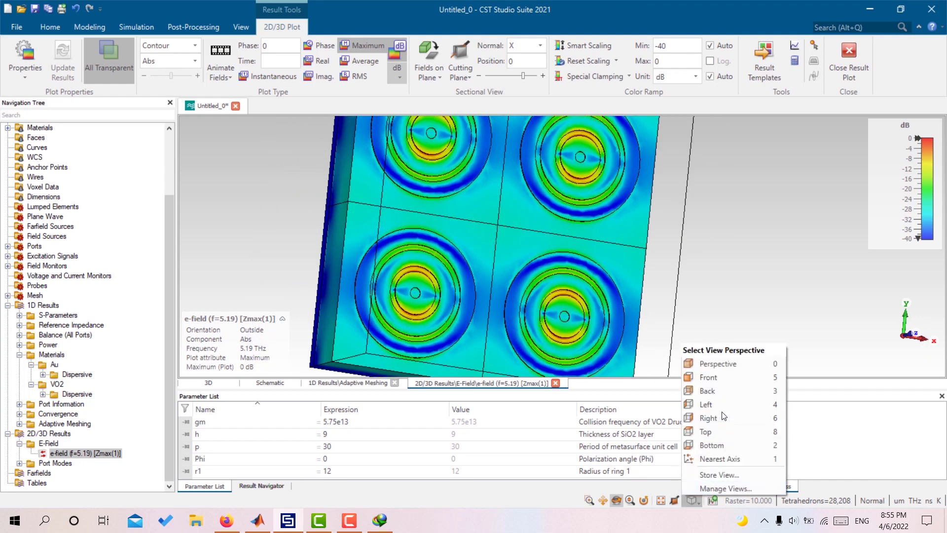
left_click(716, 386)
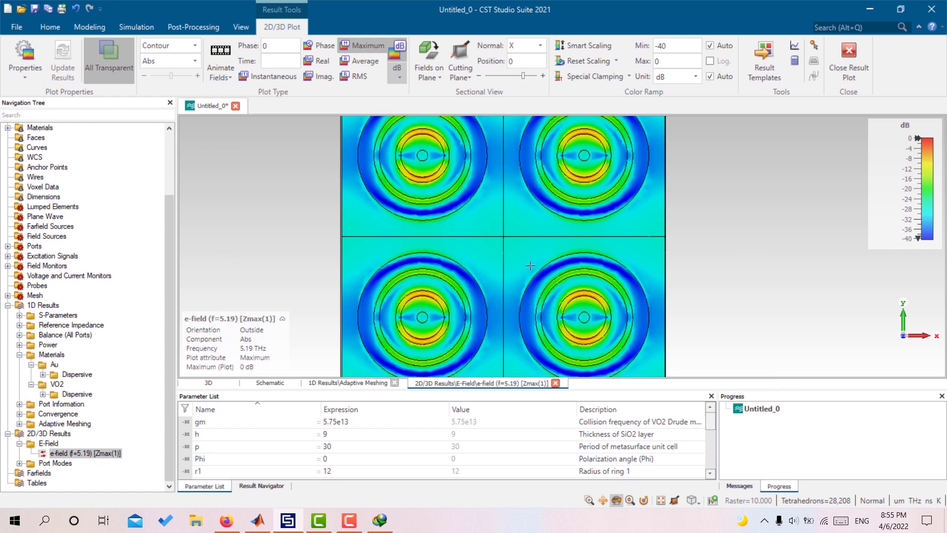
scroll(530, 266, "down", 2)
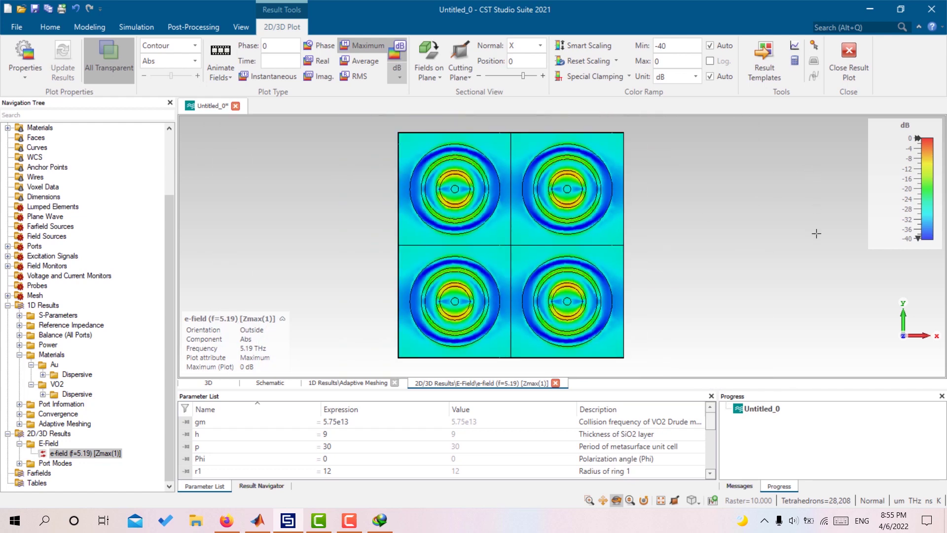
Plot the SZmax(1),Zmax(1) S-parameter from the 1D results and view its magnitude on a linear scale.
left_click(7, 434)
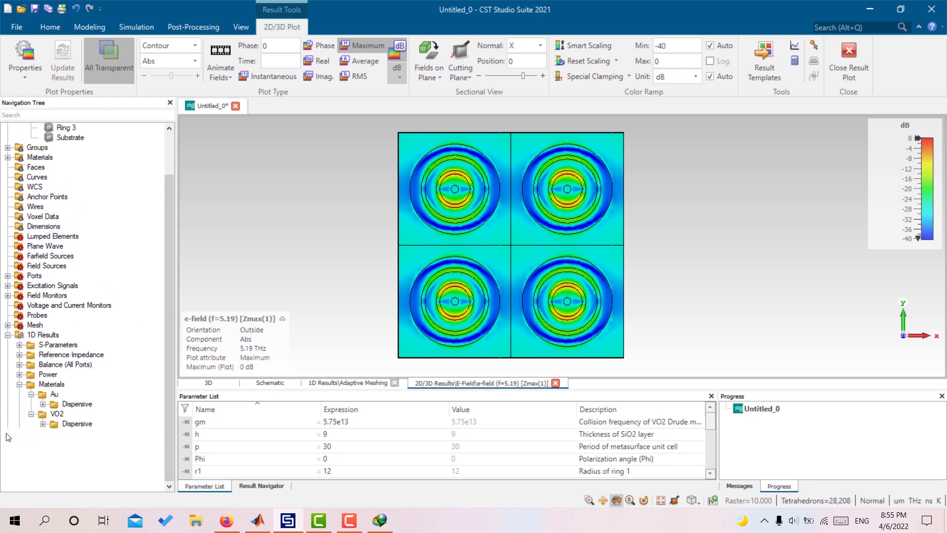
left_click(19, 384)
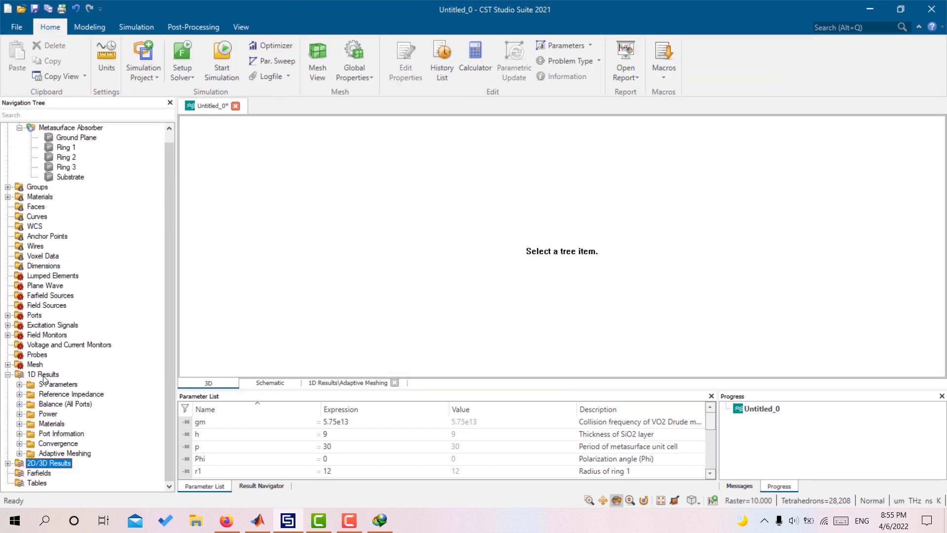
left_click(43, 374)
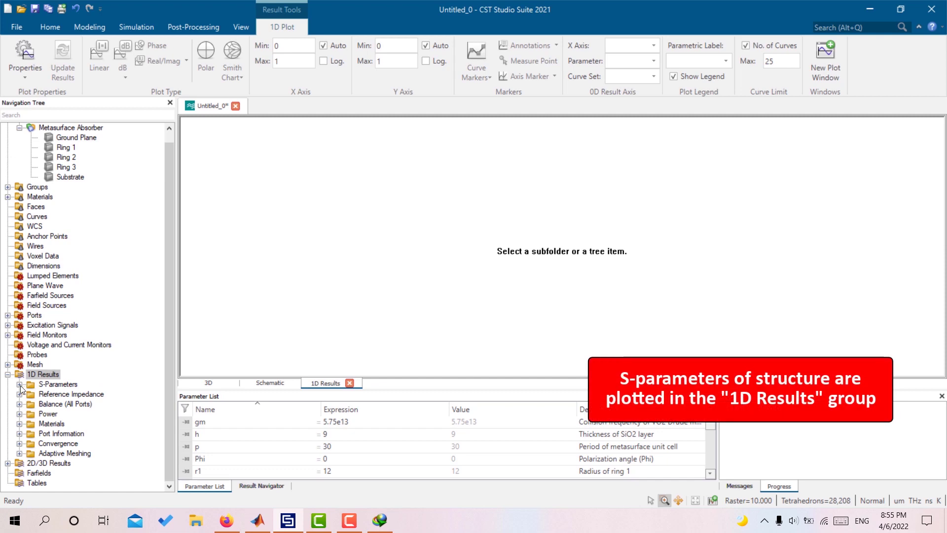
left_click(19, 384)
left_click(54, 394)
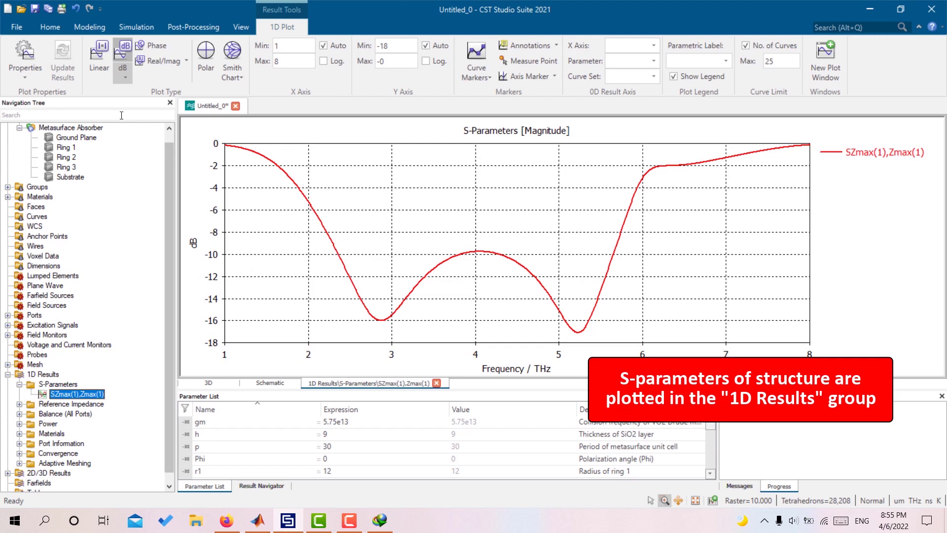
left_click(99, 67)
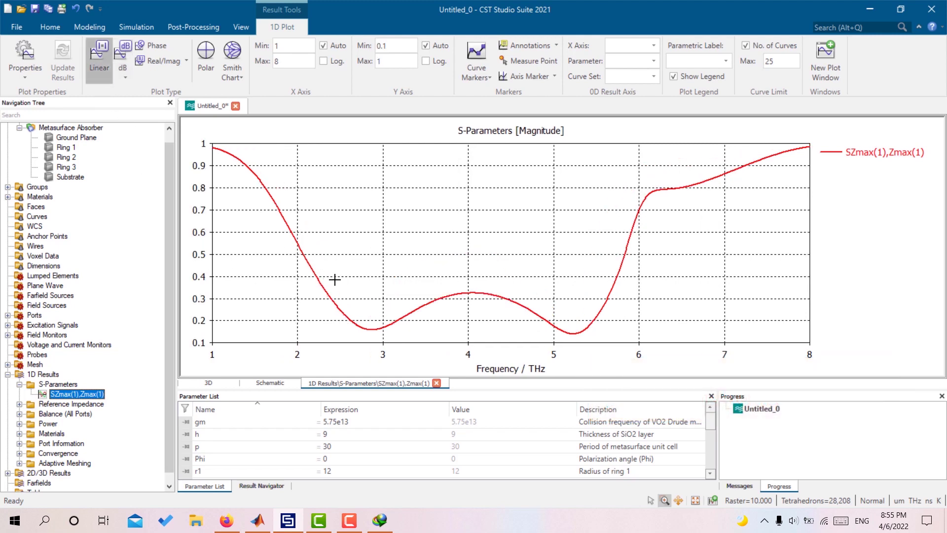
Plot the S-parameter's real and imaginary parts and export the plot data to the Desktop as the ASCII text file S-Parameter.
left_click(173, 62)
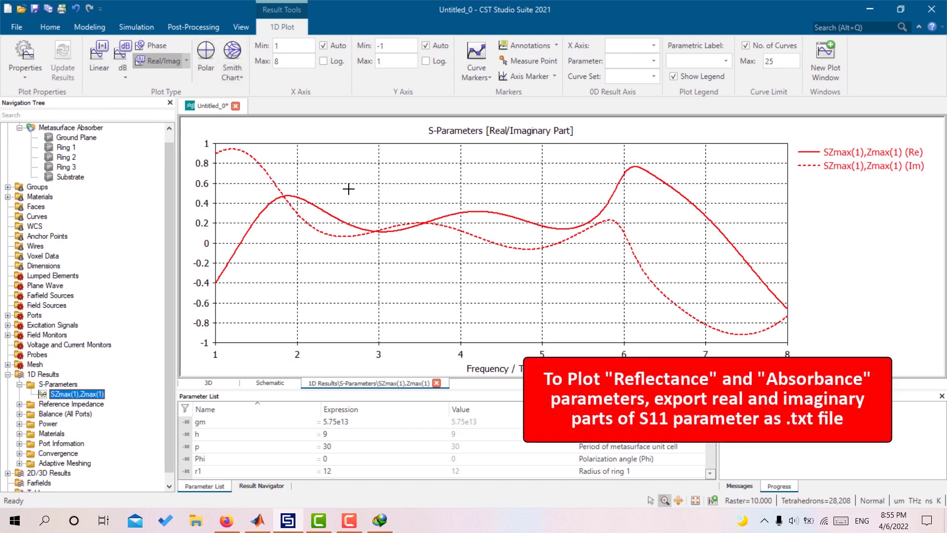
left_click(185, 27)
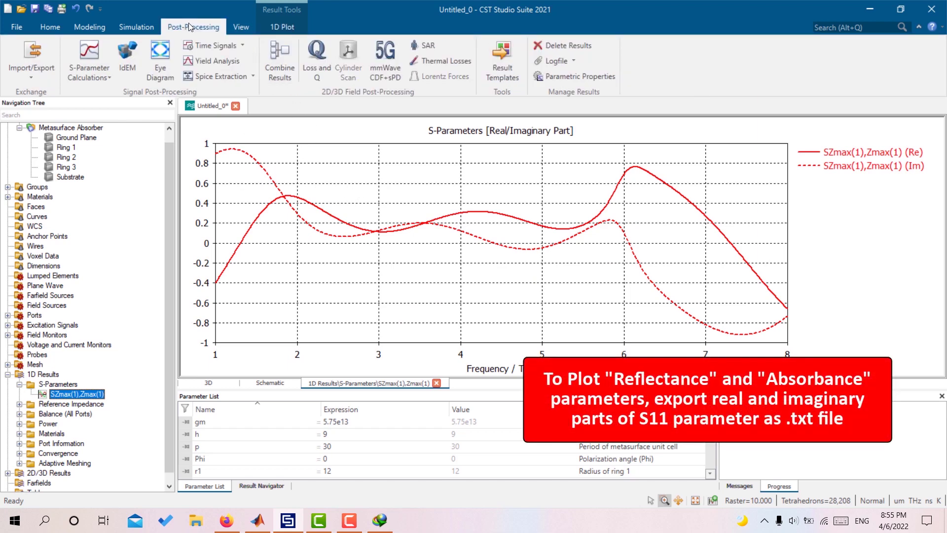
left_click(33, 55)
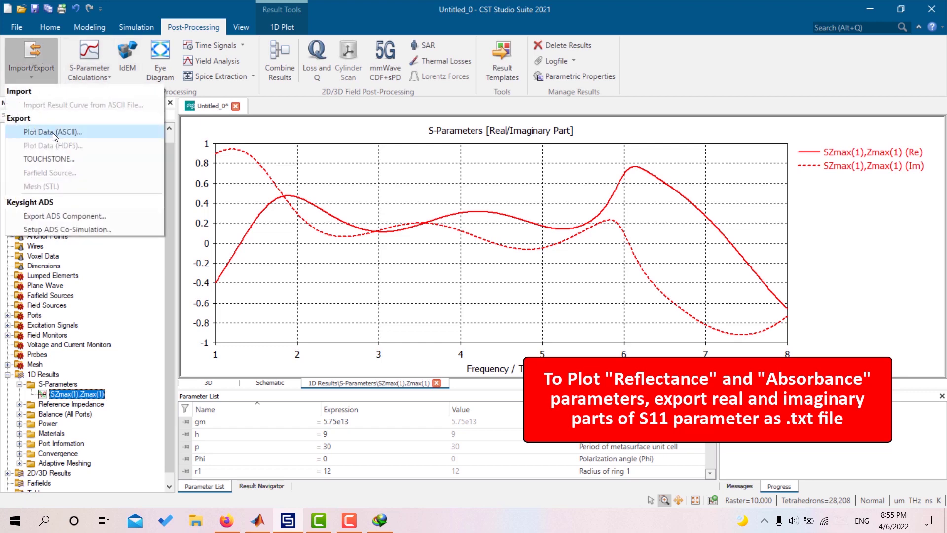
left_click(79, 130)
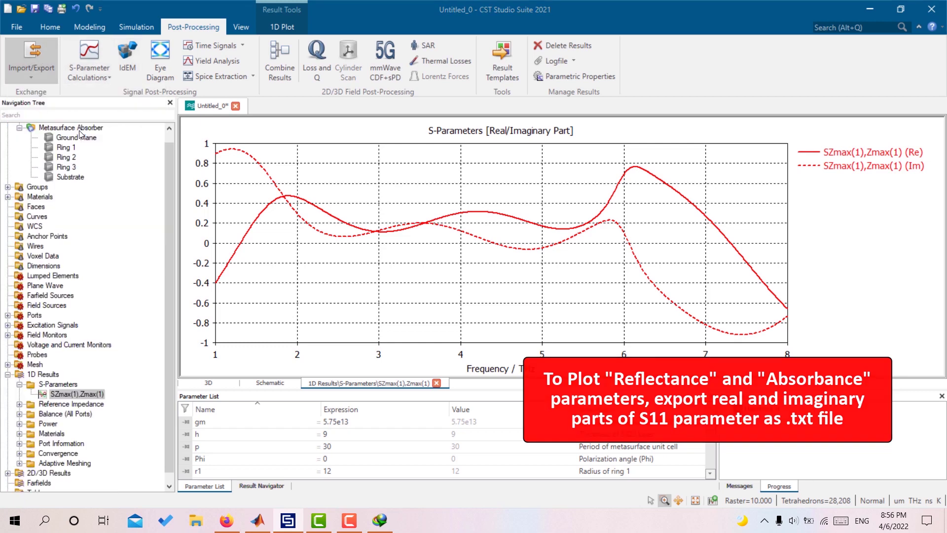
left_click(334, 221)
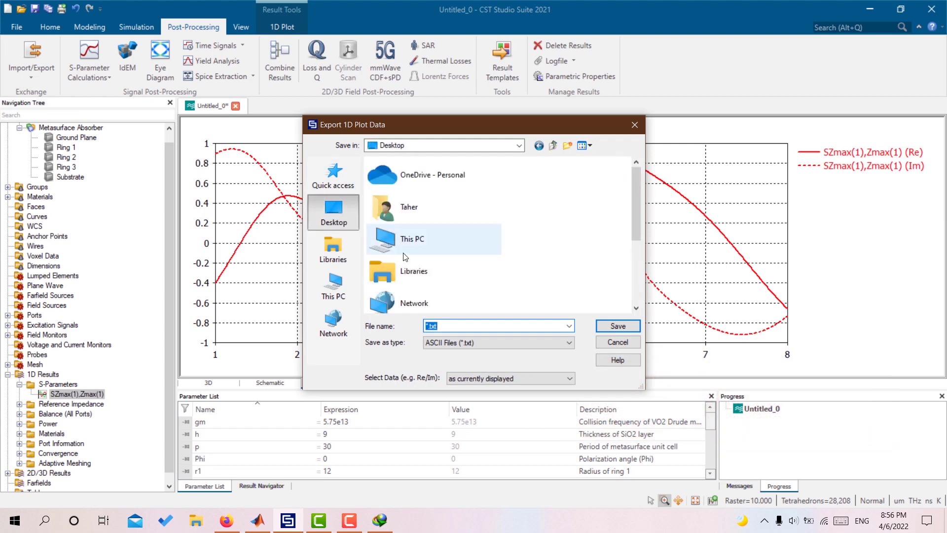
type("S")
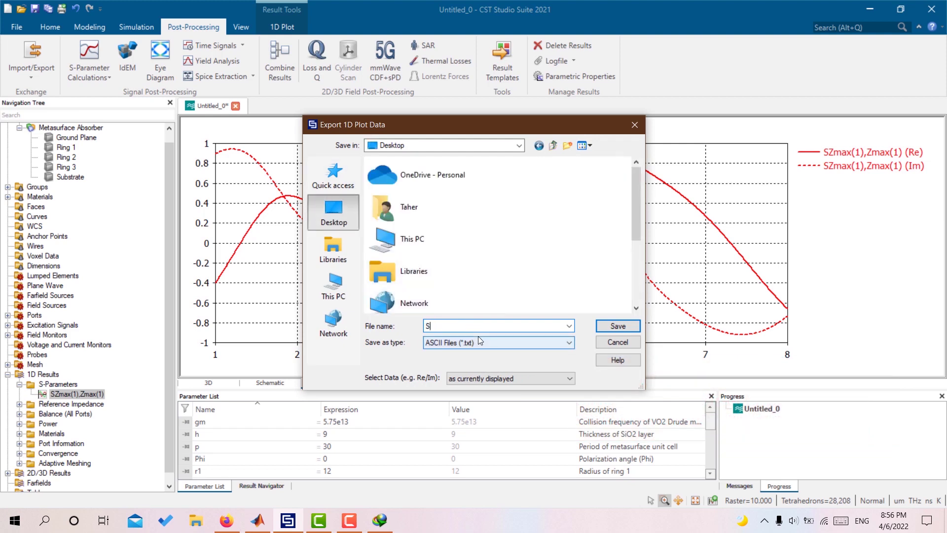
type("-Parameter")
key("Return")
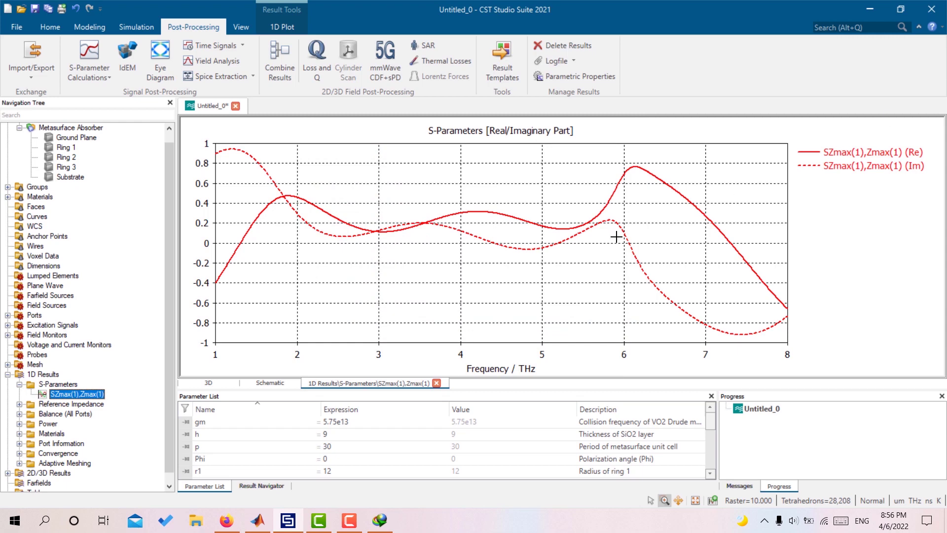
Open the S-Parameter text file from the Desktop, delete its header lines and save it.
left_click(203, 518)
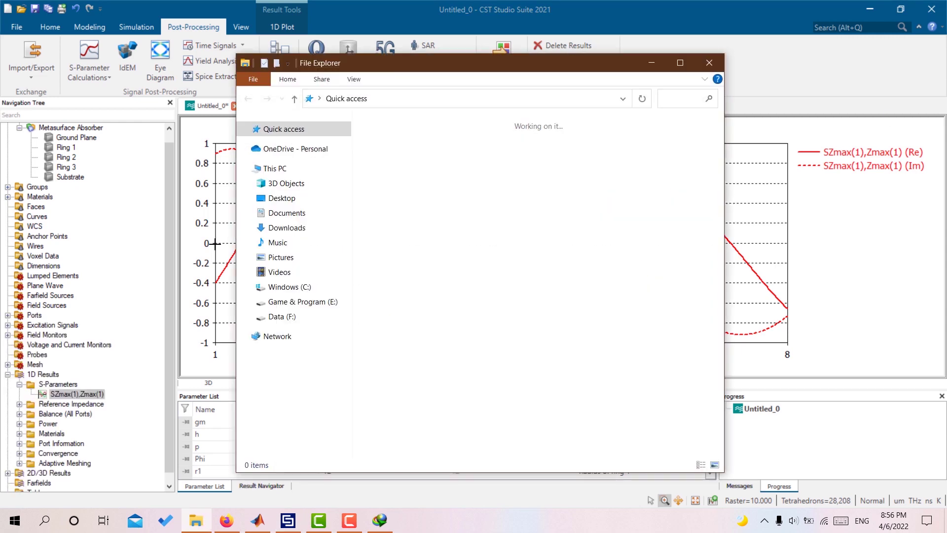
left_click(287, 198)
double_click(555, 235)
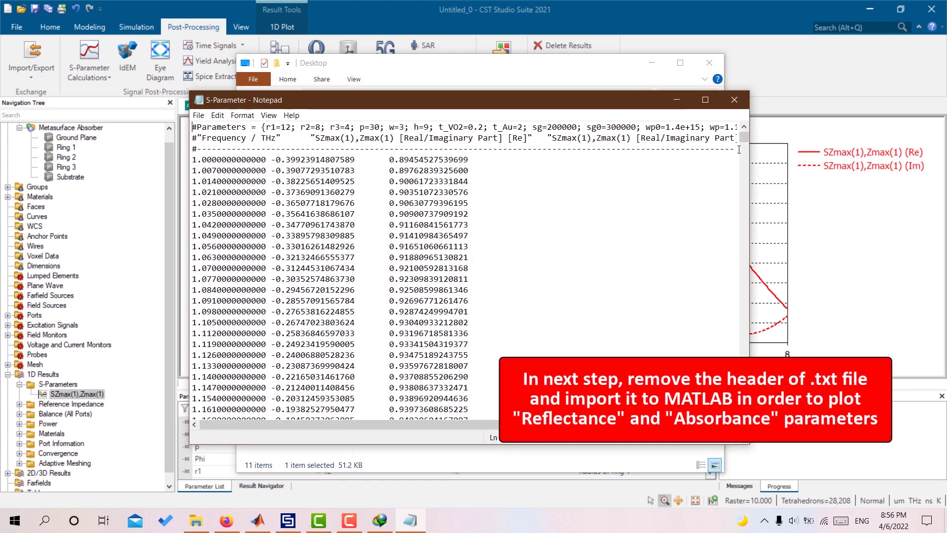
left_click_drag(735, 149, 192, 127)
key("Delete")
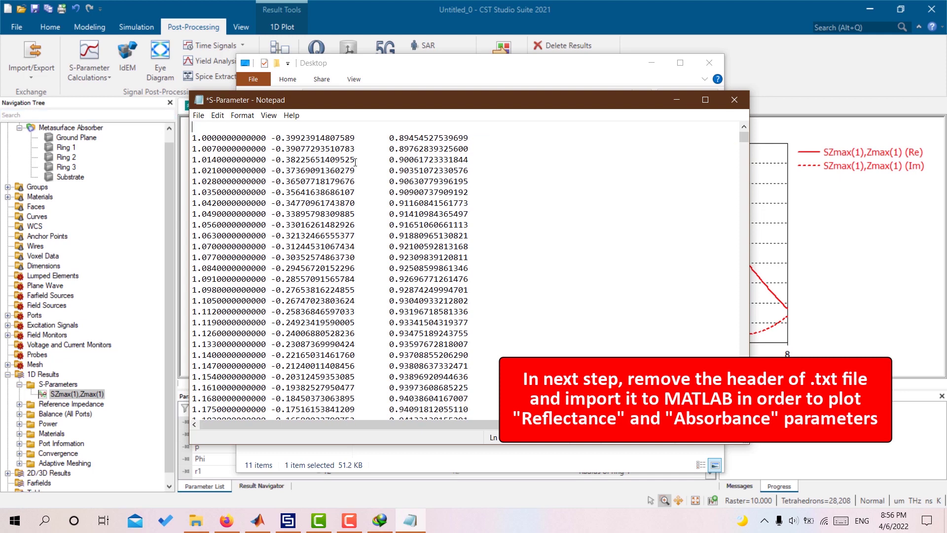
left_click(734, 101)
left_click(501, 327)
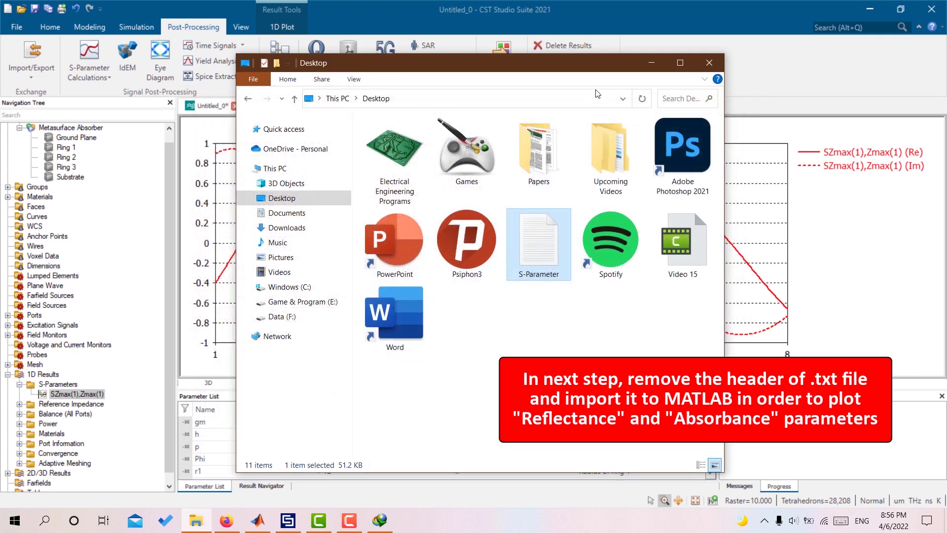
left_click(708, 62)
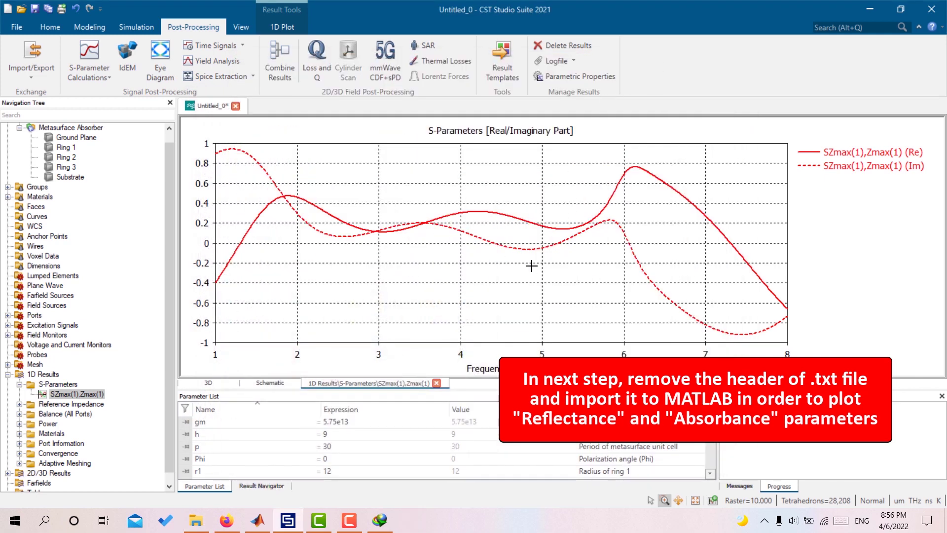
Switch to MATLAB and run the Absorbance.m script to plot reflectance and absorbance against frequency from S-Parameter.txt.
left_click(258, 522)
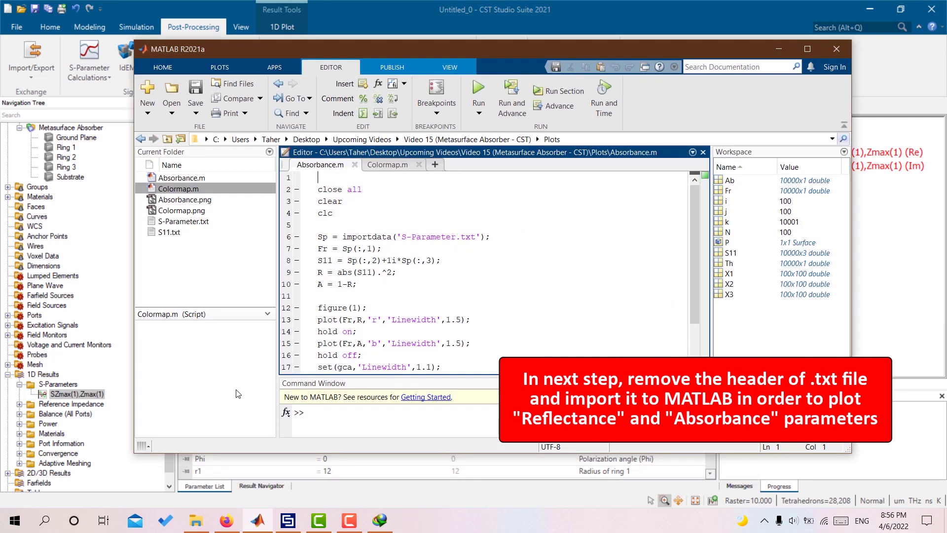
left_click(806, 48)
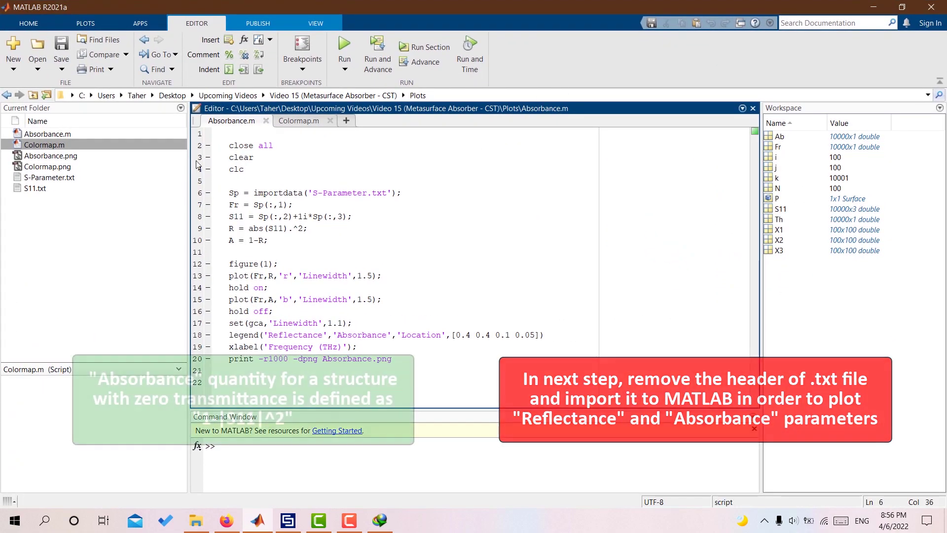
left_click(50, 177)
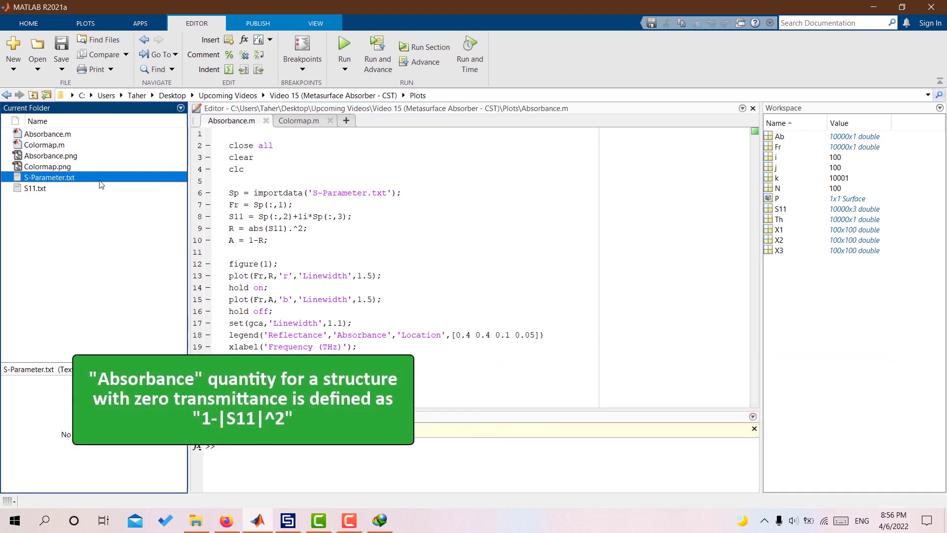
left_click(237, 181)
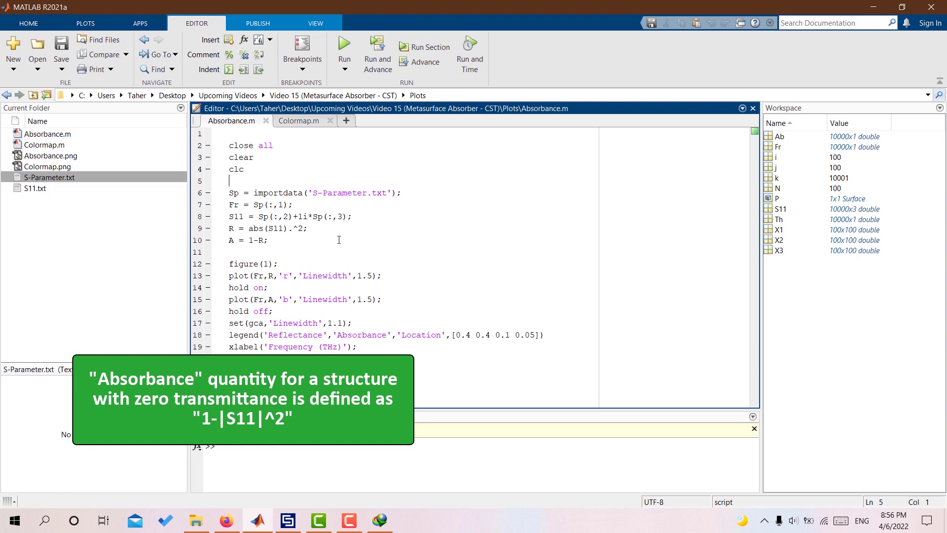
left_click(345, 49)
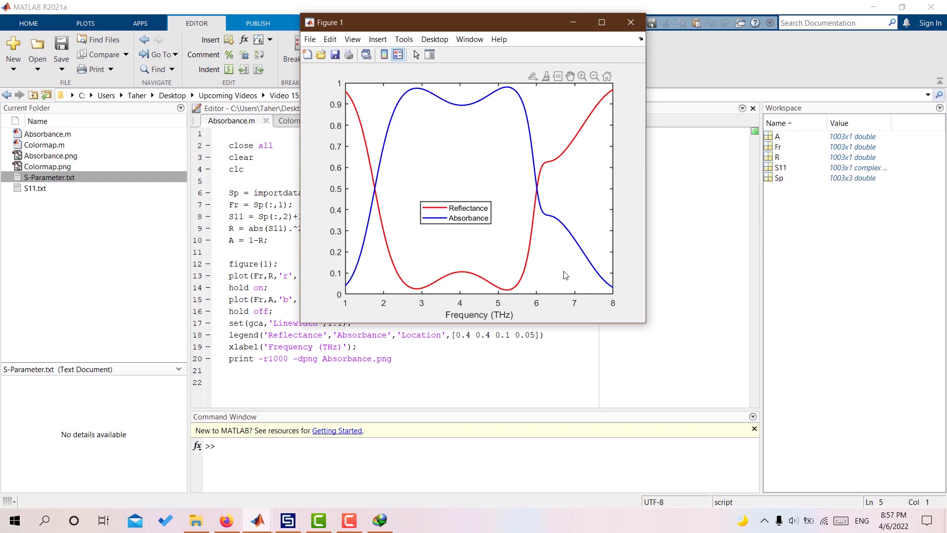
left_click(573, 22)
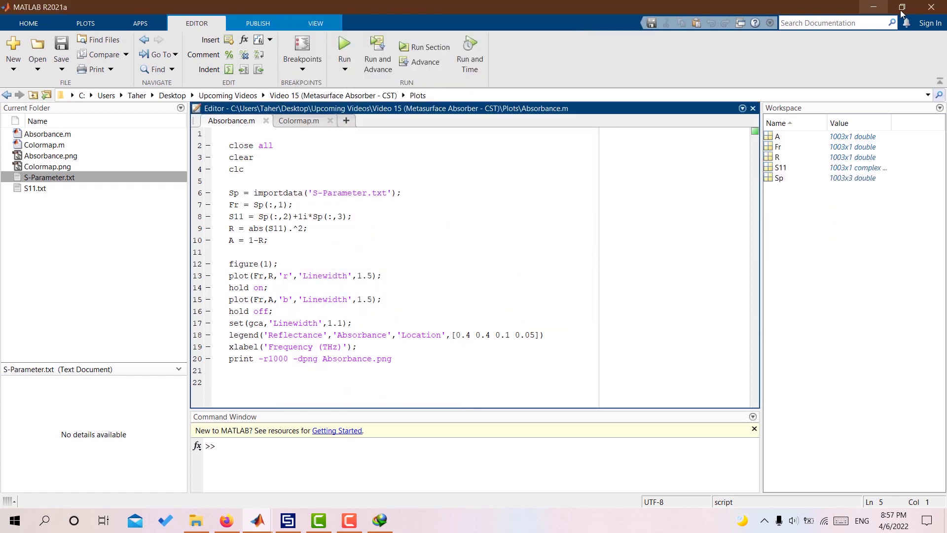
Return to CST Studio Suite and show the Metasurface Absorber component in an angled 3D view.
left_click(882, 5)
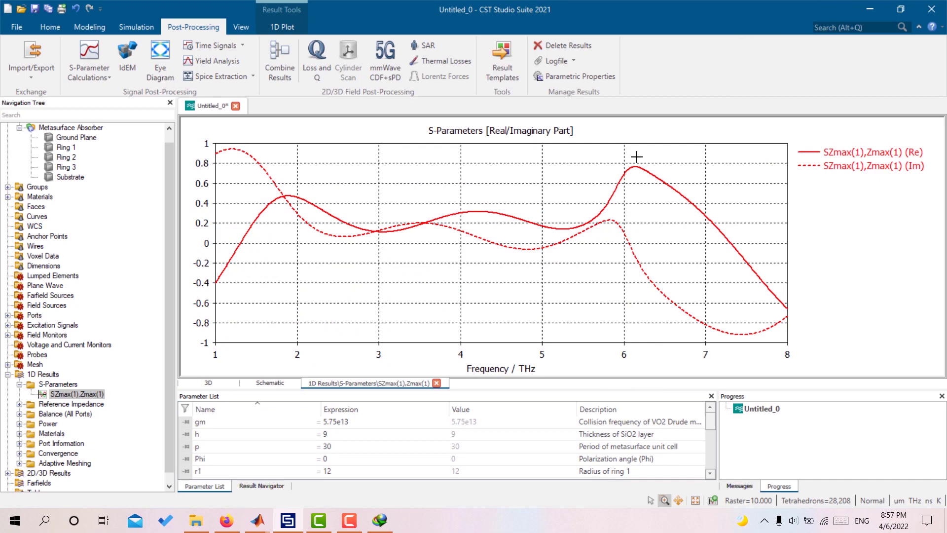
scroll(70, 177, "up", 1)
left_click(59, 137)
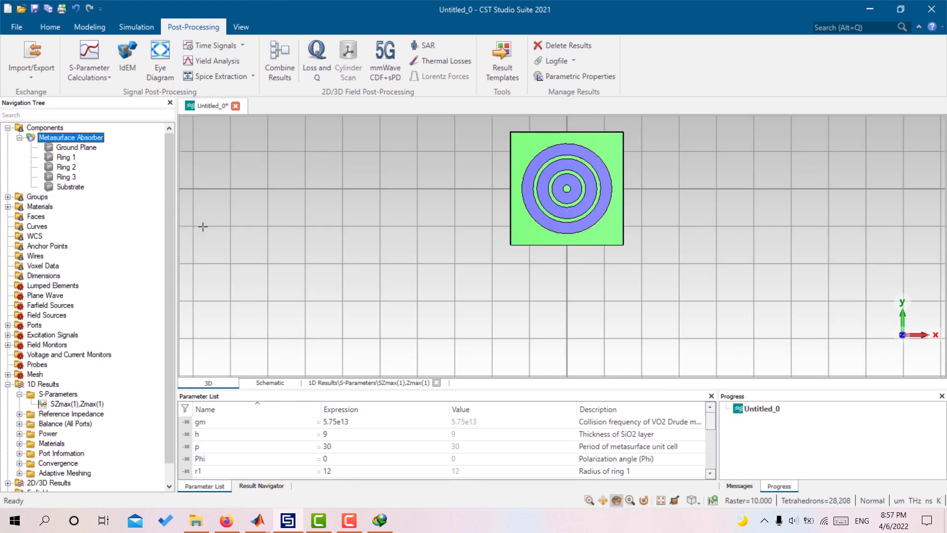
left_click_drag(394, 322, 500, 274)
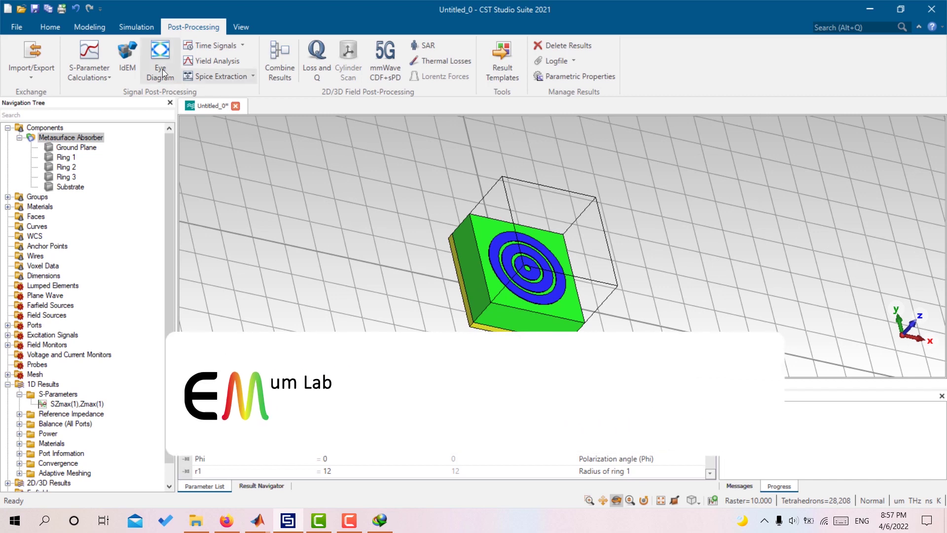
Set up a parameter sweep with a new sequence and add Theta as its sweep parameter.
left_click(123, 26)
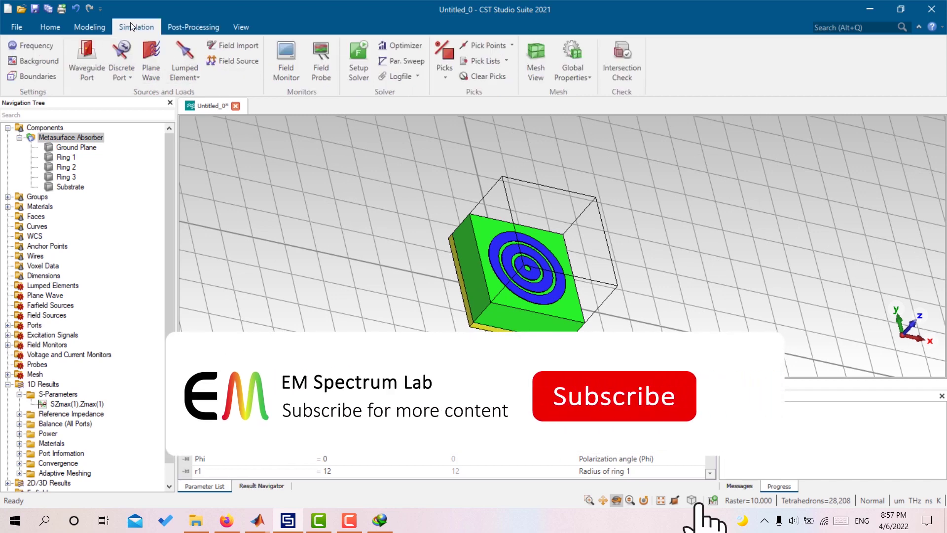
left_click(411, 60)
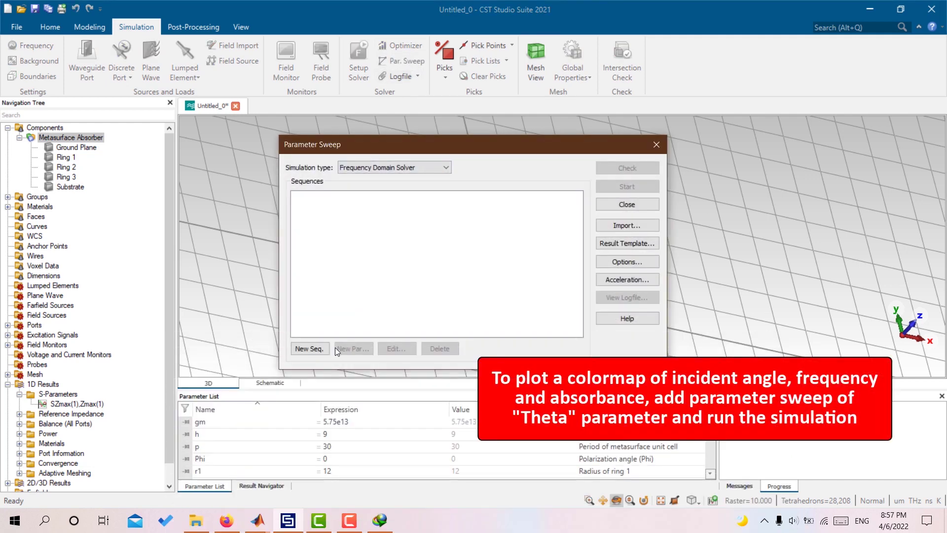
left_click(309, 348)
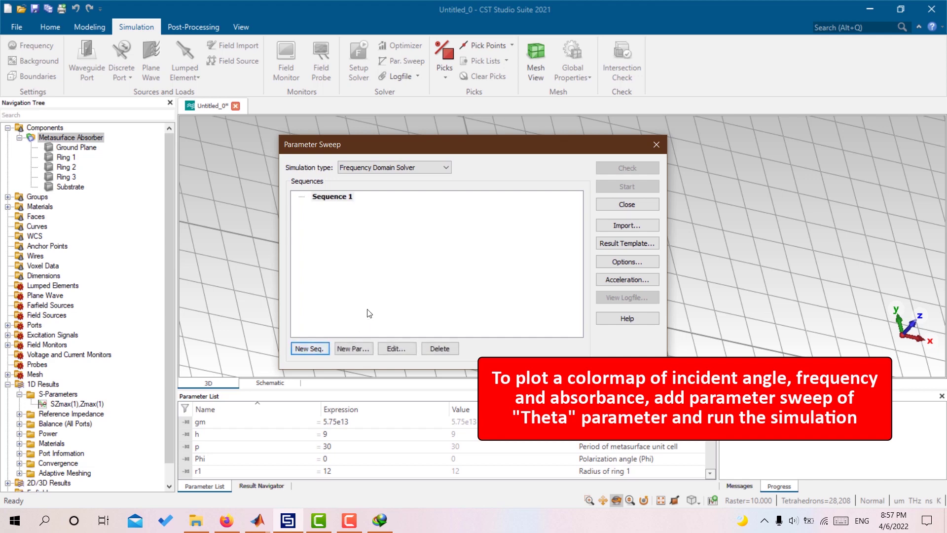
left_click(353, 348)
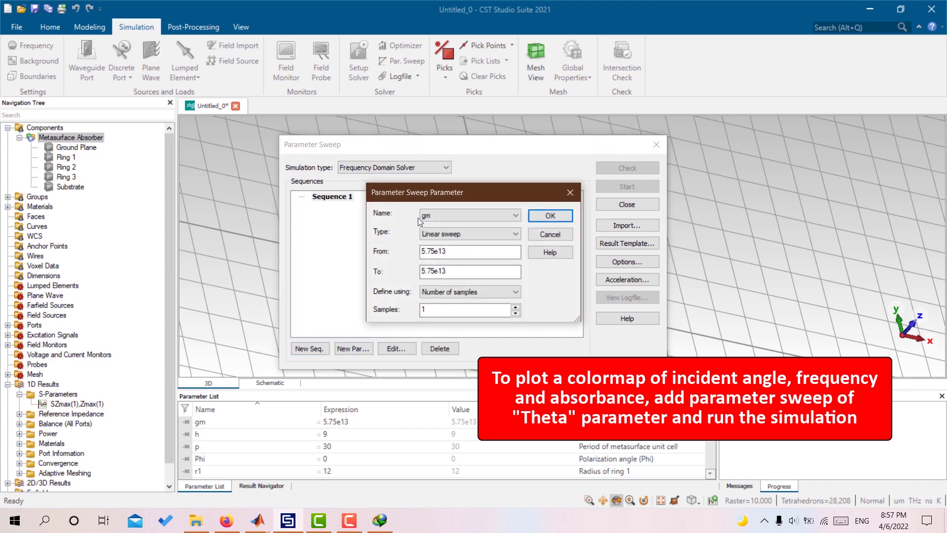
left_click(437, 215)
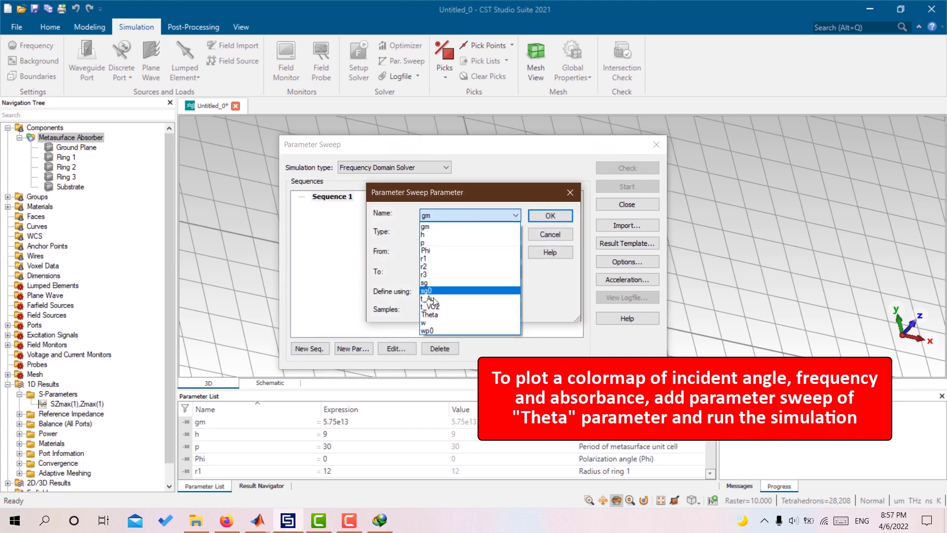
left_click(437, 315)
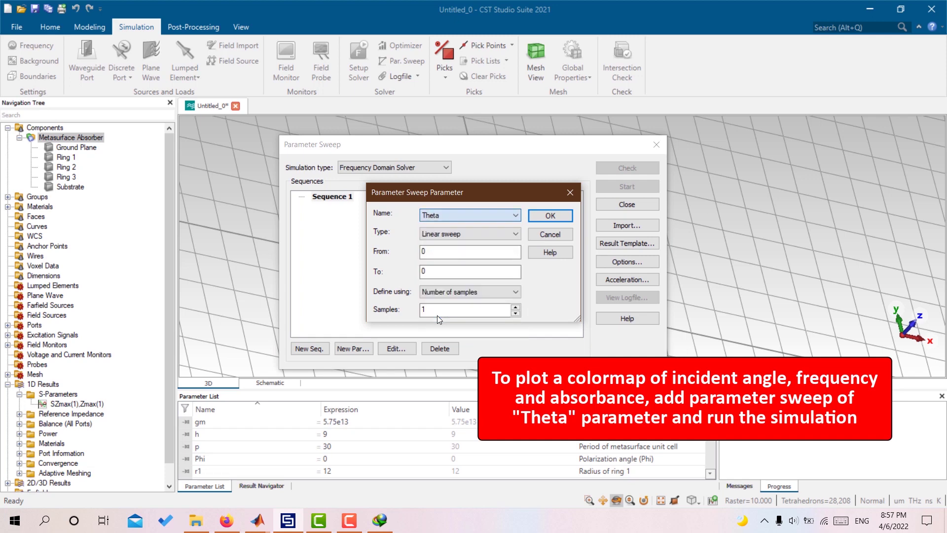
Define the Theta parameter as a linear sweep from 0 to 80 with 30 samples and close the sweep setup.
left_click(445, 252)
left_click(445, 272)
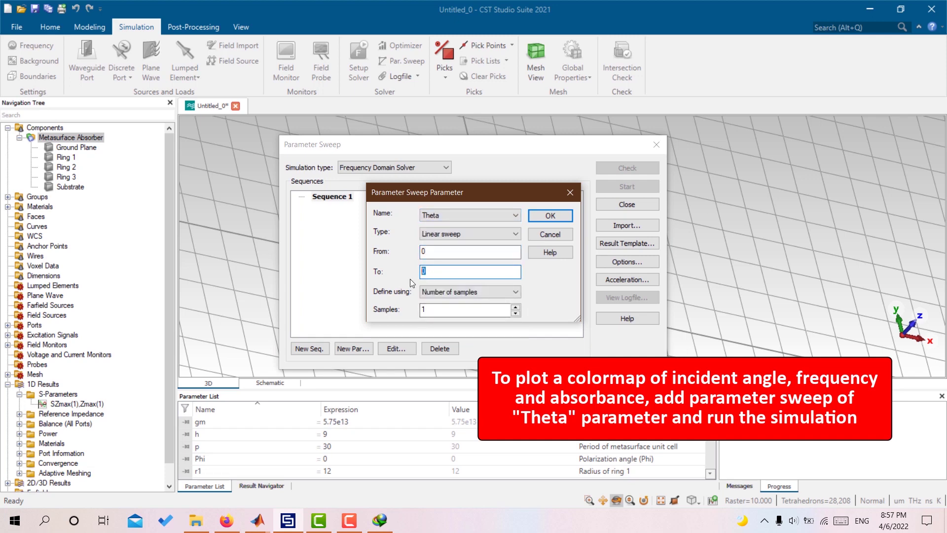
type("80")
left_click(459, 232)
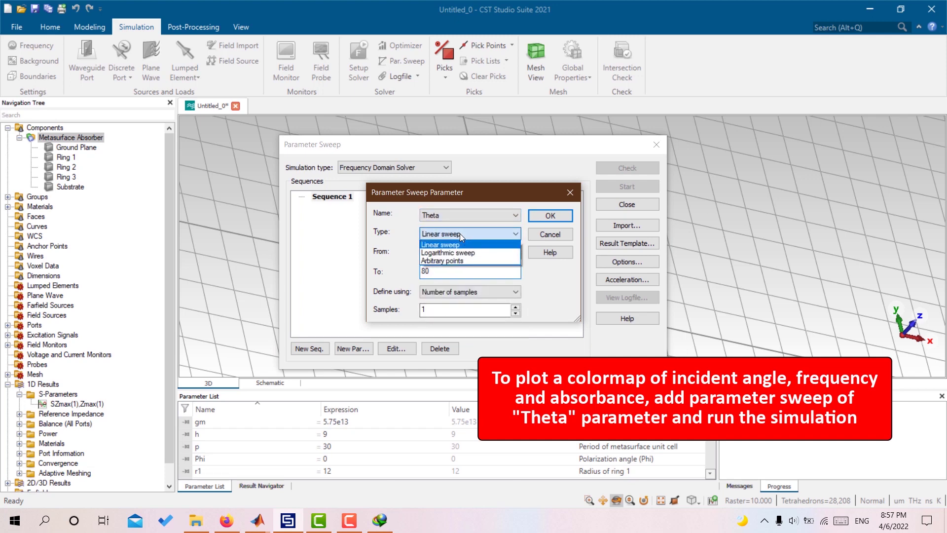
left_click(438, 246)
key("Tab")
key("Tab")
key("Tab")
key("Tab")
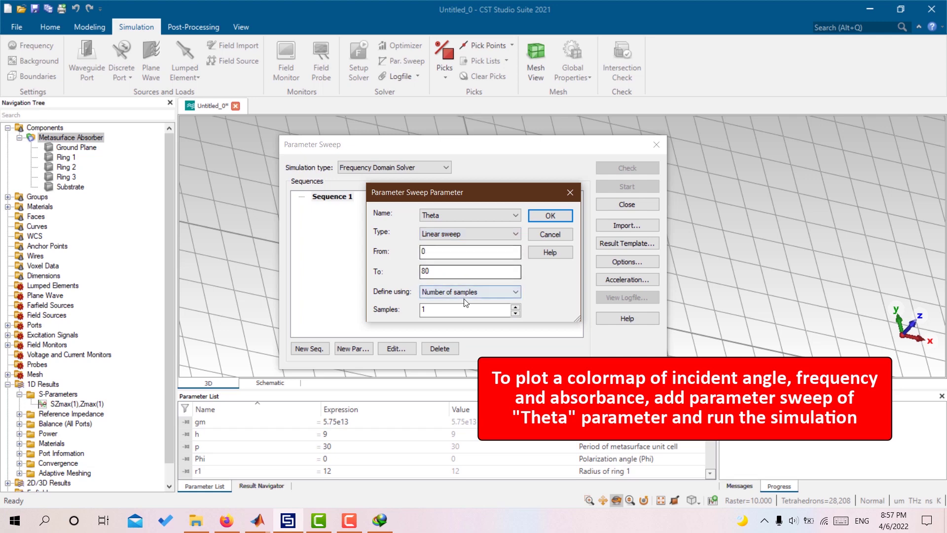
type("30")
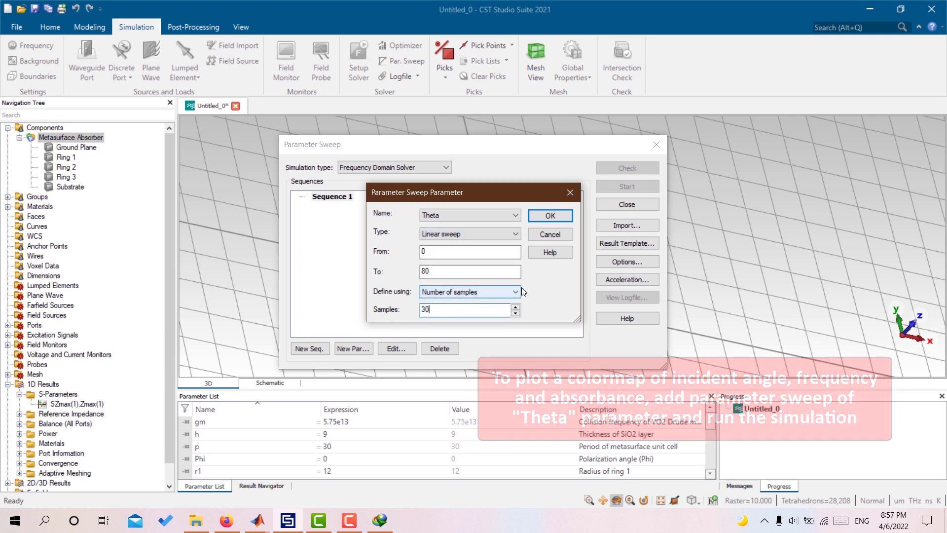
left_click(549, 216)
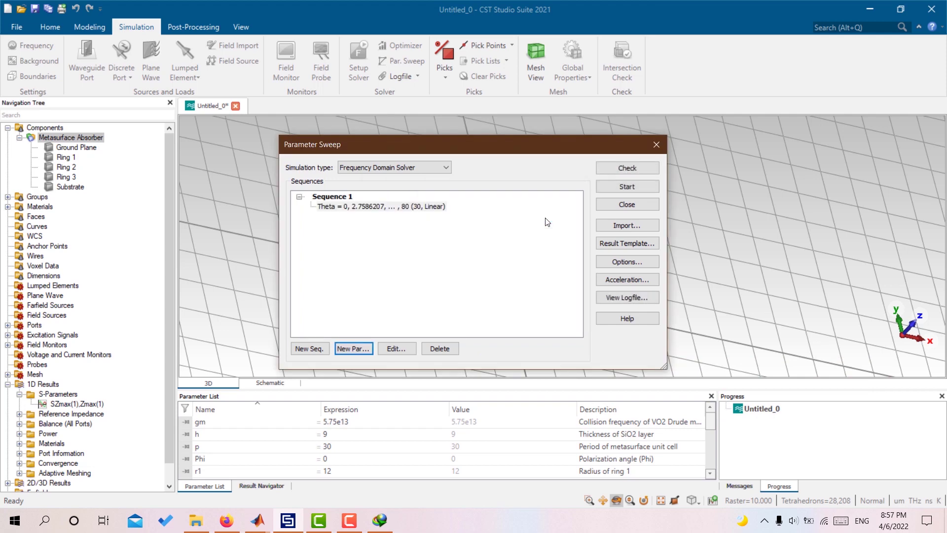
left_click(620, 204)
Delete the e-field (f=5.19) field monitor from the project and confirm its removal.
scroll(86, 352, "down", 1)
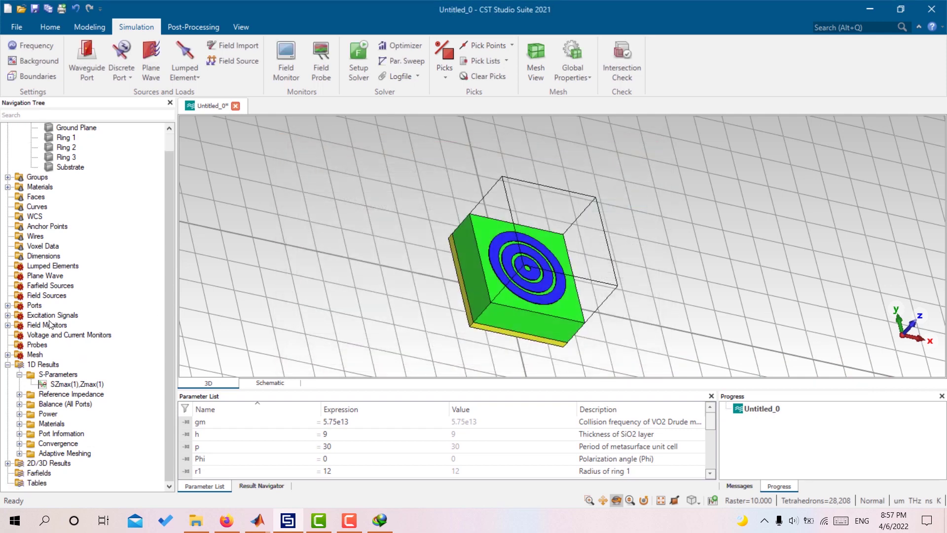
left_click(19, 375)
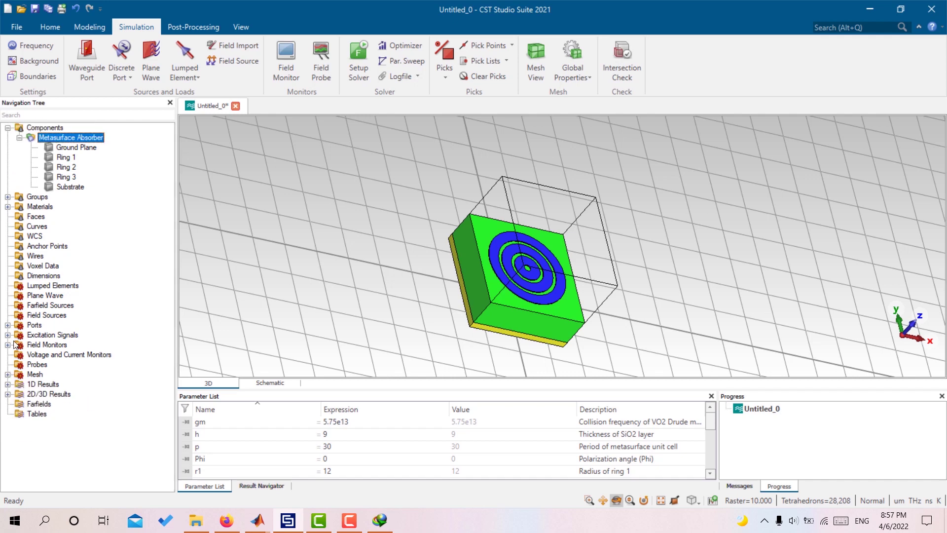
left_click(7, 345)
right_click(49, 355)
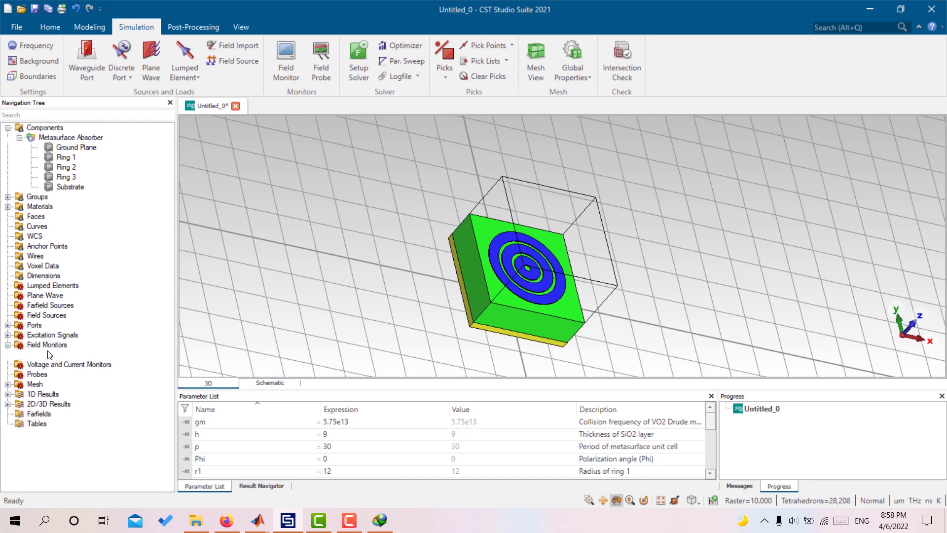
left_click(54, 358)
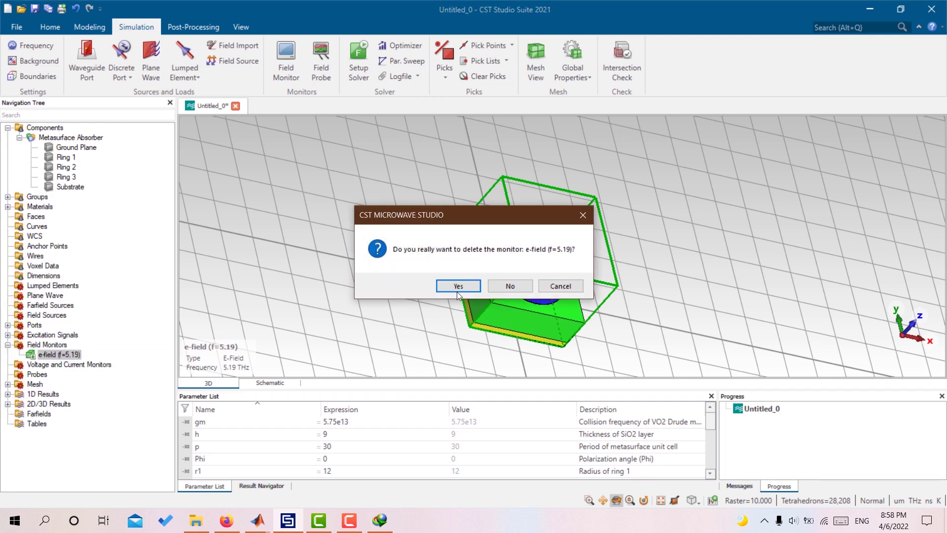
left_click(456, 290)
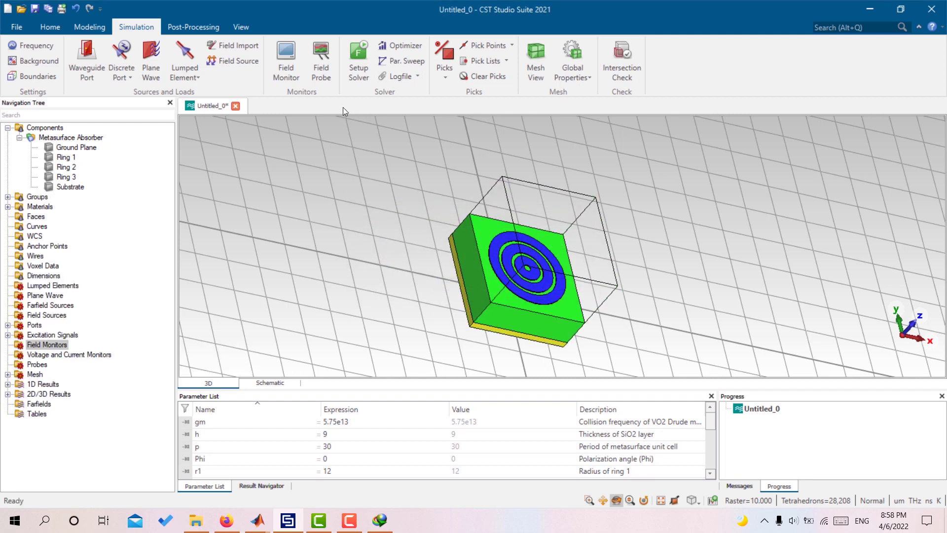
Check the Theta parameter sweep, deleting current results, and start it with the refined mesh reused for all subsequent parameter combinations.
left_click(404, 60)
left_click(339, 207)
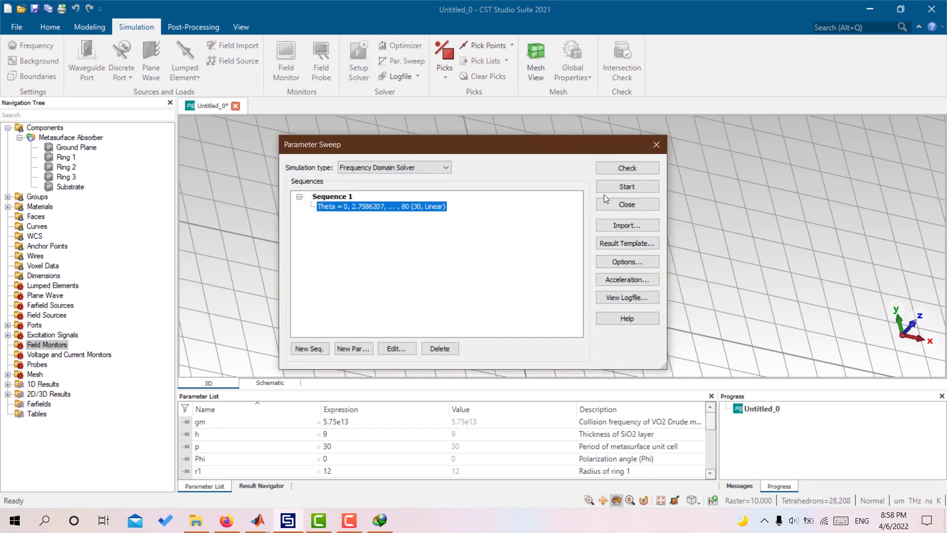
left_click(627, 169)
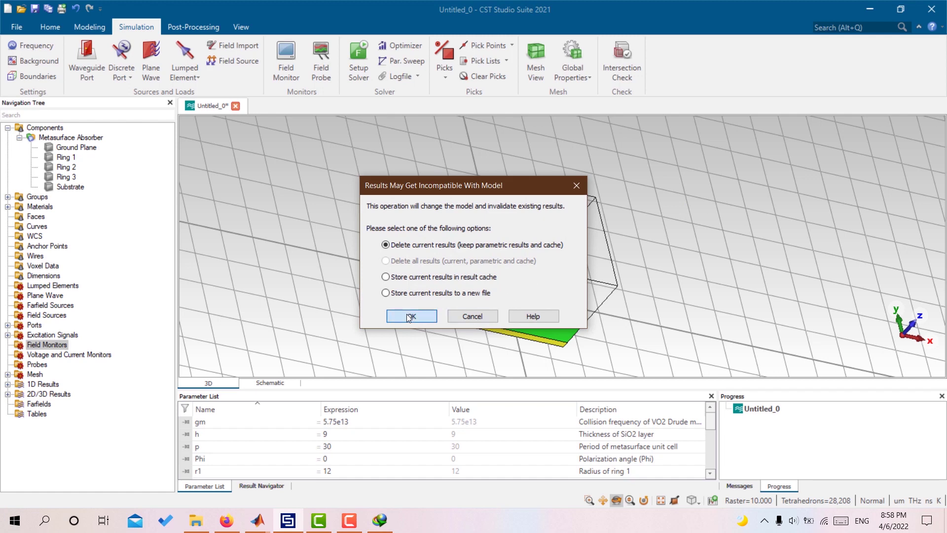
left_click(412, 316)
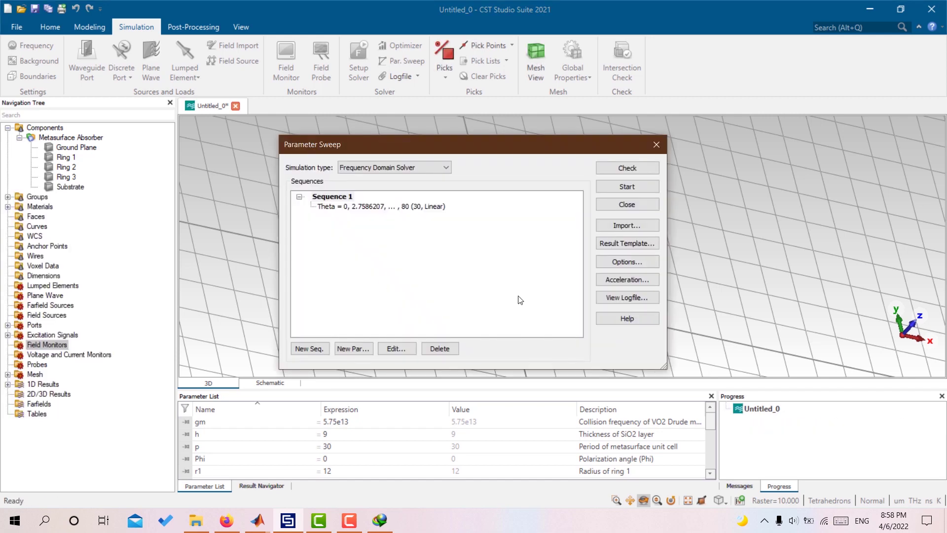
left_click(628, 186)
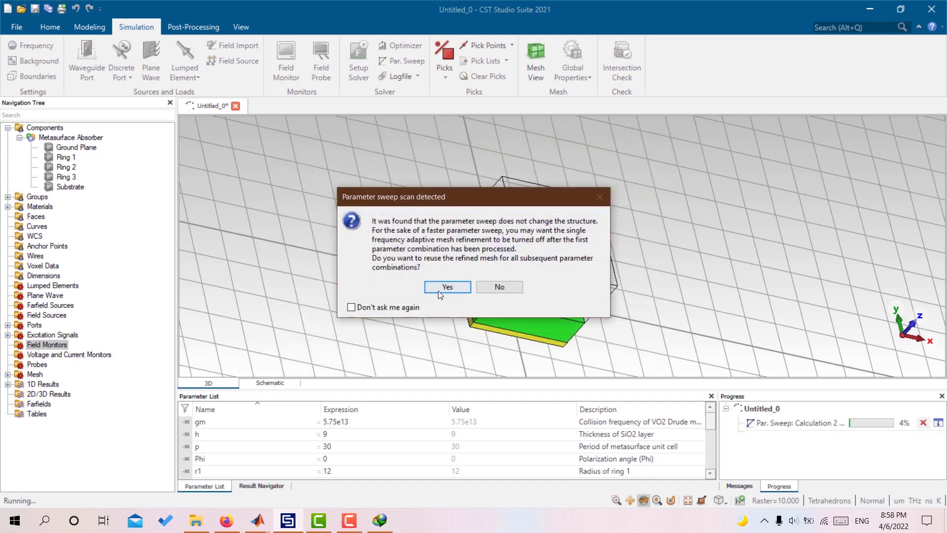
left_click(440, 291)
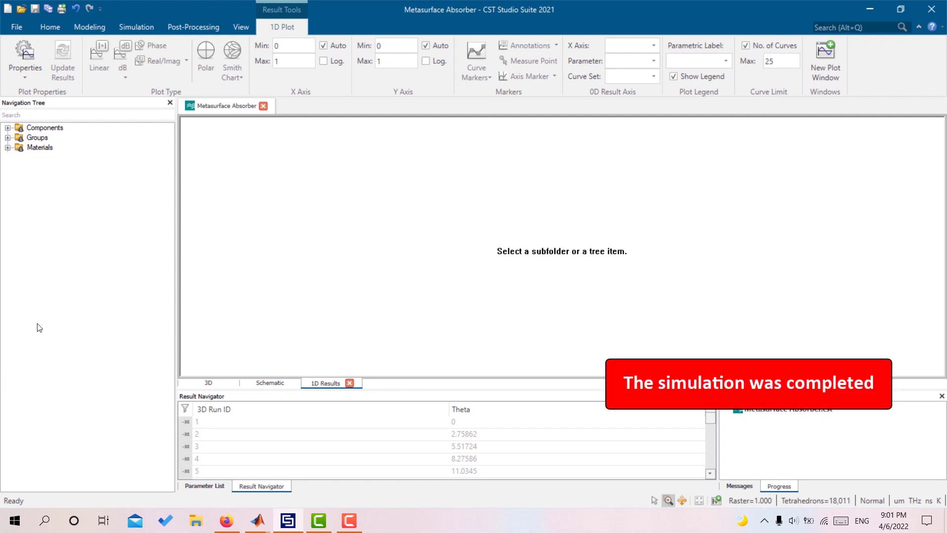
Display the SZmax(1),Zmax(1) S-parameter curves from the 1D results of the completed Theta sweep.
left_click(9, 325)
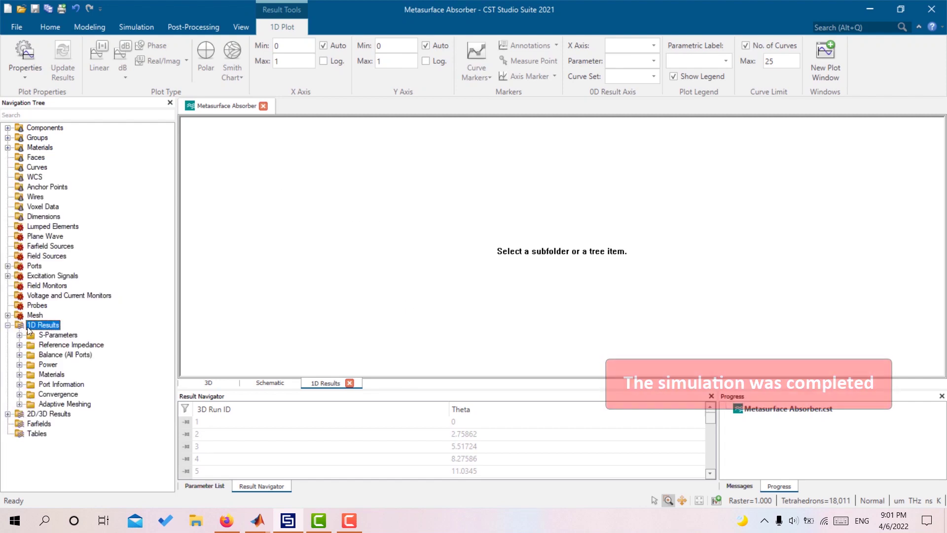
left_click(19, 334)
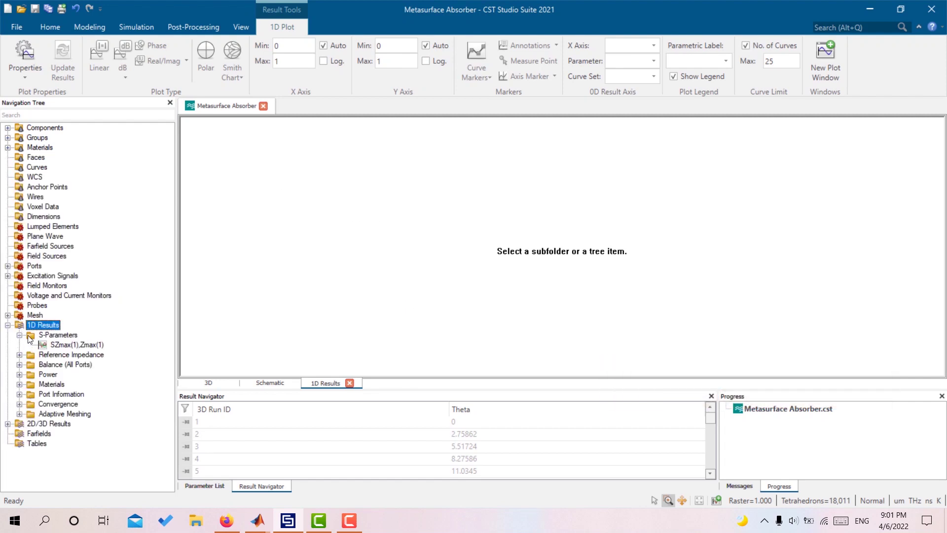
left_click(71, 344)
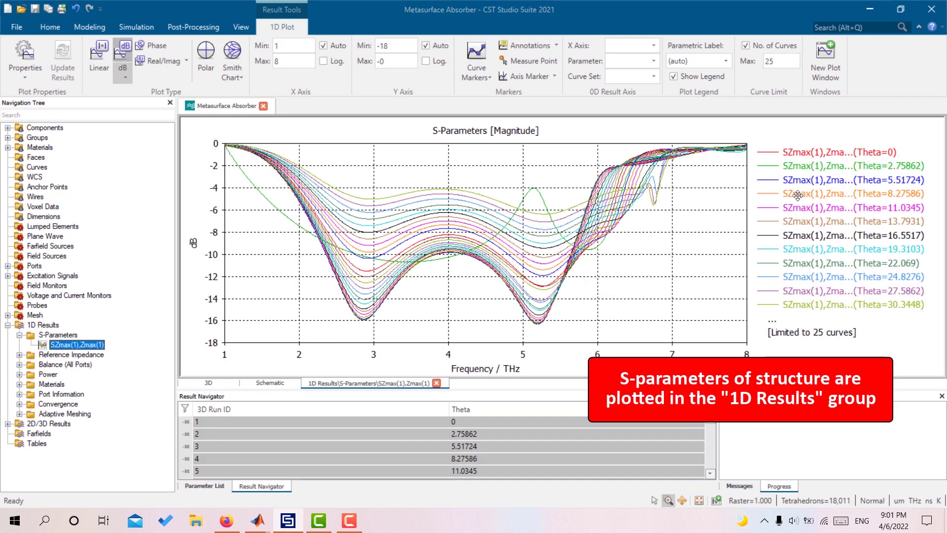
left_click(797, 195)
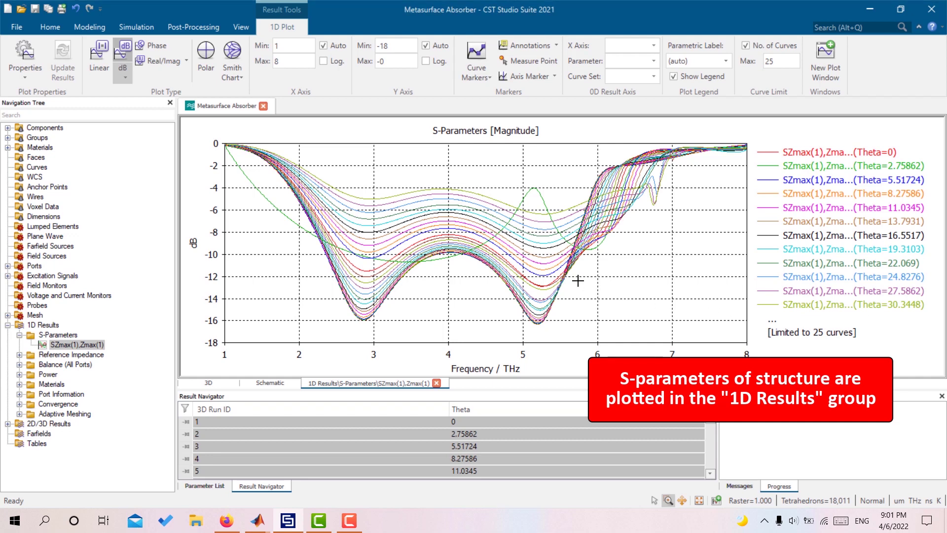
Set up a 2D colormap plot from parametric data using S-Parameters\SZmax(1),Zmax(1) with Theta as the y-axis.
left_click(51, 27)
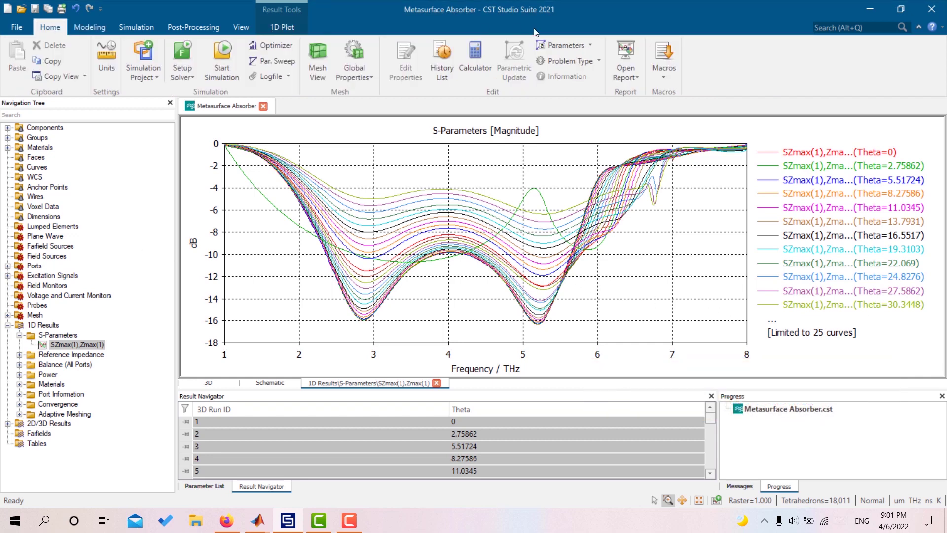
left_click(671, 71)
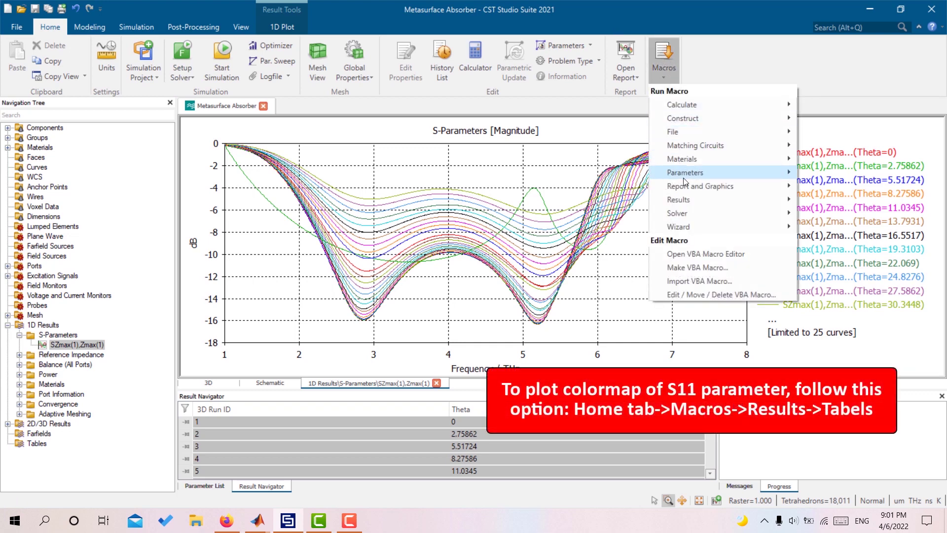
mouse_move(691, 201)
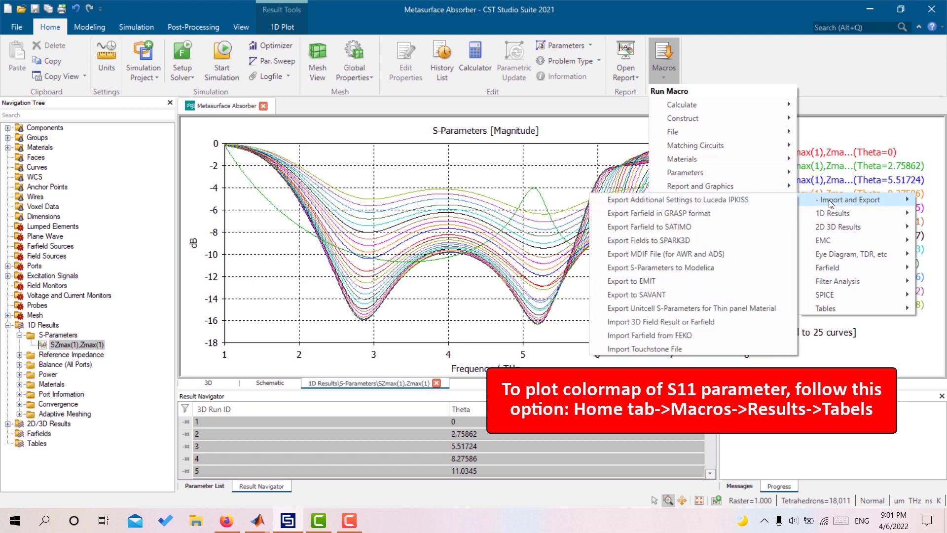
mouse_move(839, 306)
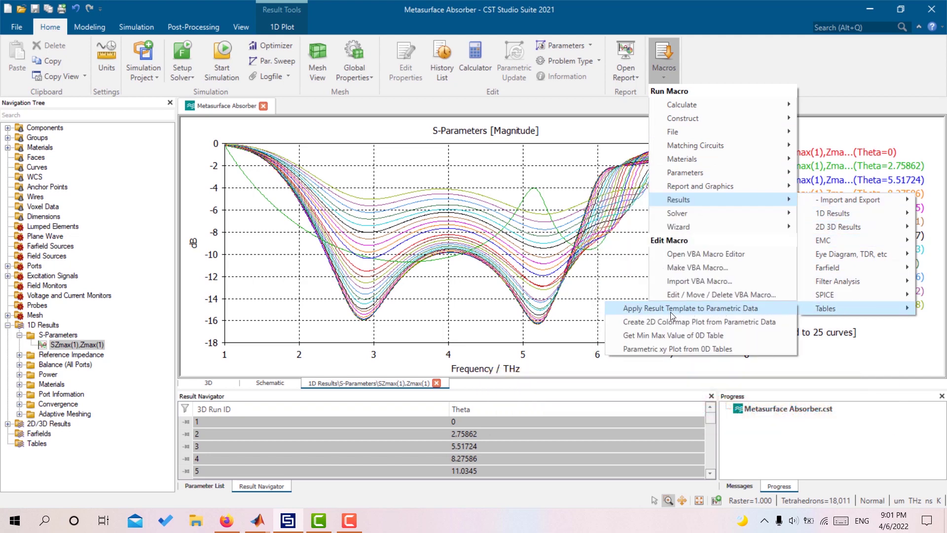
left_click(761, 330)
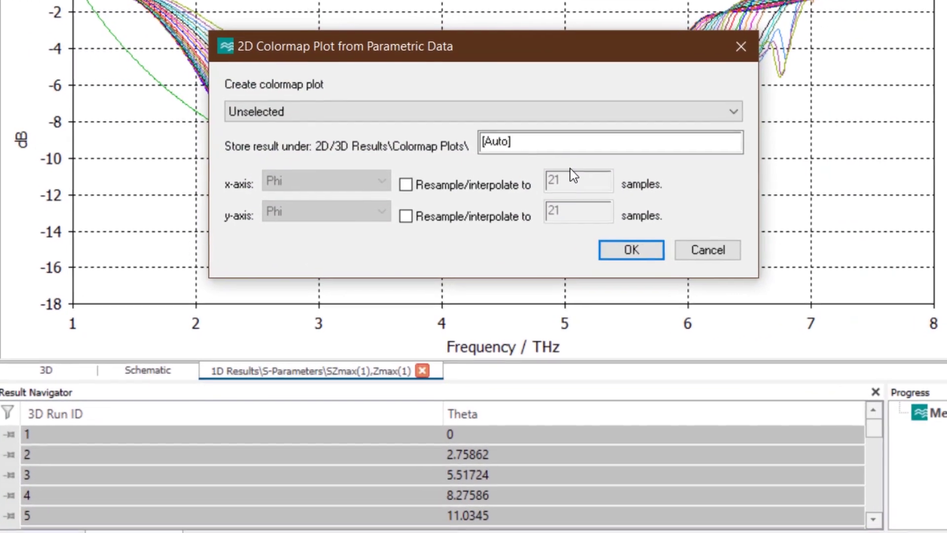
left_click(517, 109)
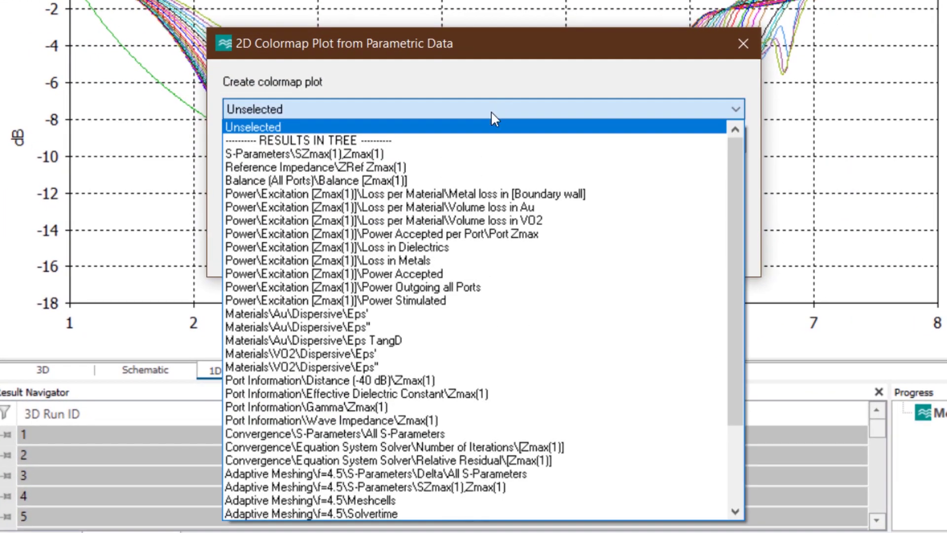
left_click(367, 153)
left_click(372, 211)
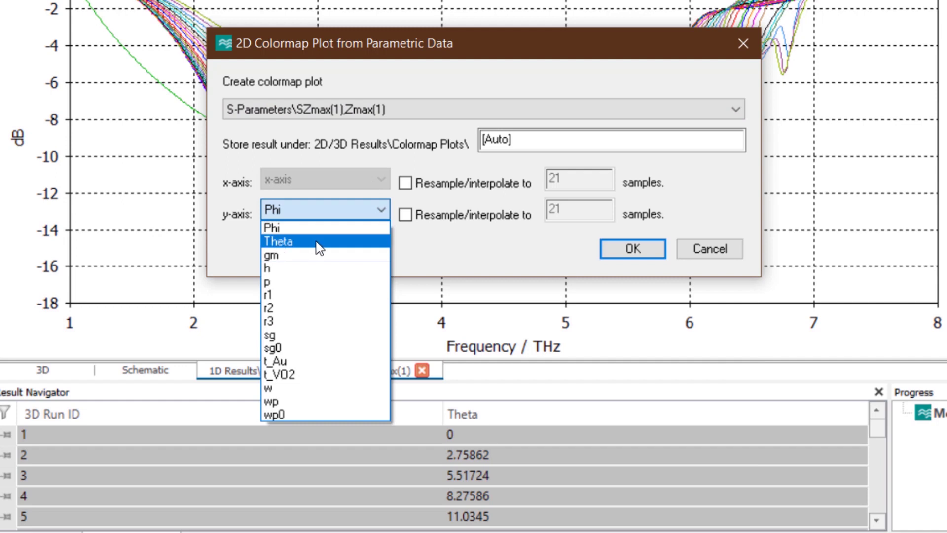
left_click(318, 242)
Resample both colormap axes to 100 samples and create the plot.
left_click(468, 184)
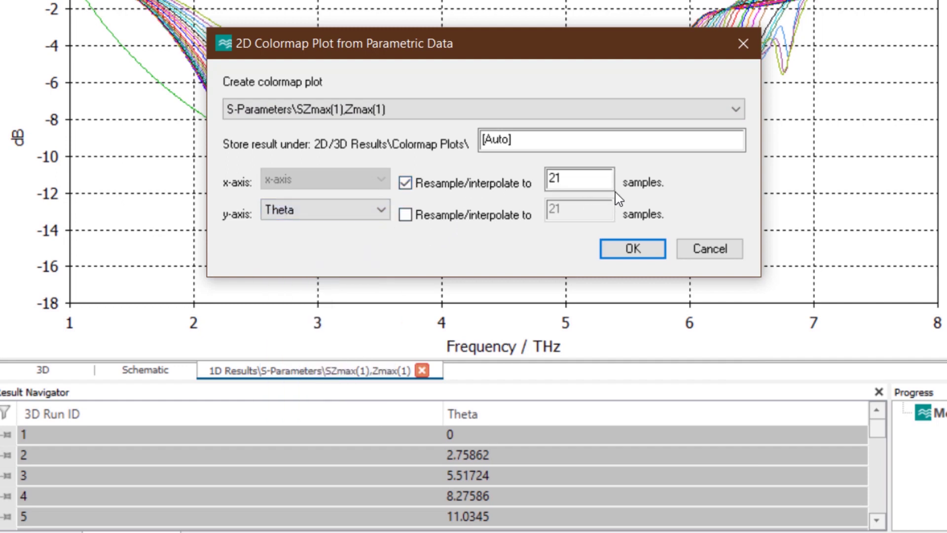
left_click_drag(598, 180, 548, 179)
type("1")
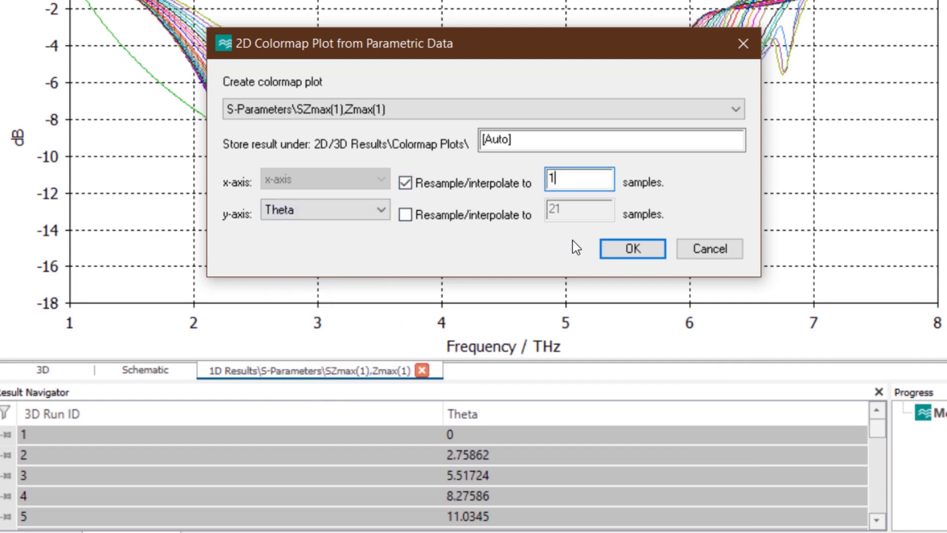
type("00")
left_click(475, 217)
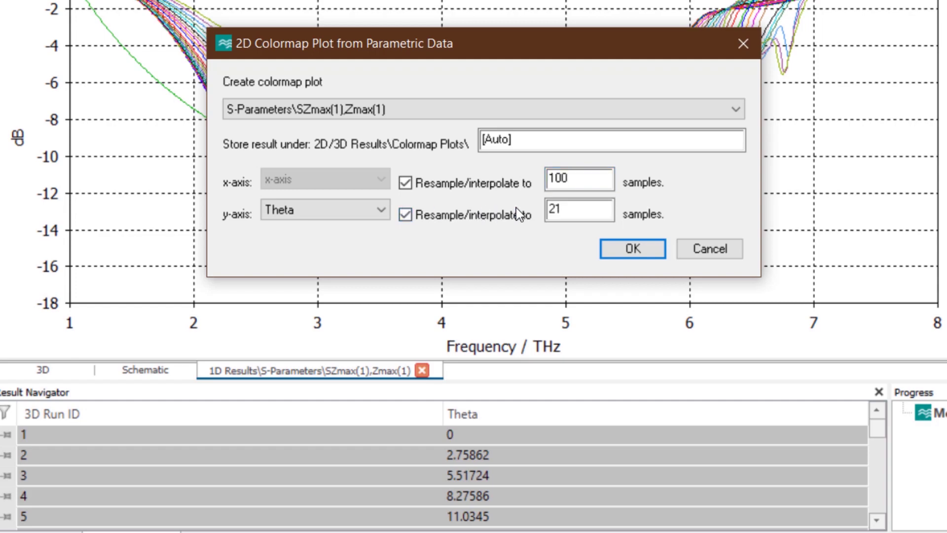
left_click_drag(563, 209, 521, 211)
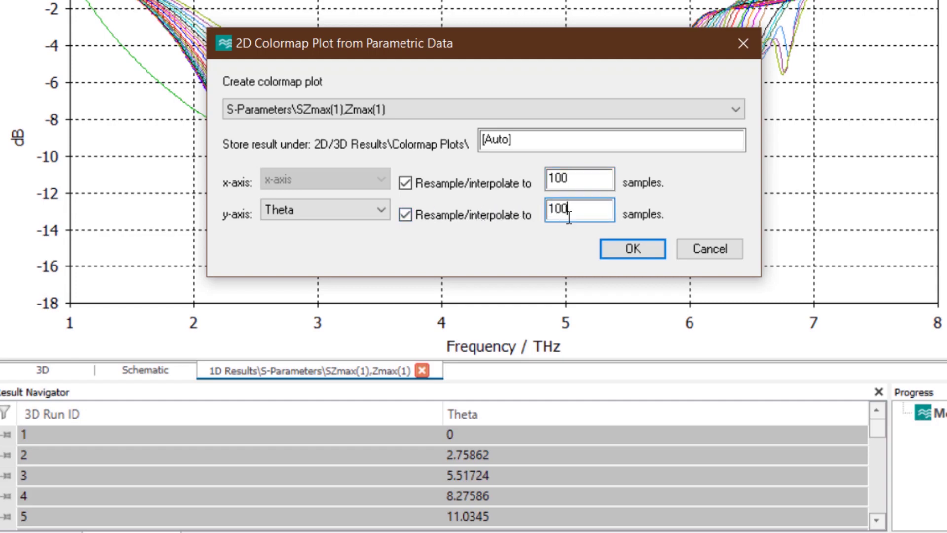
left_click(626, 250)
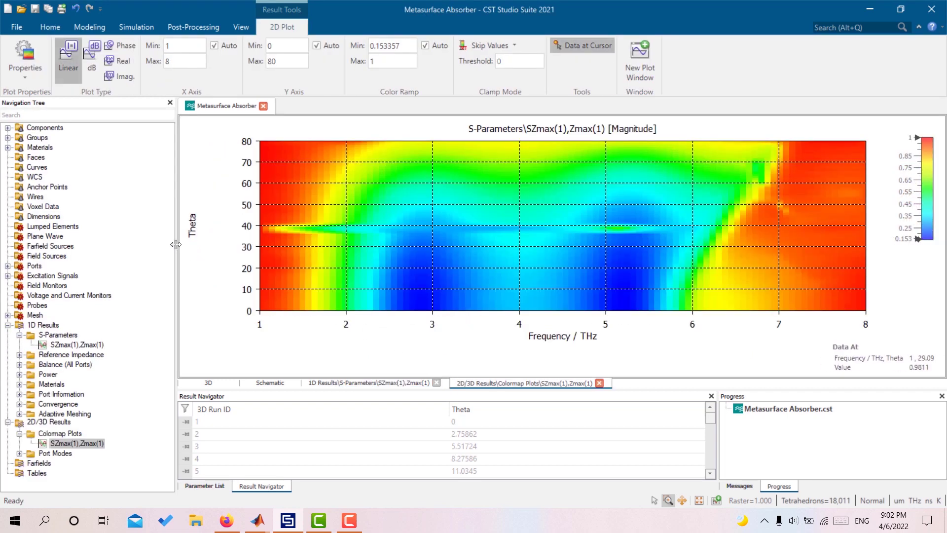
left_click_drag(175, 244, 532, 257)
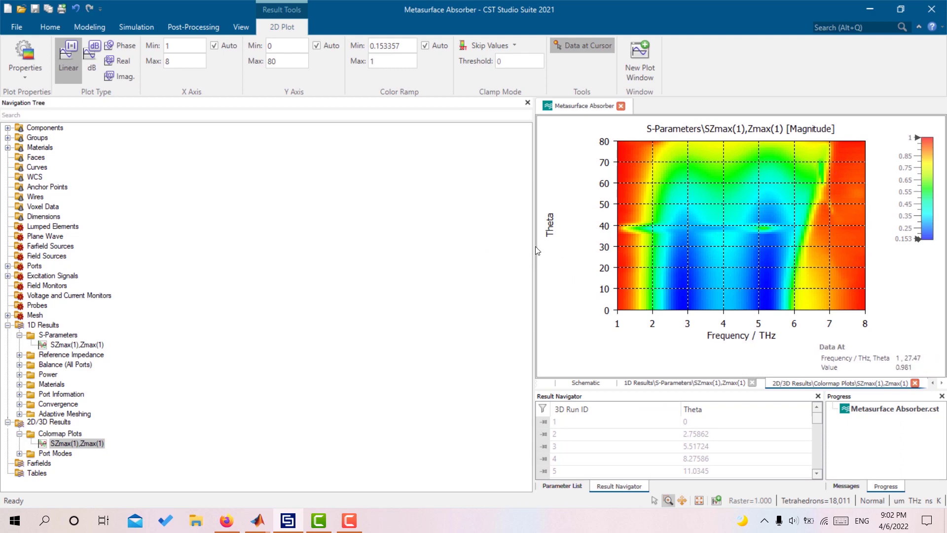
left_click_drag(534, 249, 176, 238)
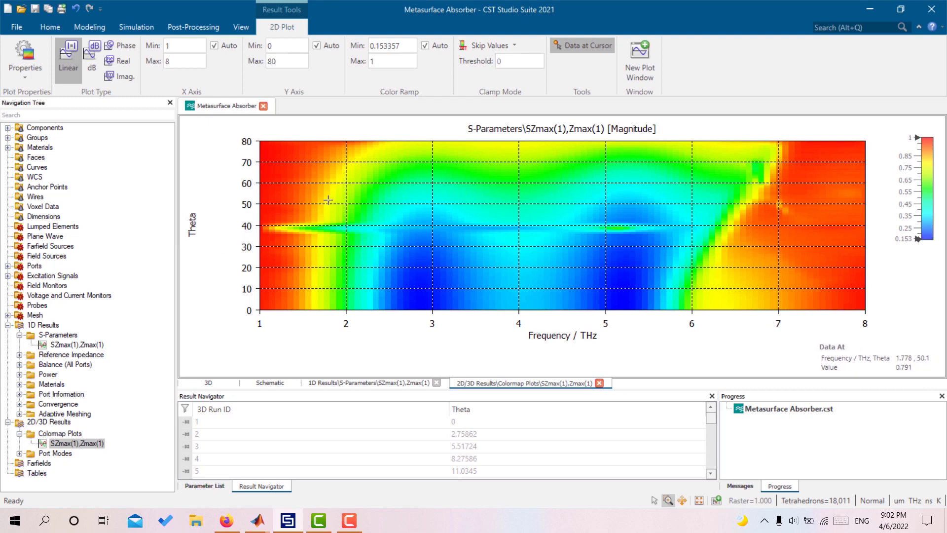
Export the colormap's plot data as an ASCII text file named S11 on the Desktop.
left_click(194, 27)
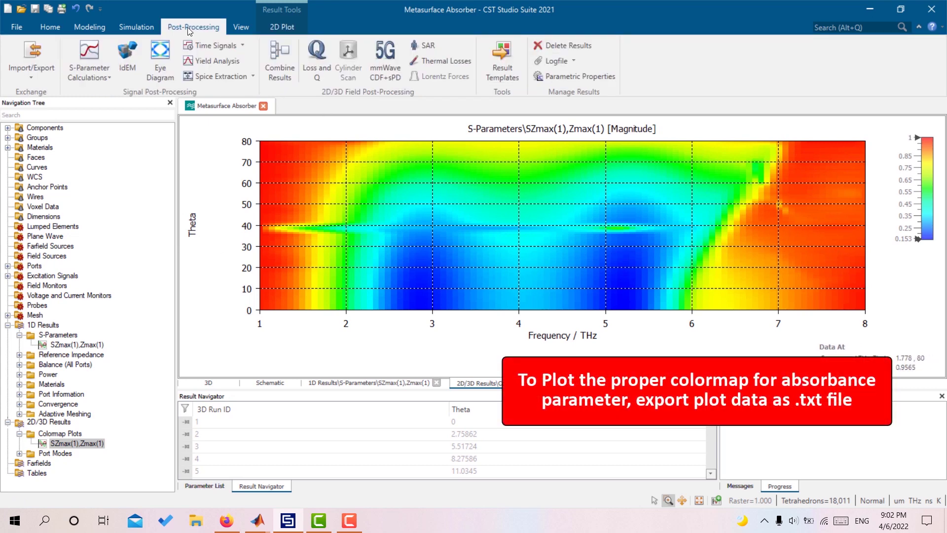
left_click(25, 58)
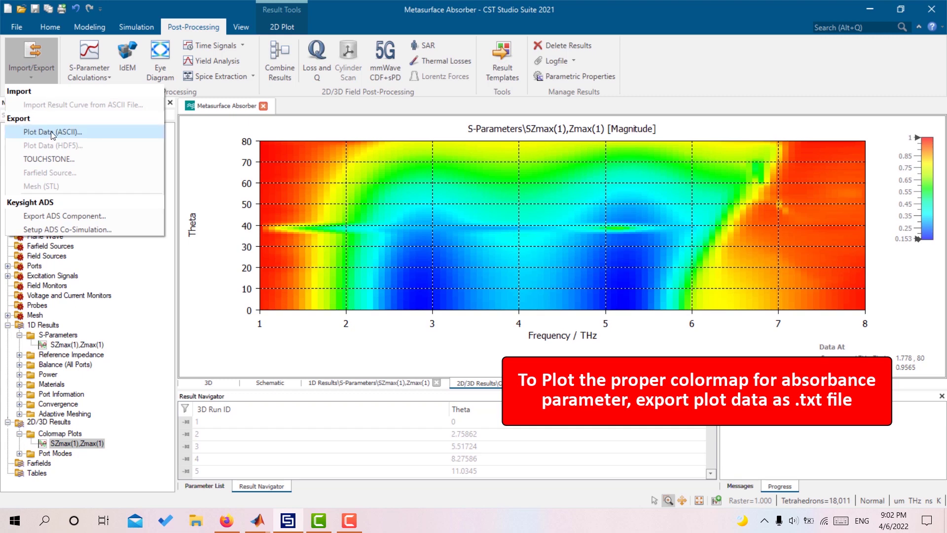
left_click(91, 130)
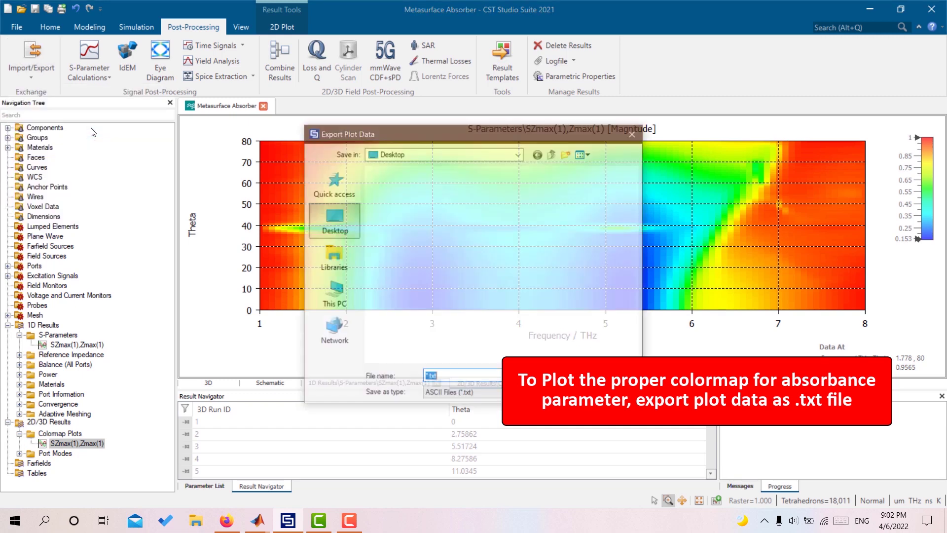
type("S11")
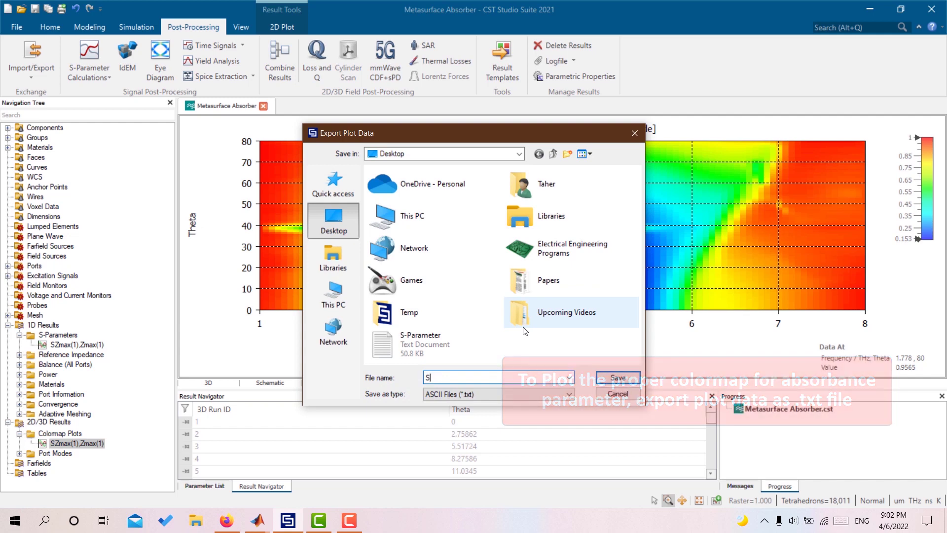
left_click(614, 377)
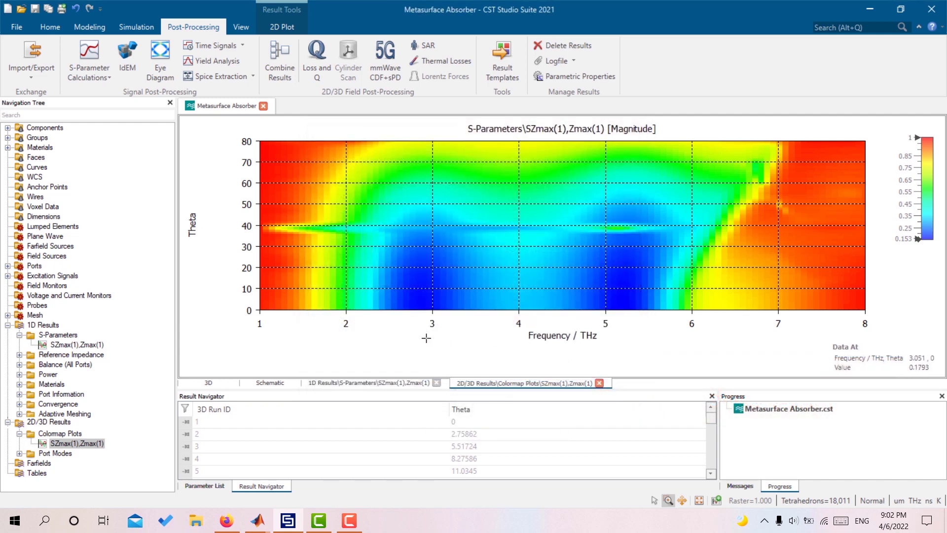
Remove the two header lines from the exported S11 text file on the Desktop and save the file.
left_click(196, 520)
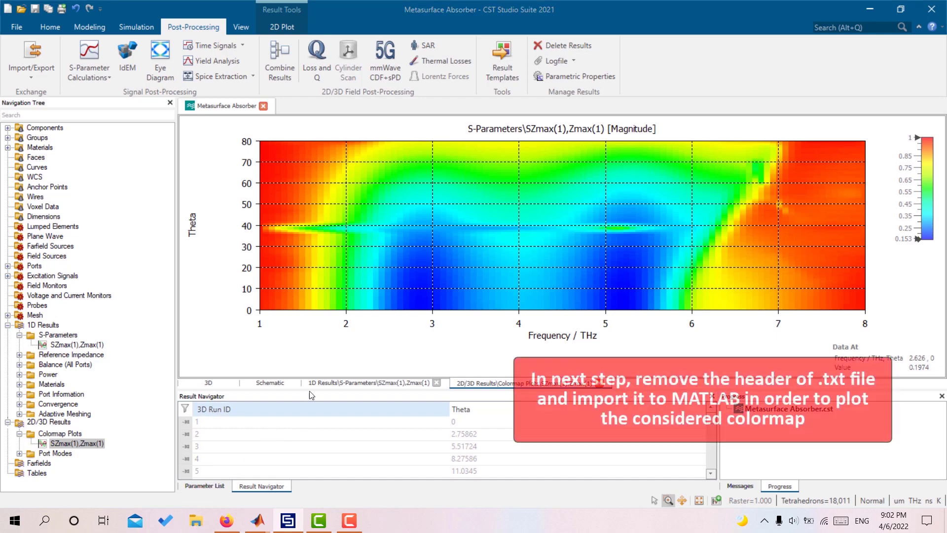
left_click(295, 198)
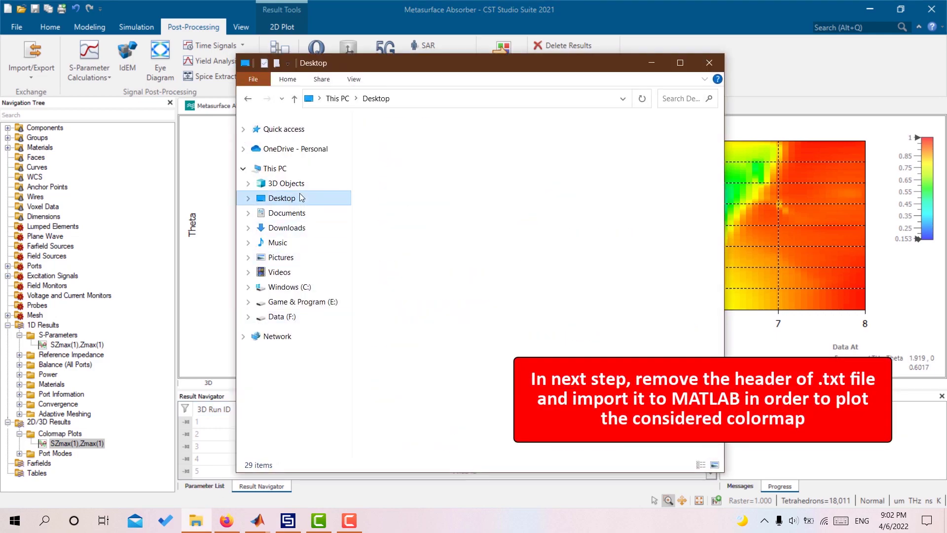
double_click(604, 230)
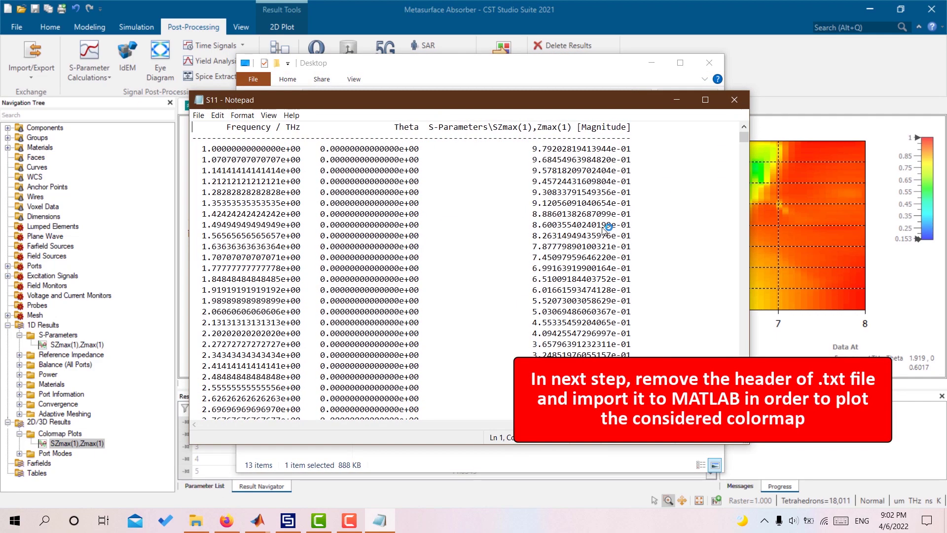
left_click_drag(632, 137, 192, 127)
key("Delete")
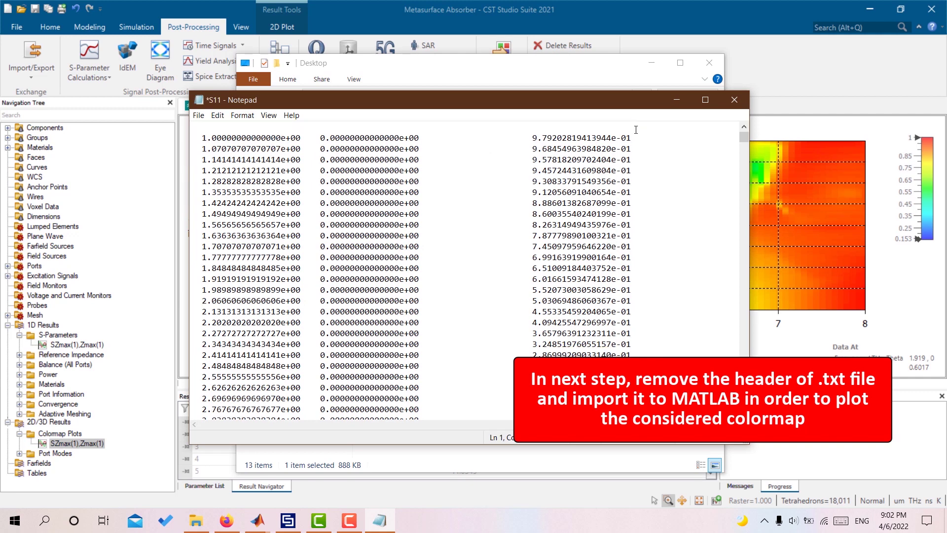
left_click(734, 100)
key("Return")
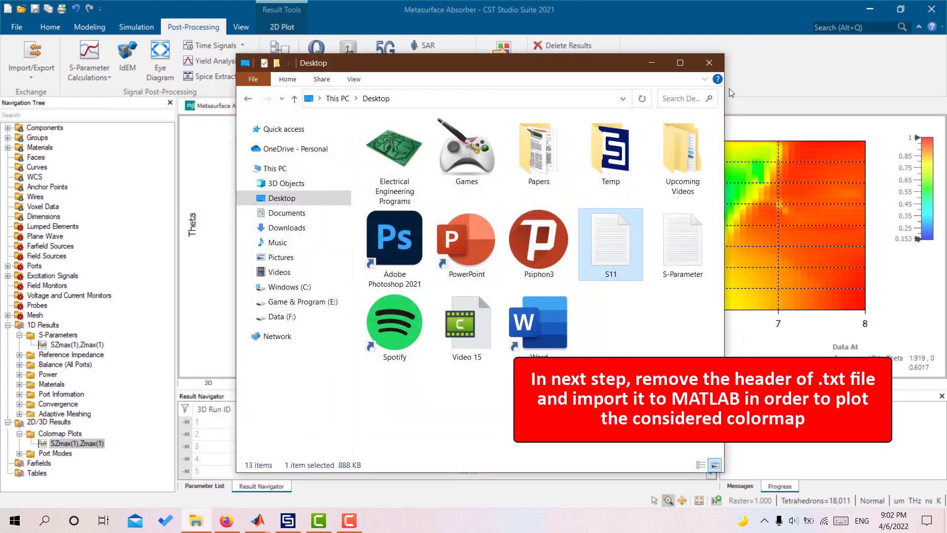
left_click(712, 65)
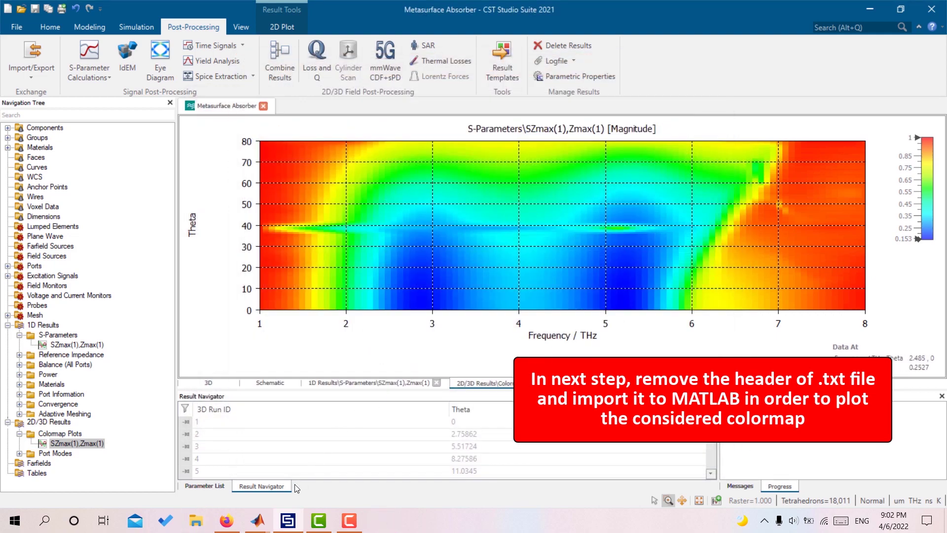
Switch to MATLAB and run the Colormap.m script to plot the absorbance colormap over frequency and Theta from S11.txt.
mouse_move(257, 520)
left_click(230, 478)
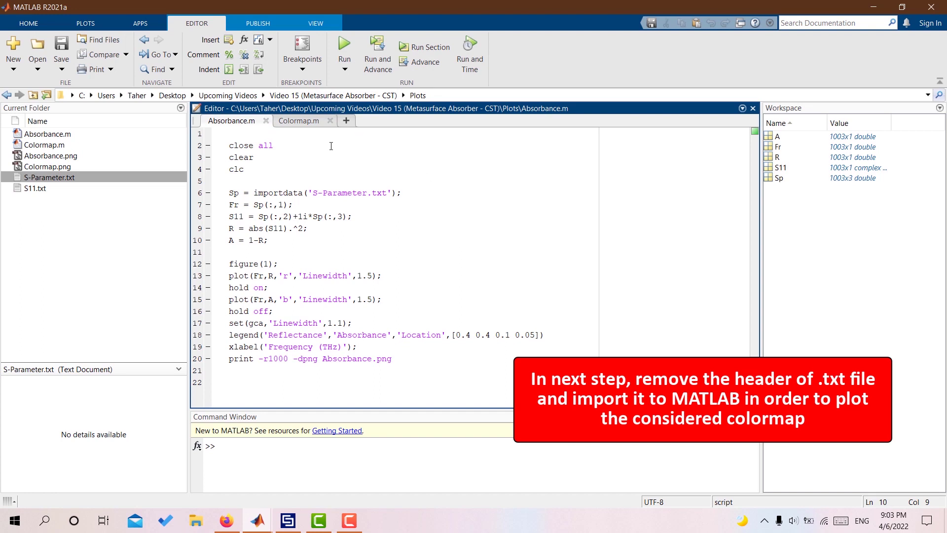
left_click(298, 120)
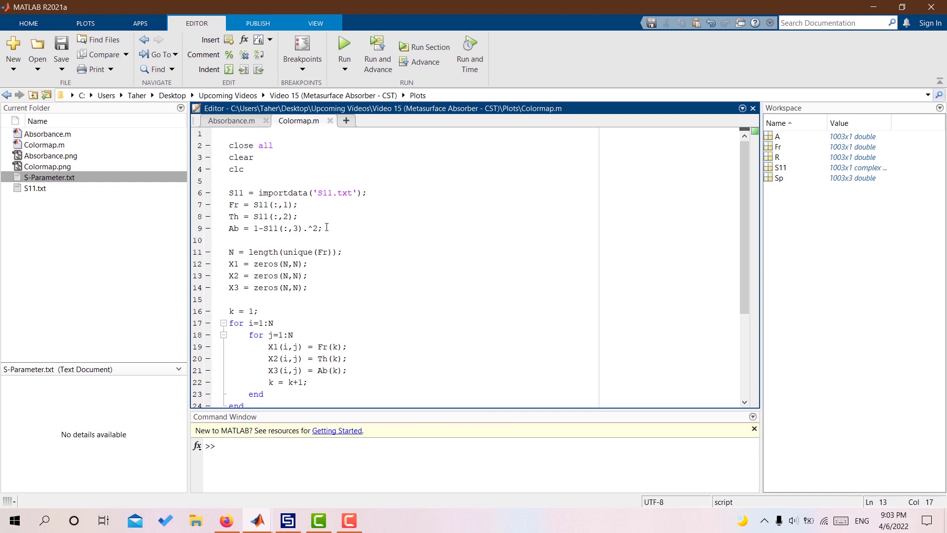
left_click_drag(327, 228, 227, 216)
left_click(354, 236)
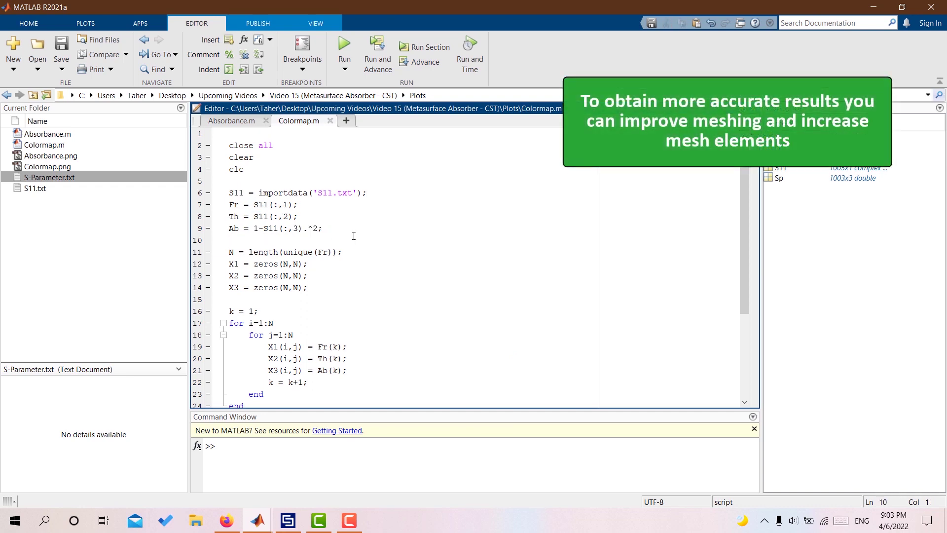
scroll(354, 236, "down", 2)
scroll(353, 236, "down", 1)
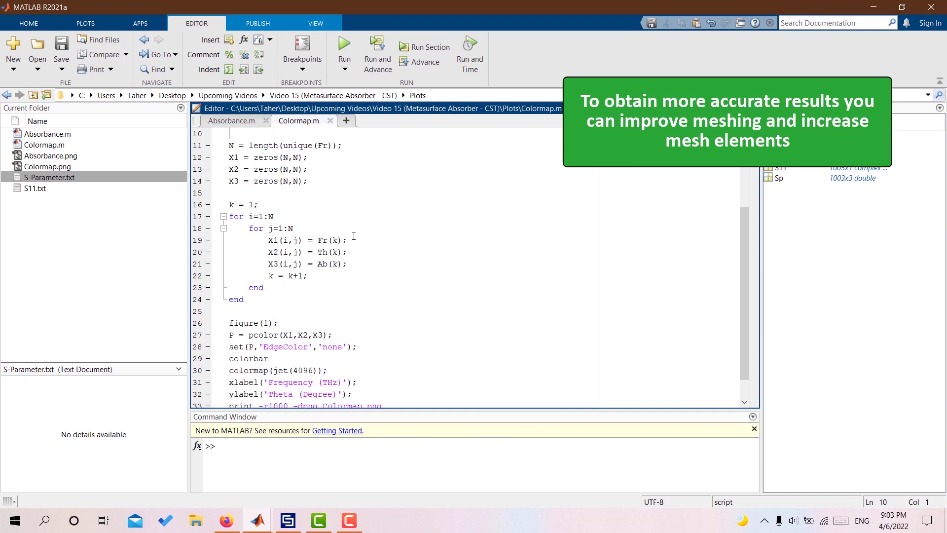
scroll(354, 235, "down", 1)
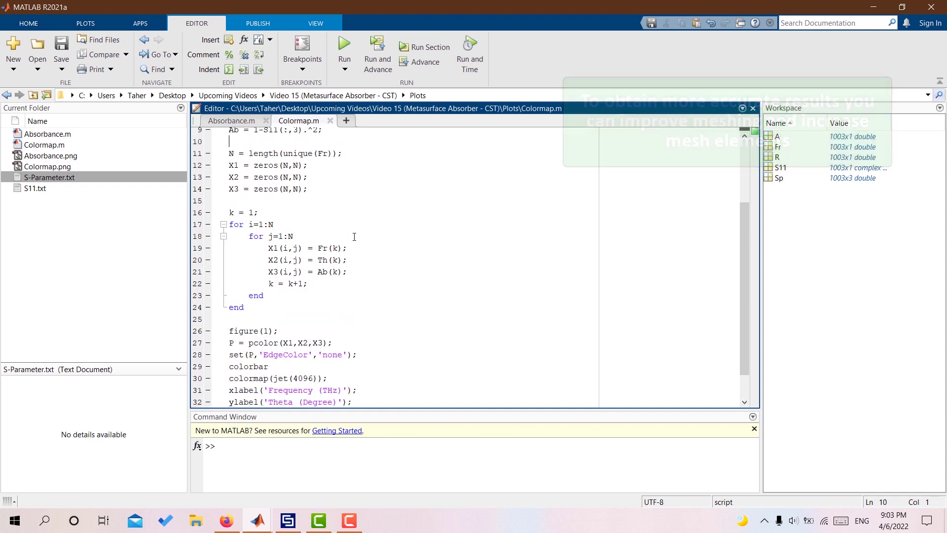
left_click(344, 44)
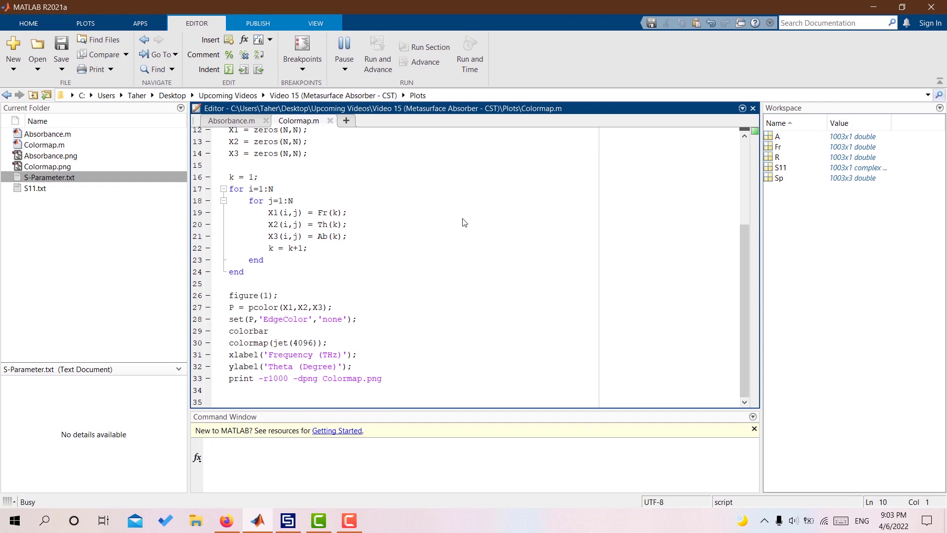